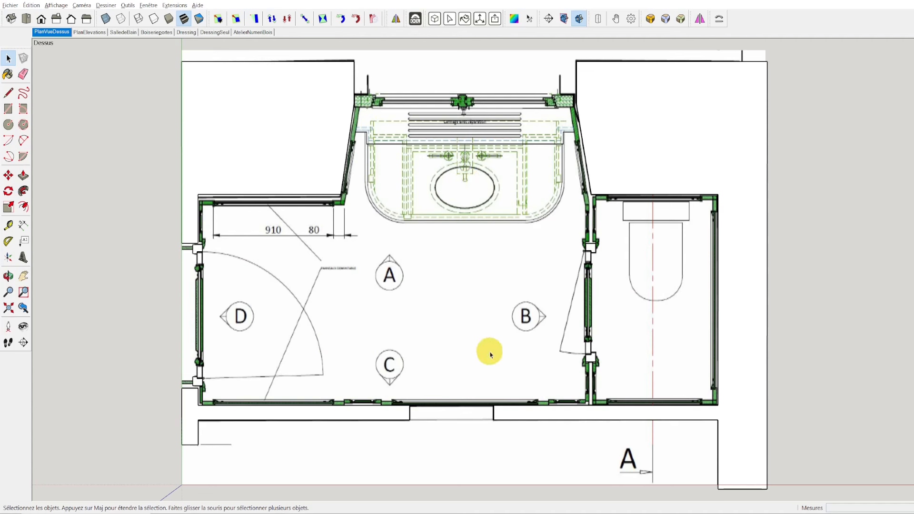
# Step: Review the PlanElevations and SalledeBain scenes, opening and closing both panelled bathroom doors with the open/close object tool
pyautogui.click(90, 33)
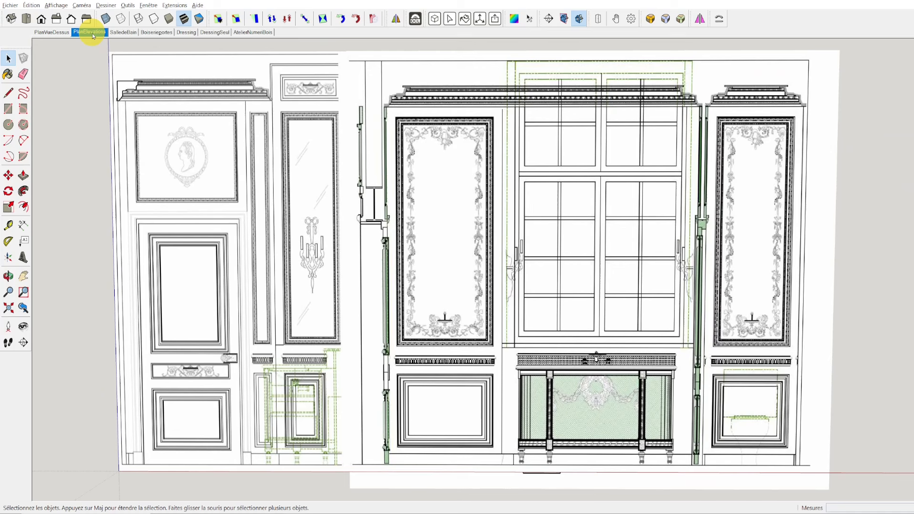
pyautogui.click(129, 34)
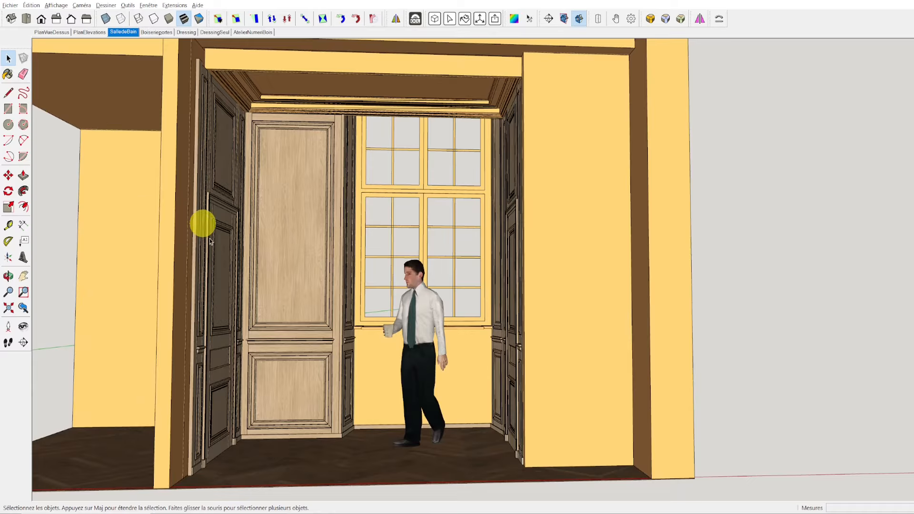
pyautogui.moveTo(257, 187); pyautogui.dragTo(385, 237, button='middle')
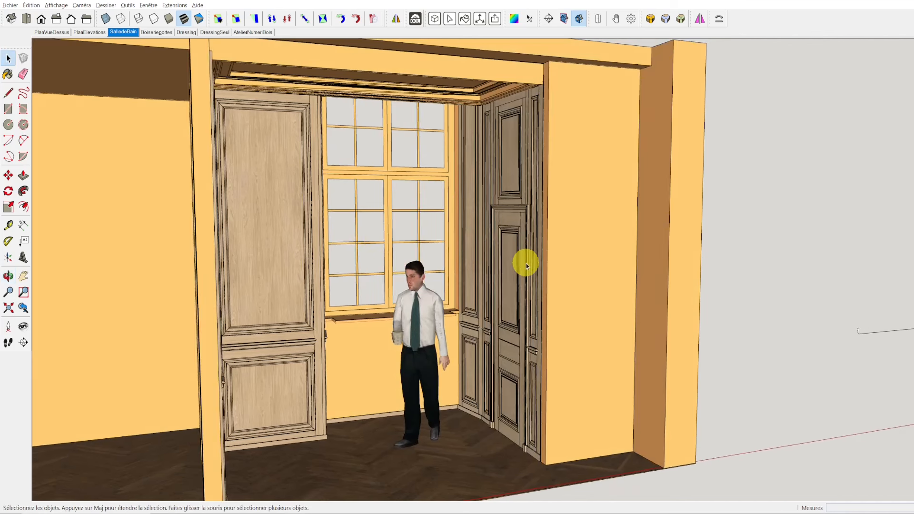
pyautogui.click(599, 19)
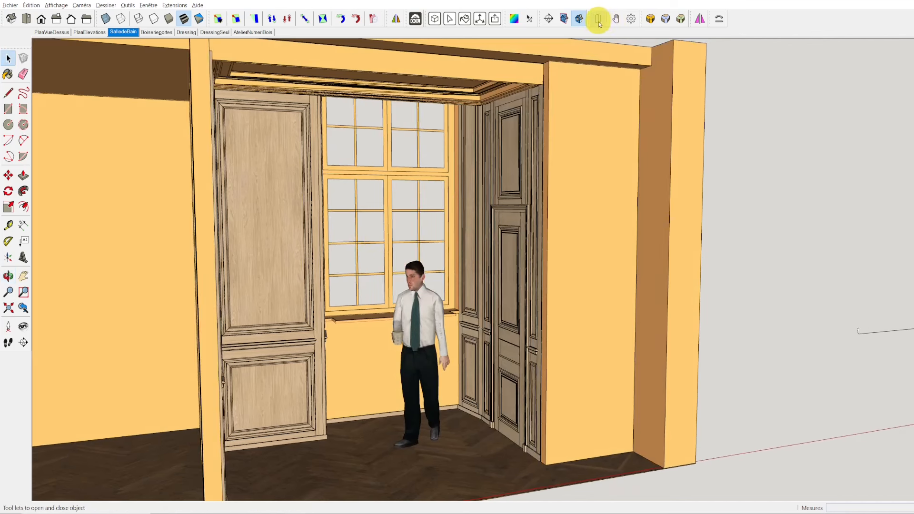
pyautogui.click(497, 257)
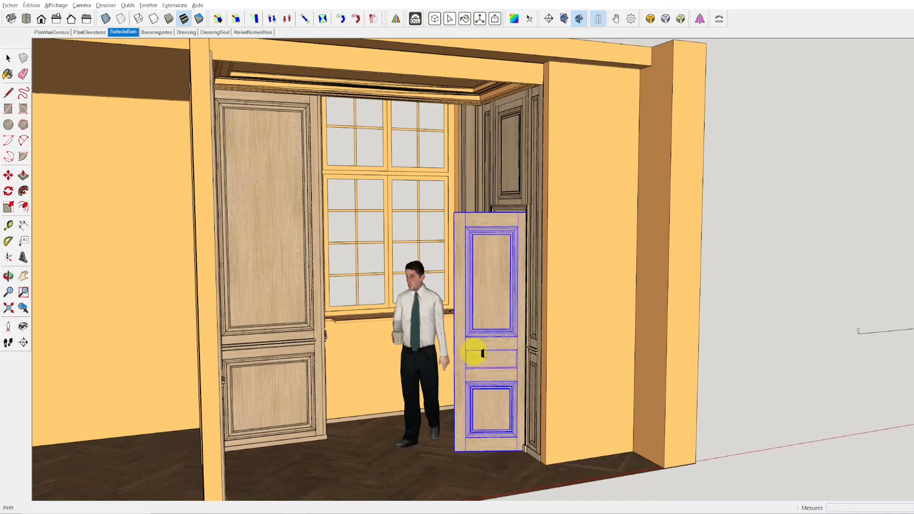
pyautogui.click(480, 348)
pyautogui.click(497, 353)
pyautogui.moveTo(417, 339); pyautogui.dragTo(257, 321, button='middle')
pyautogui.click(265, 315)
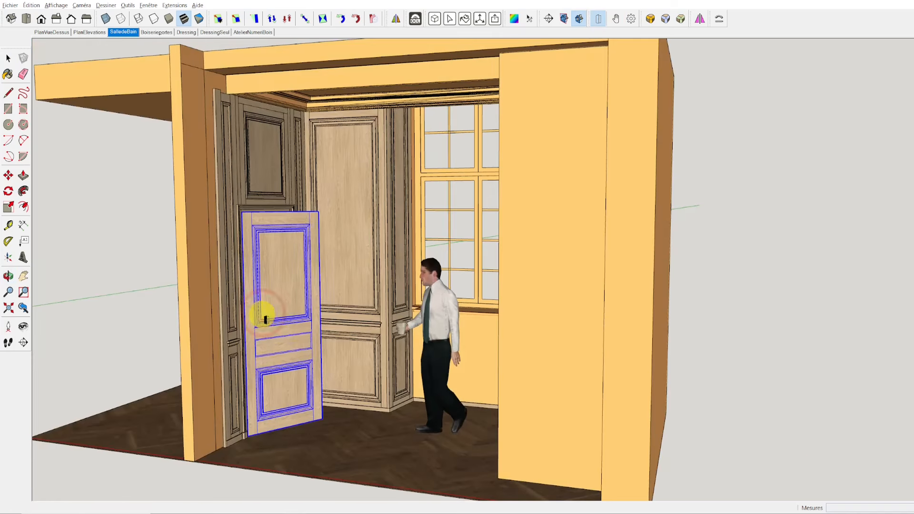
pyautogui.click(297, 350)
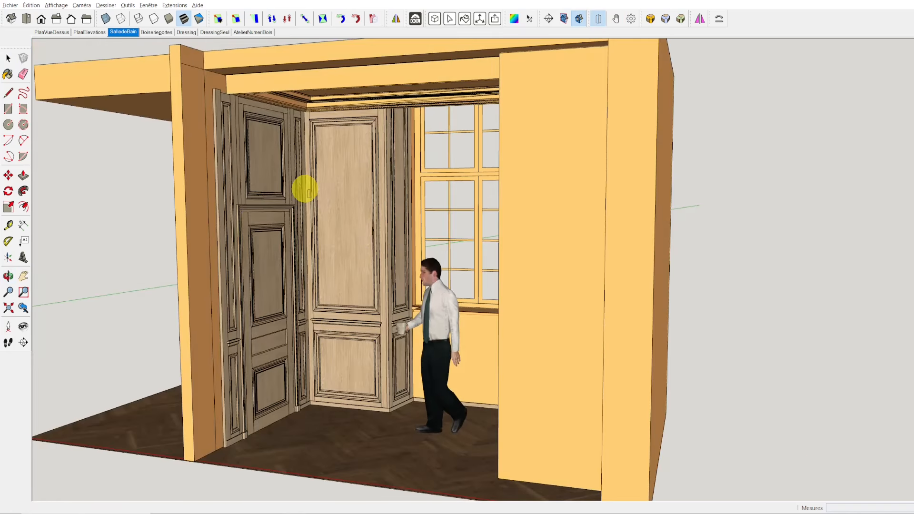
# Step: Show the scene with the isolated door panelling and examine its woodwork up close
pyautogui.click(157, 32)
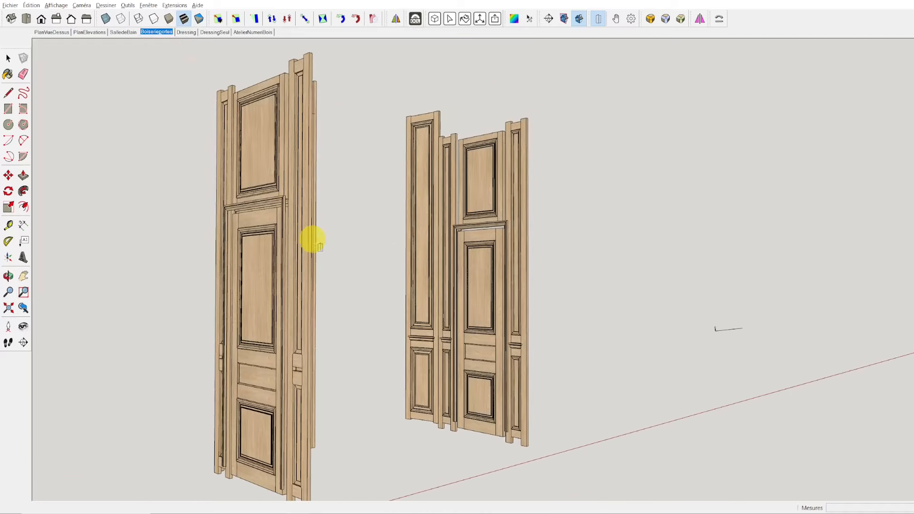
pyautogui.moveTo(312, 239); pyautogui.dragTo(248, 314, button='middle')
pyautogui.scroll(7, 273, 95)
pyautogui.scroll(-4, 251, 54)
# Step: Show the Dressing and DressingSeul scenes and try a wardrobe drawer with the open/close object tool
pyautogui.click(186, 32)
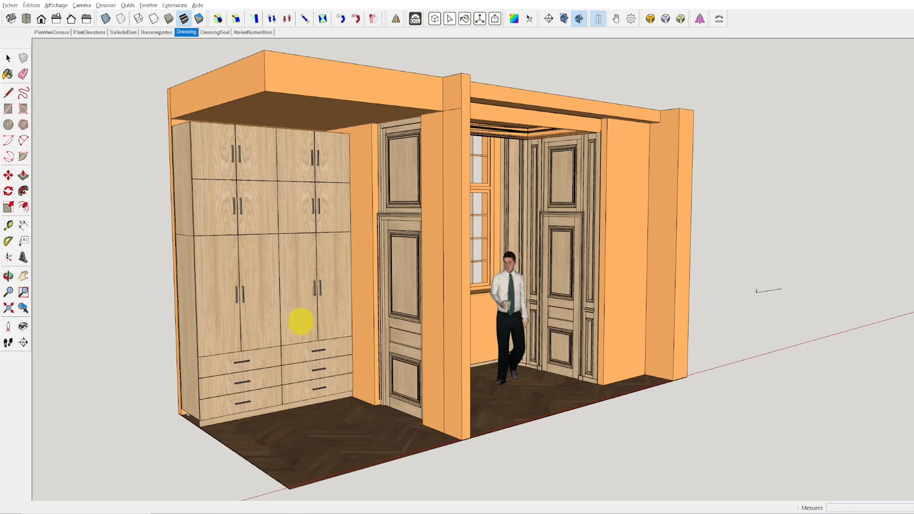
pyautogui.press('pagedown')
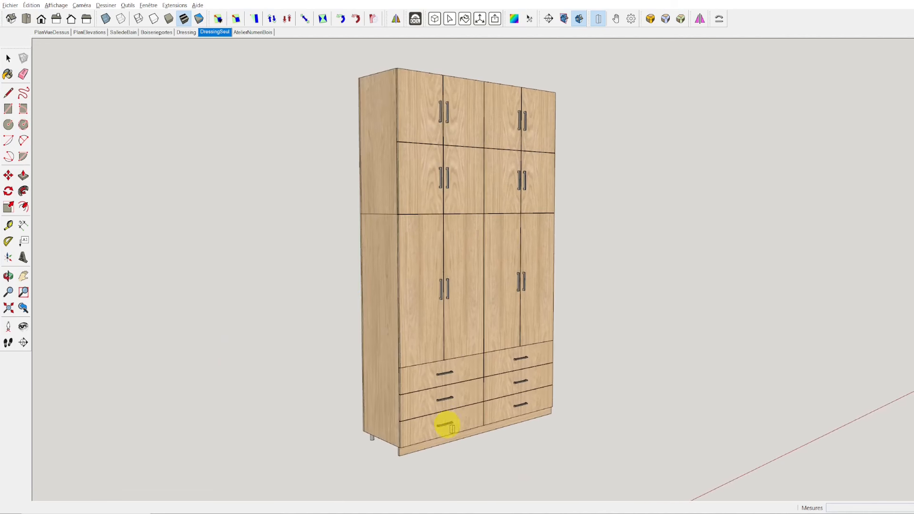
pyautogui.click(427, 379)
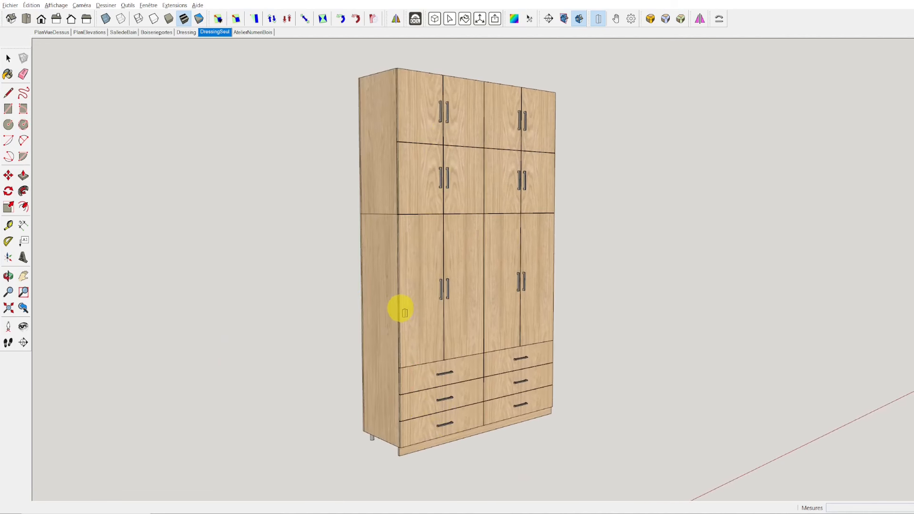
# Step: Show the workshop scene of the wooden panelling frame and pick out its stiles and rails in turn
pyautogui.click(247, 32)
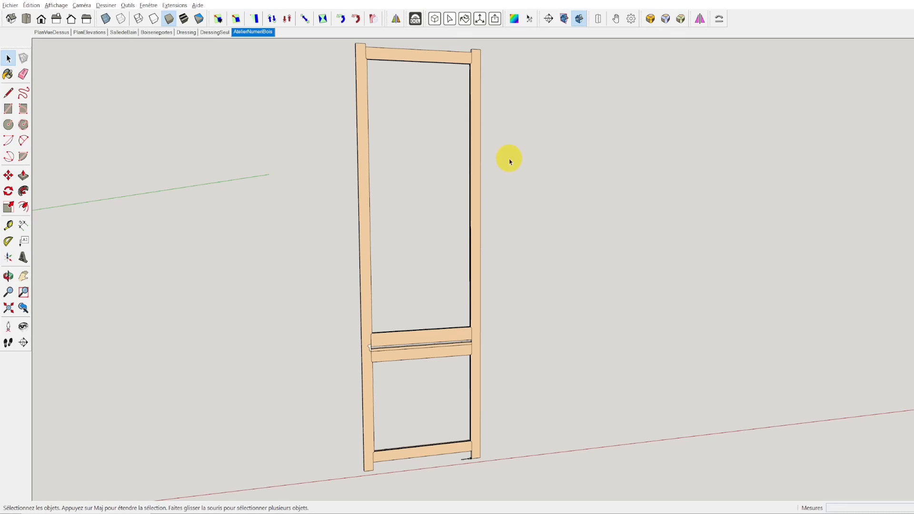
pyautogui.click(477, 247)
pyautogui.click(363, 286)
pyautogui.click(392, 55)
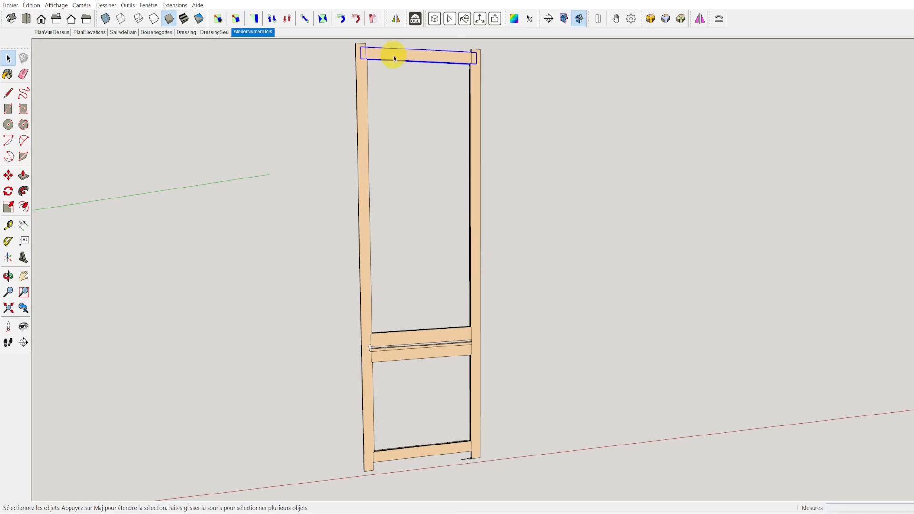
pyautogui.click(444, 350)
pyautogui.click(447, 354)
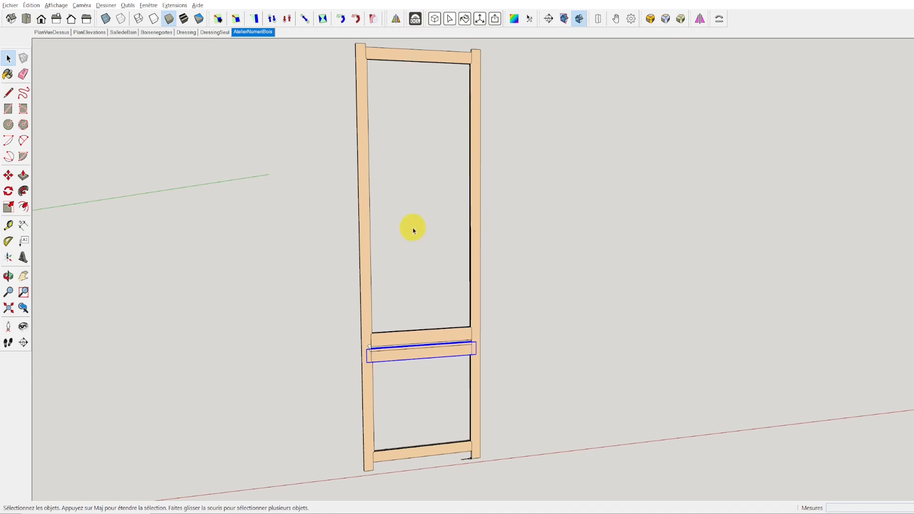
# Step: Examine the moulding and panel section profiles at the foot of the frame's right stile
pyautogui.scroll(10, 467, 460)
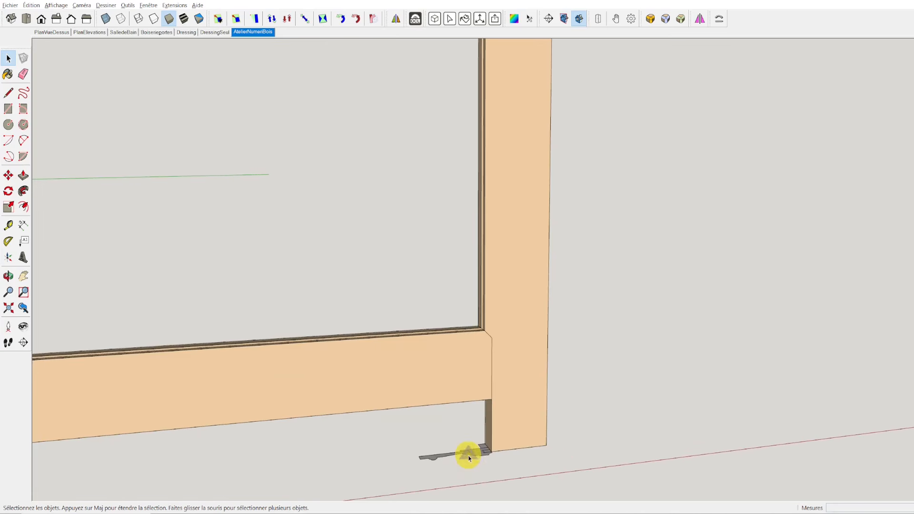
pyautogui.scroll(8, 468, 457)
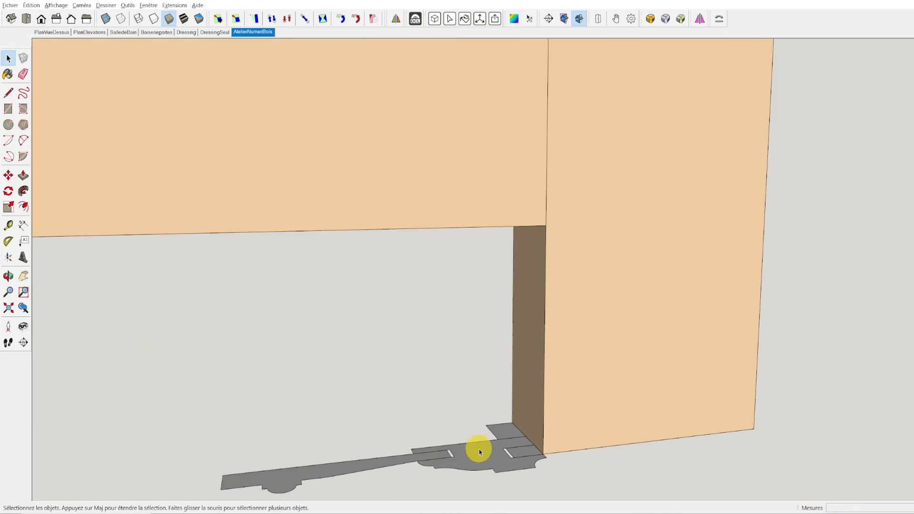
pyautogui.moveTo(481, 453); pyautogui.dragTo(404, 482, button='middle')
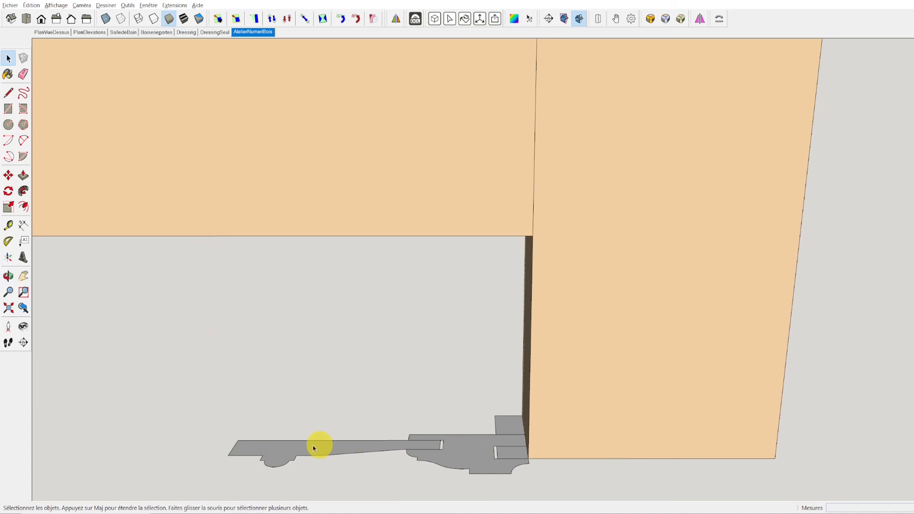
pyautogui.scroll(-3, 537, 376)
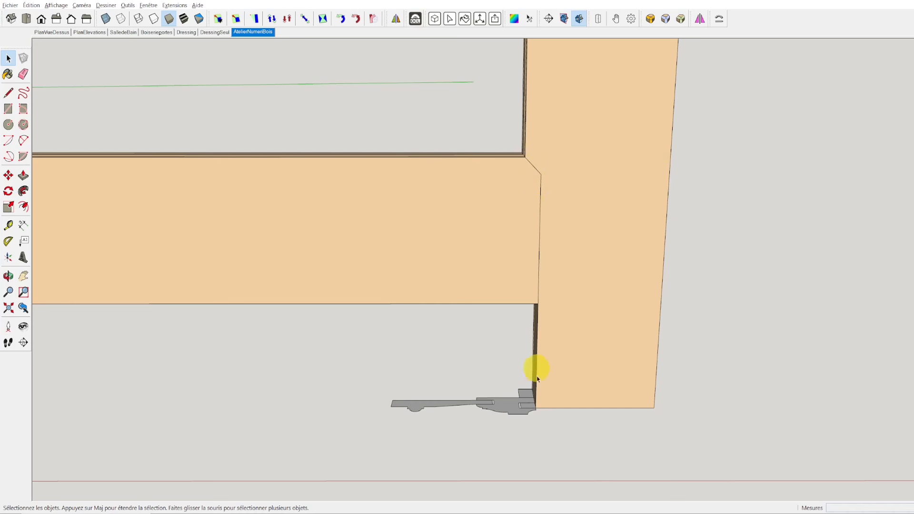
pyautogui.scroll(2, 523, 399)
pyautogui.moveTo(518, 405)
pyautogui.mouseDown(button='middle')
pyautogui.moveTo(512, 483)
pyautogui.moveTo(517, 391)
pyautogui.mouseUp(button='middle')
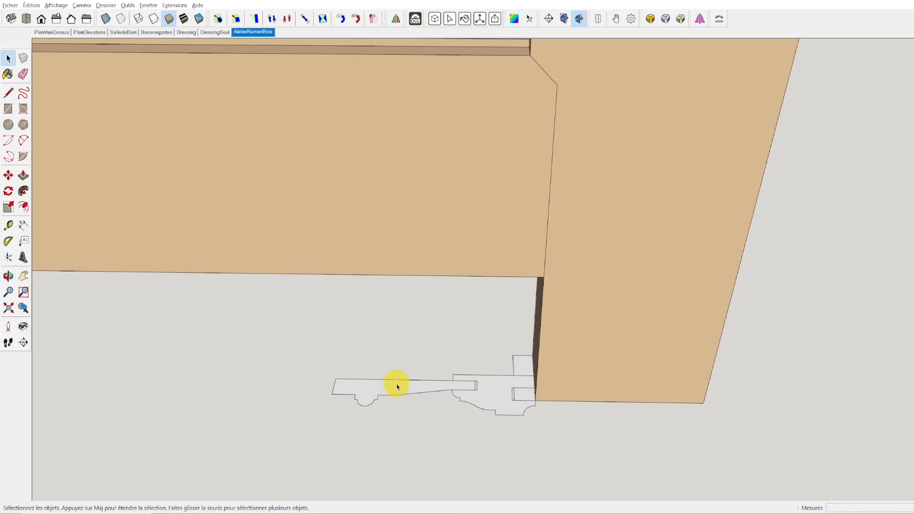
# Step: Examine the whole wooden frame from the front, side and back
pyautogui.scroll(-10, 376, 401)
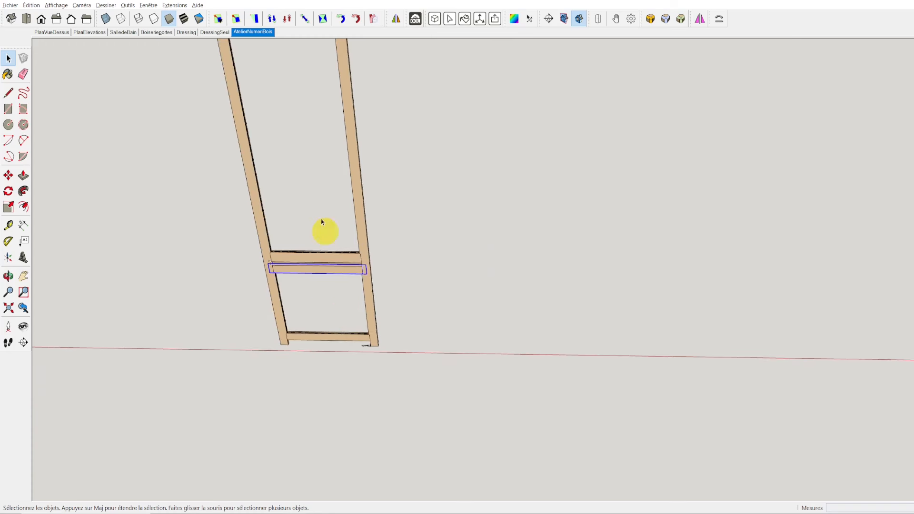
pyautogui.scroll(3, 314, 208)
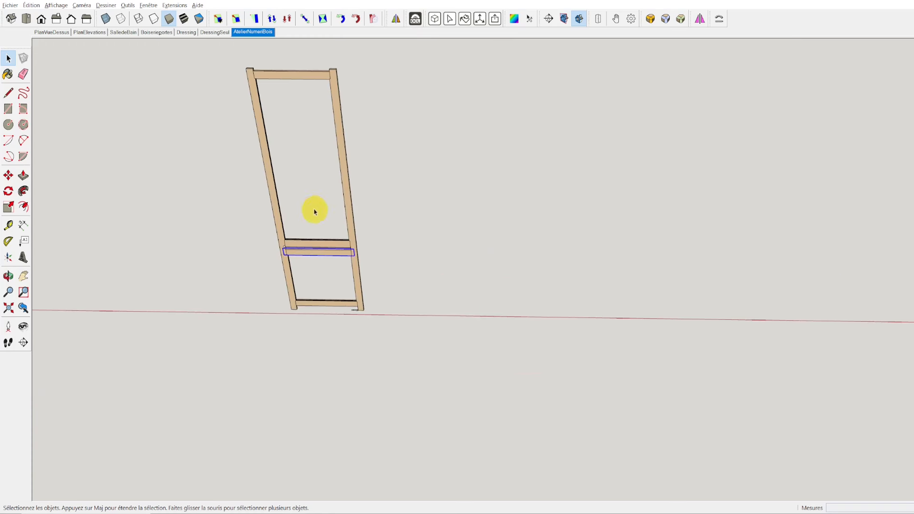
pyautogui.press('o')
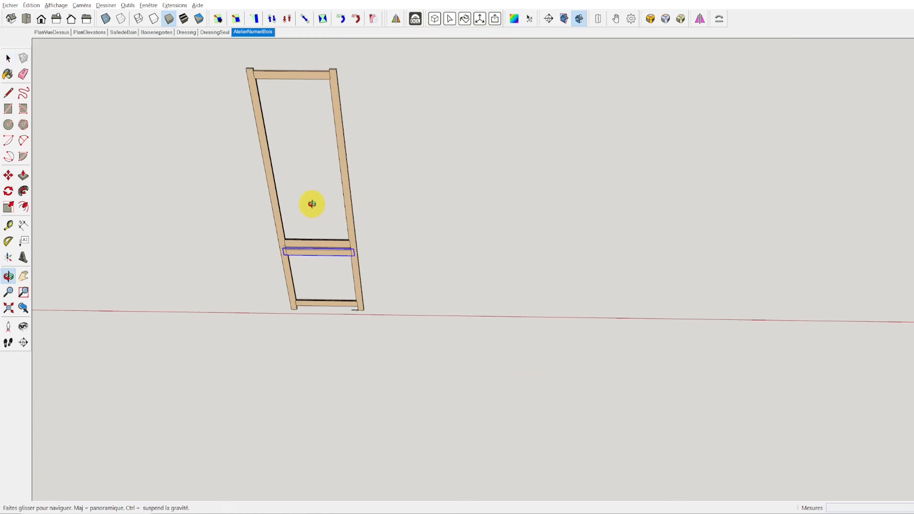
pyautogui.moveTo(311, 204); pyautogui.dragTo(698, 210)
pyautogui.press('space')
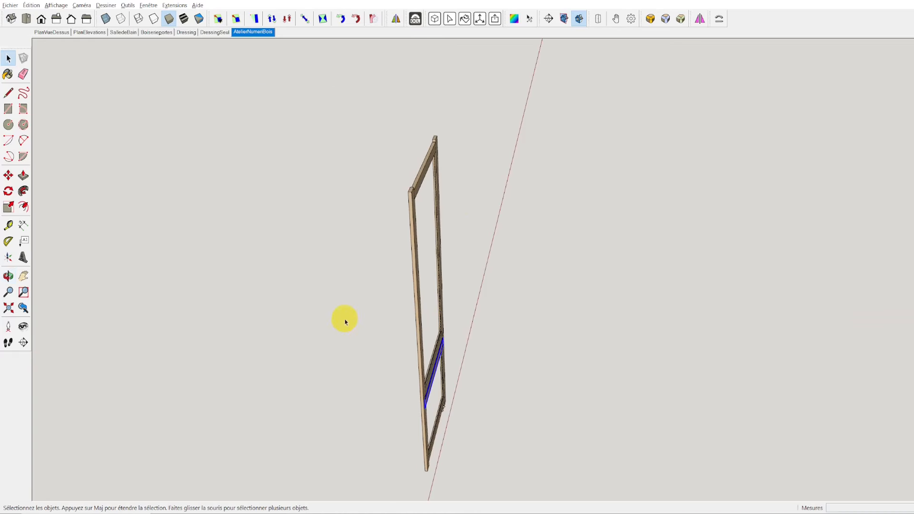
pyautogui.press('o')
pyautogui.moveTo(346, 322); pyautogui.dragTo(244, 269)
pyautogui.press('space')
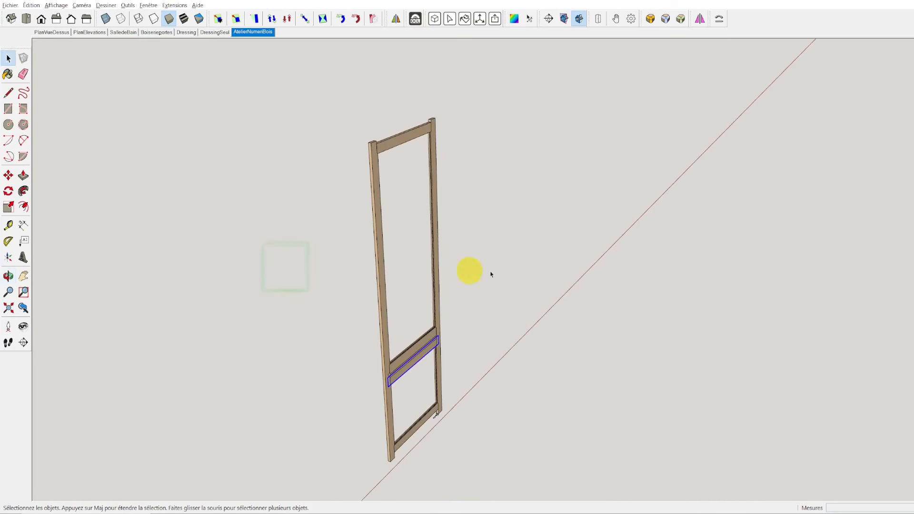
pyautogui.moveTo(491, 274); pyautogui.dragTo(282, 236, button='middle')
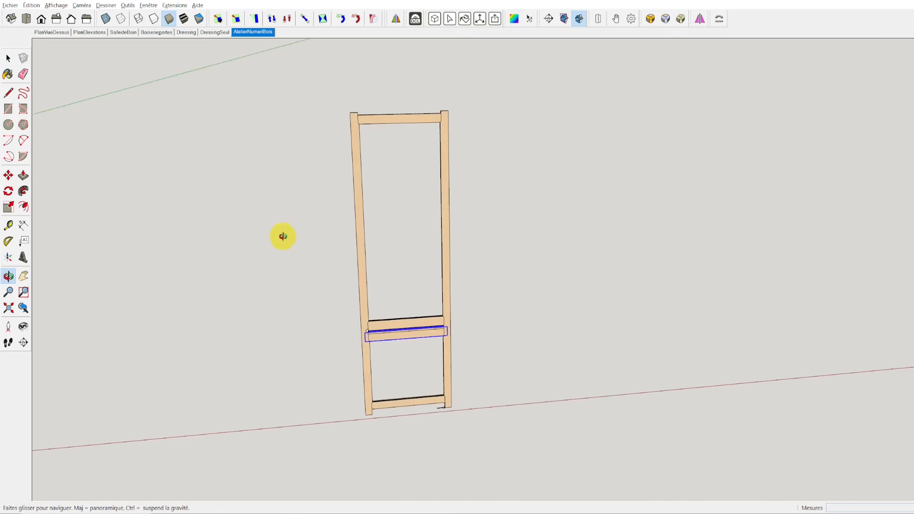
# Step: Examine the moulding profile at the left end of the middle rails and the gap running between them
pyautogui.scroll(7, 402, 339)
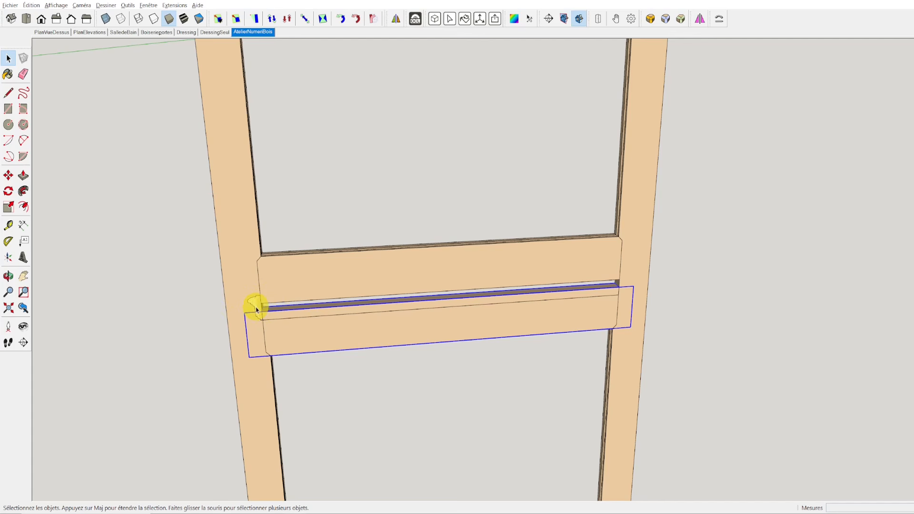
pyautogui.scroll(8, 255, 309)
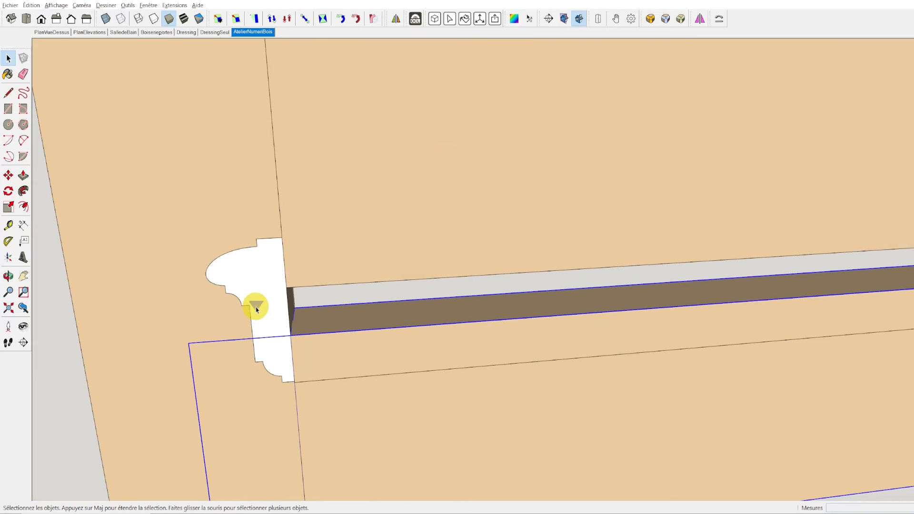
pyautogui.scroll(-3, 255, 310)
pyautogui.scroll(4, 256, 309)
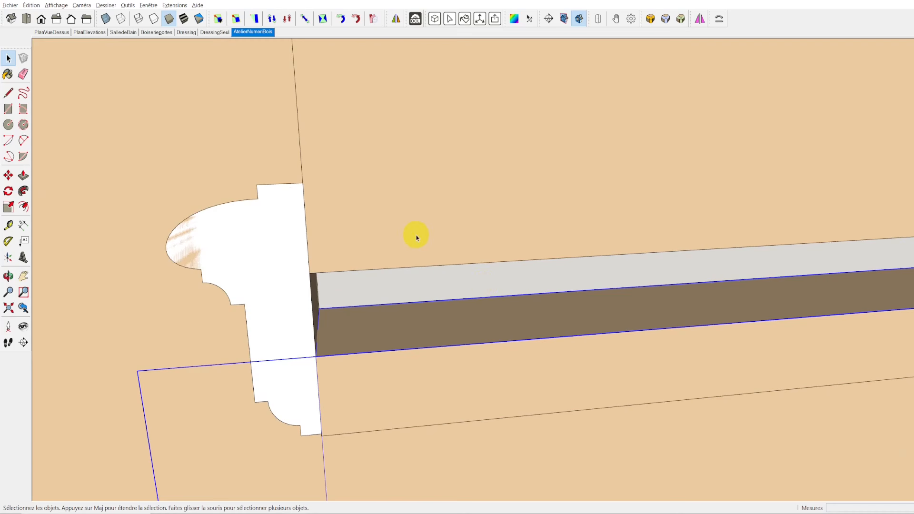
pyautogui.moveTo(700, 222); pyautogui.dragTo(309, 212, button='middle')
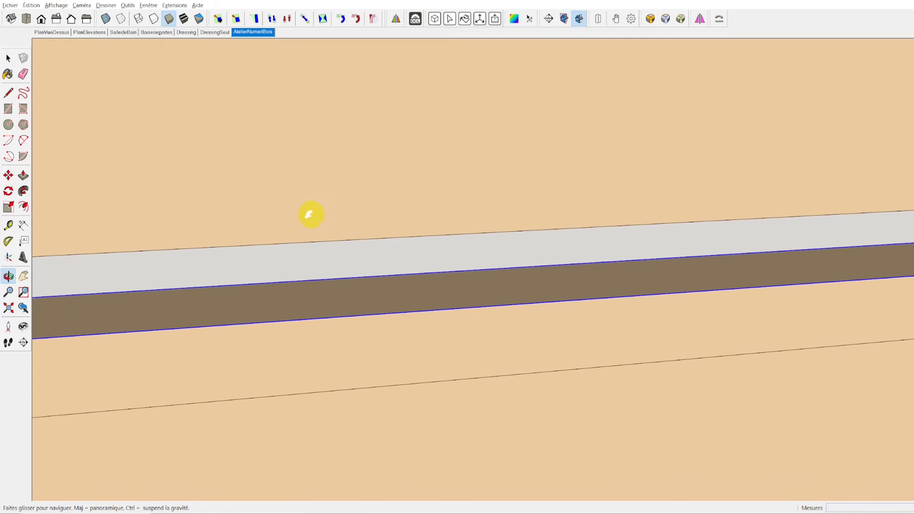
pyautogui.moveTo(681, 206); pyautogui.dragTo(230, 198, button='middle')
pyautogui.moveTo(669, 161); pyautogui.dragTo(243, 165, button='middle')
pyautogui.moveTo(750, 133); pyautogui.dragTo(358, 158, button='middle')
pyautogui.keyDown('shift'); pyautogui.moveTo(830, 148); pyautogui.dragTo(383, 163, button='middle'); pyautogui.keyUp('shift')
pyautogui.scroll(-8, 563, 200)
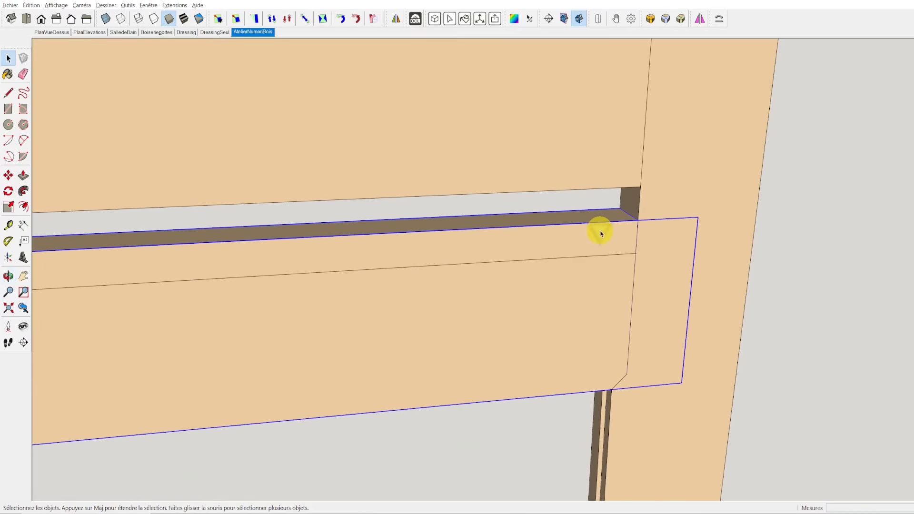
# Step: Move the moulding profile by its corner from the foot of the right stile upward along the stile's inner edge
pyautogui.moveTo(541, 255); pyautogui.dragTo(439, 268, button='middle')
pyautogui.scroll(-3, 445, 271)
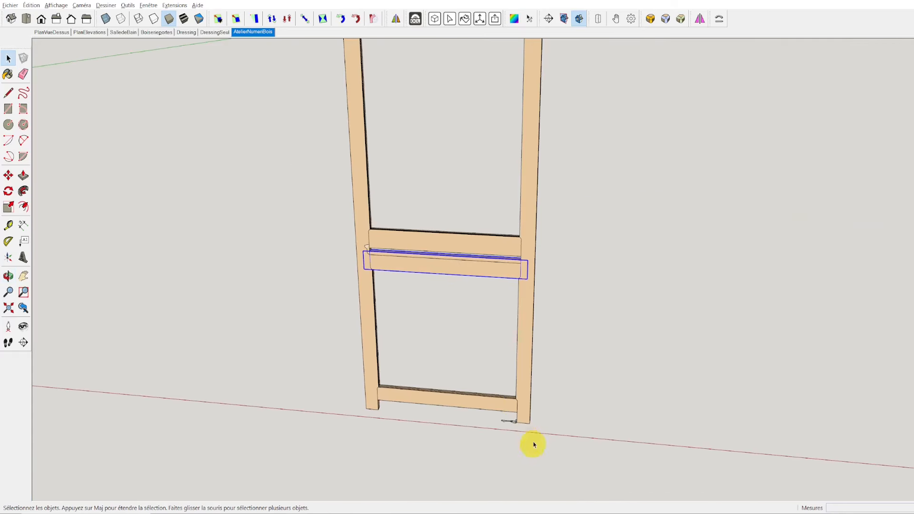
pyautogui.scroll(4, 508, 422)
pyautogui.scroll(-4, 510, 422)
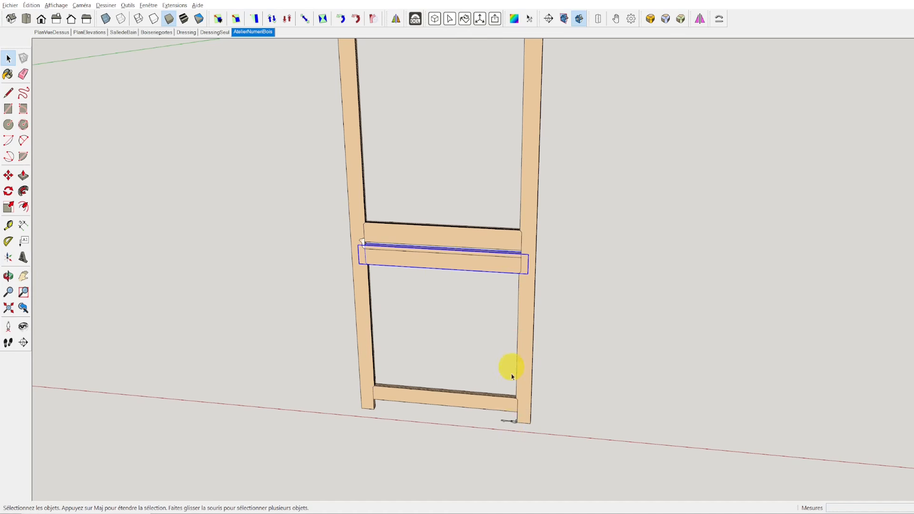
pyautogui.scroll(5, 513, 422)
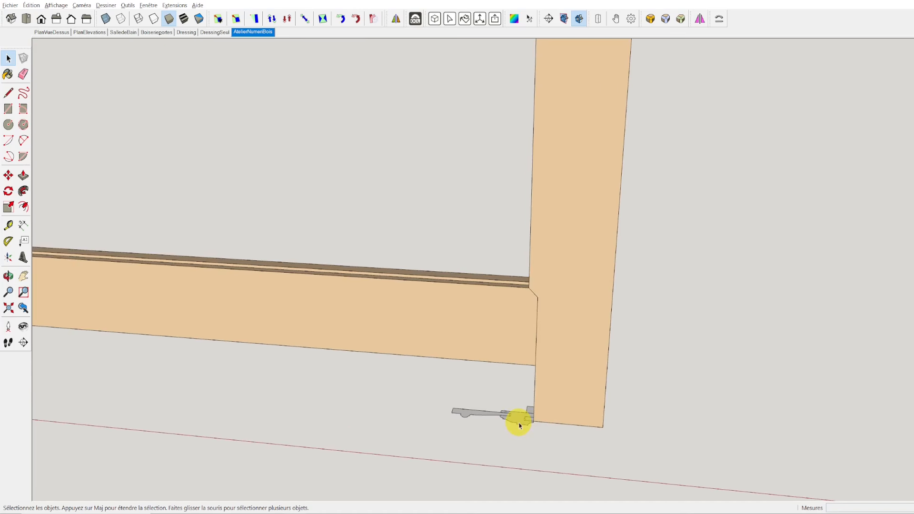
pyautogui.click(520, 424)
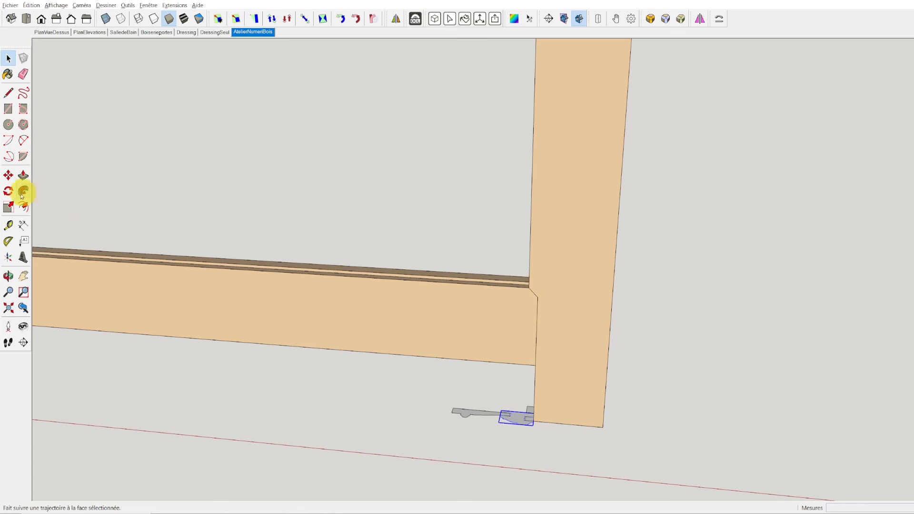
pyautogui.click(8, 175)
pyautogui.scroll(5, 534, 417)
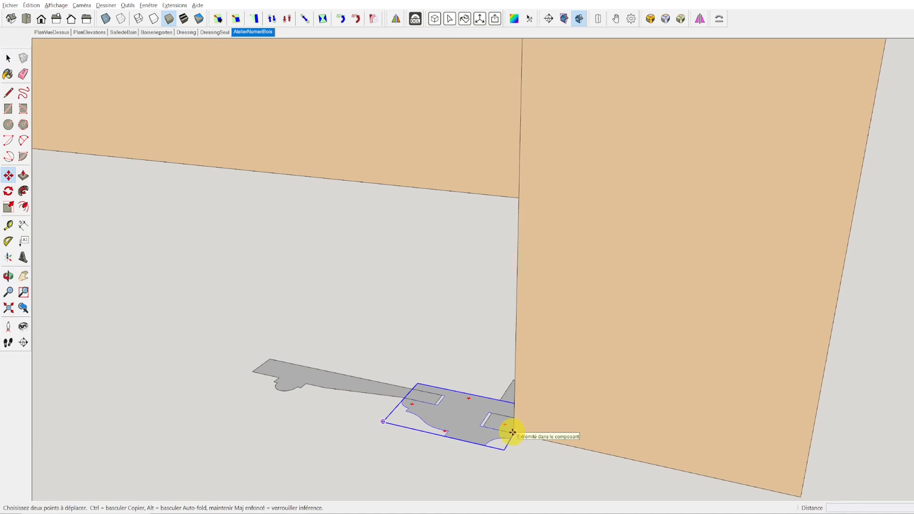
pyautogui.click(512, 432)
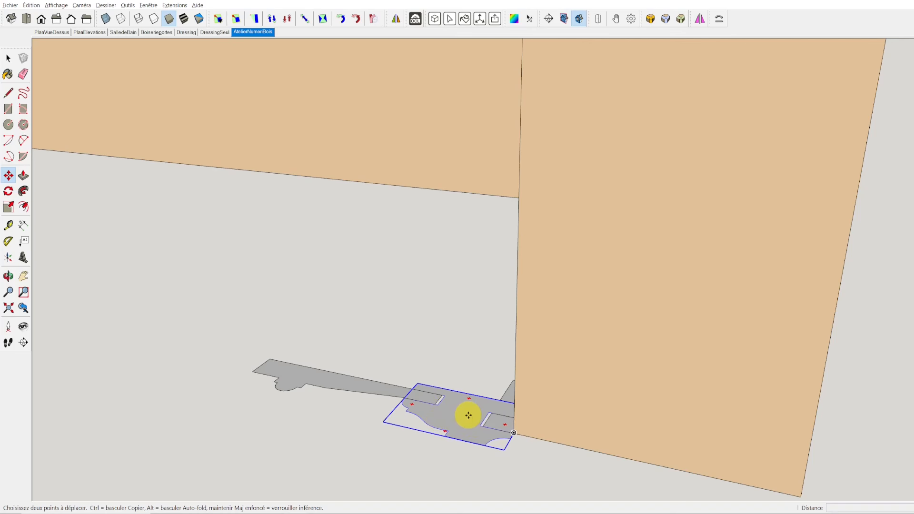
pyautogui.click(515, 432)
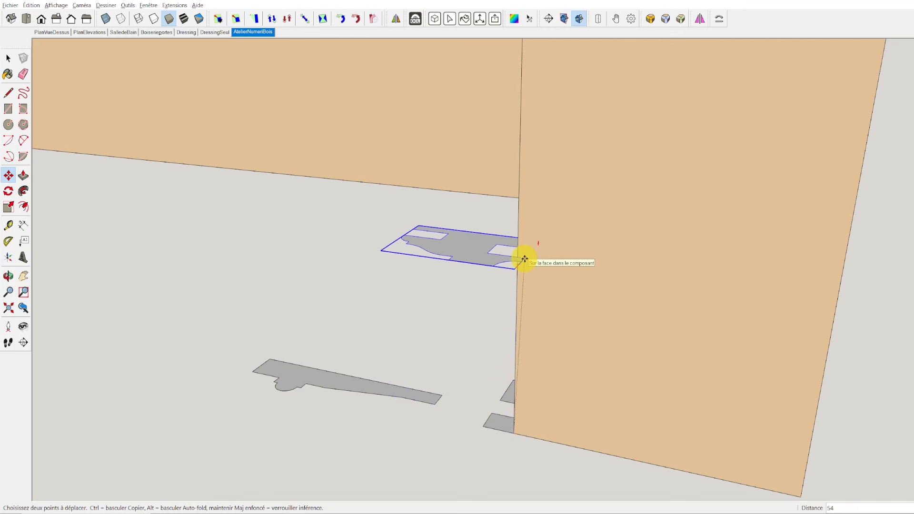
pyautogui.scroll(-3, 518, 243)
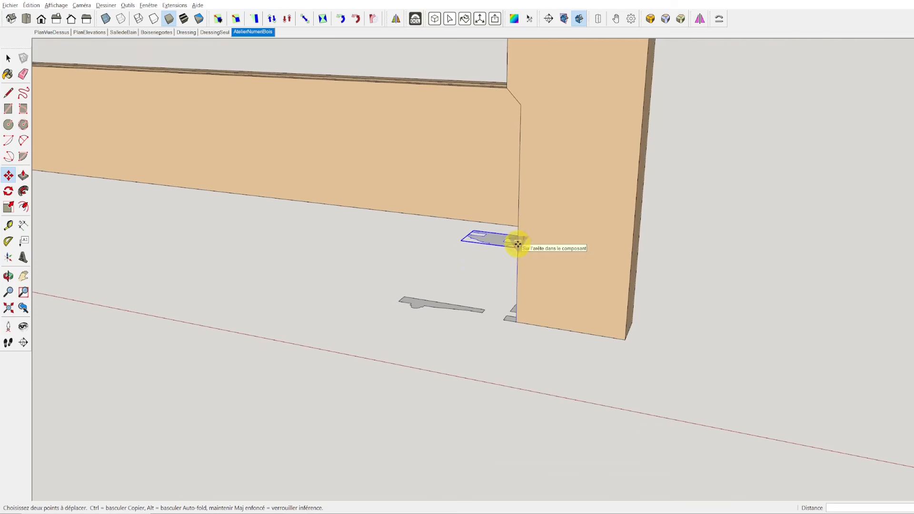
pyautogui.scroll(-4, 517, 244)
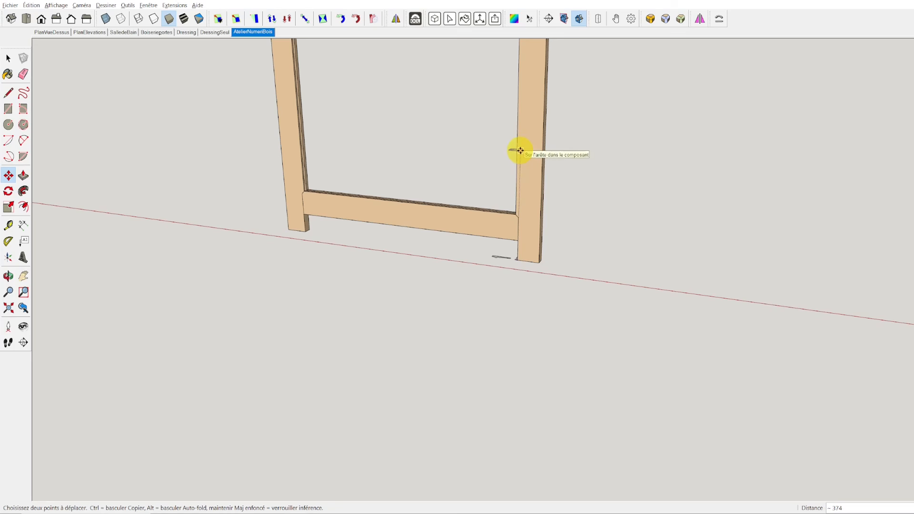
pyautogui.scroll(4, 520, 150)
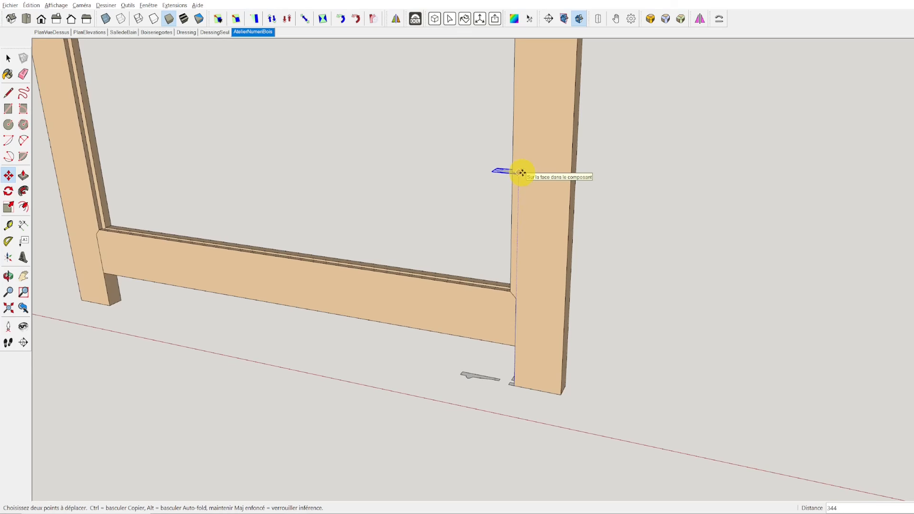
pyautogui.scroll(-8, 522, 172)
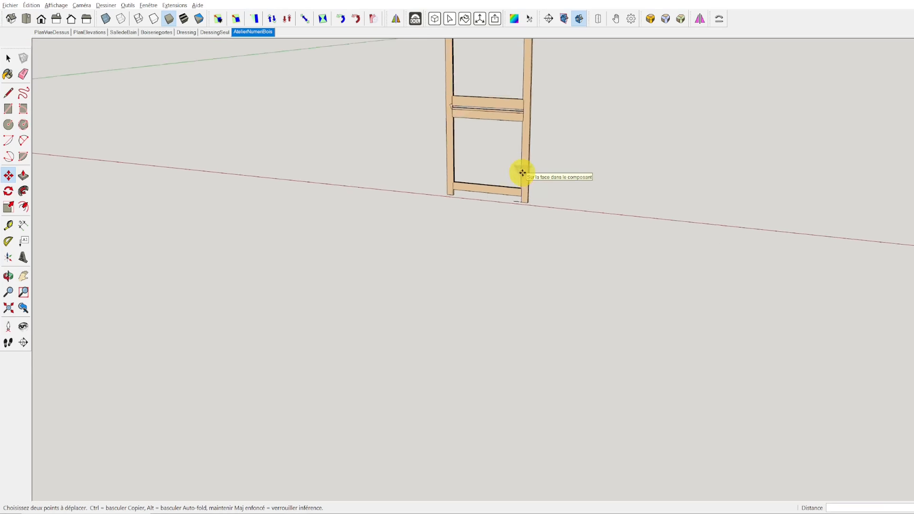
pyautogui.scroll(-4, 522, 172)
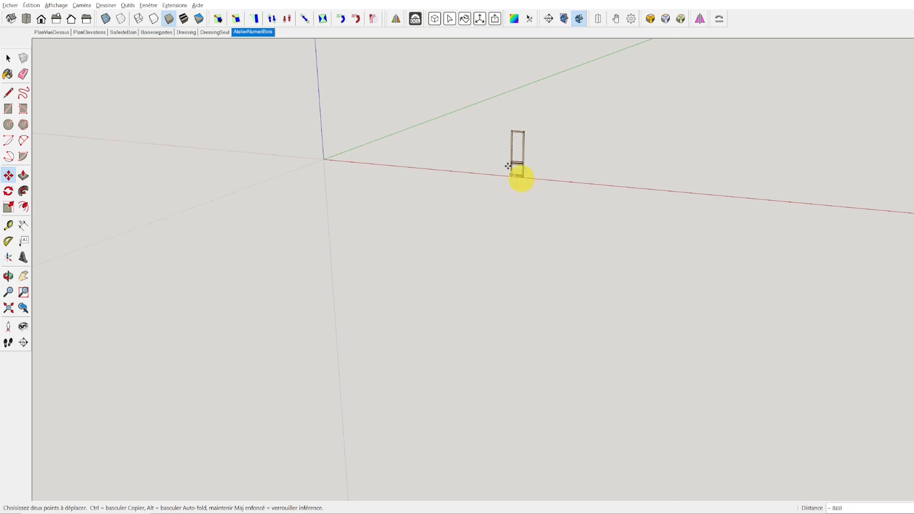
pyautogui.scroll(6, 508, 166)
pyautogui.scroll(-5, 513, 166)
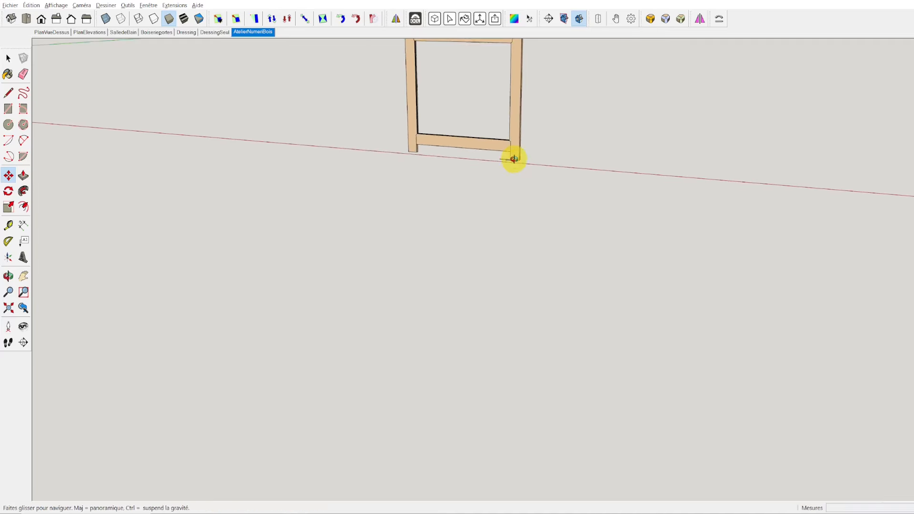
# Step: Try constraining the moulding profile's move to the red axis and to the green axis
pyautogui.click(498, 257)
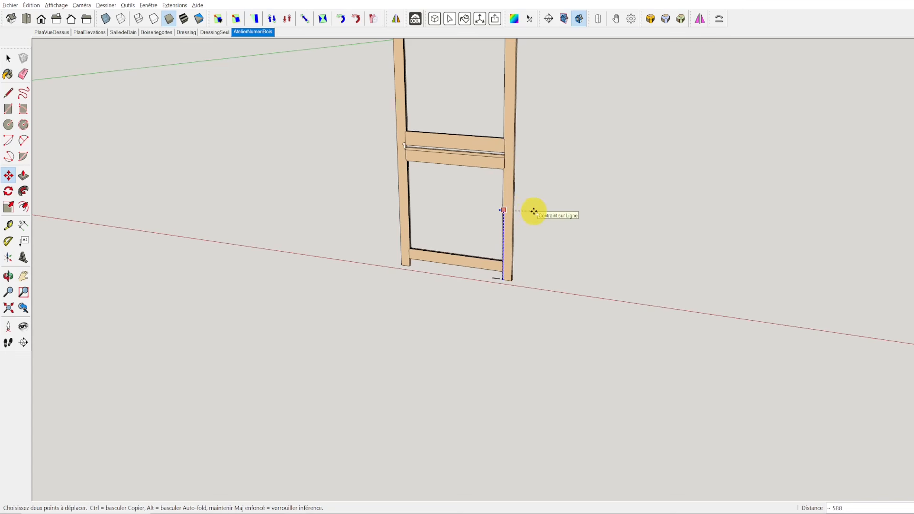
pyautogui.press('Right')
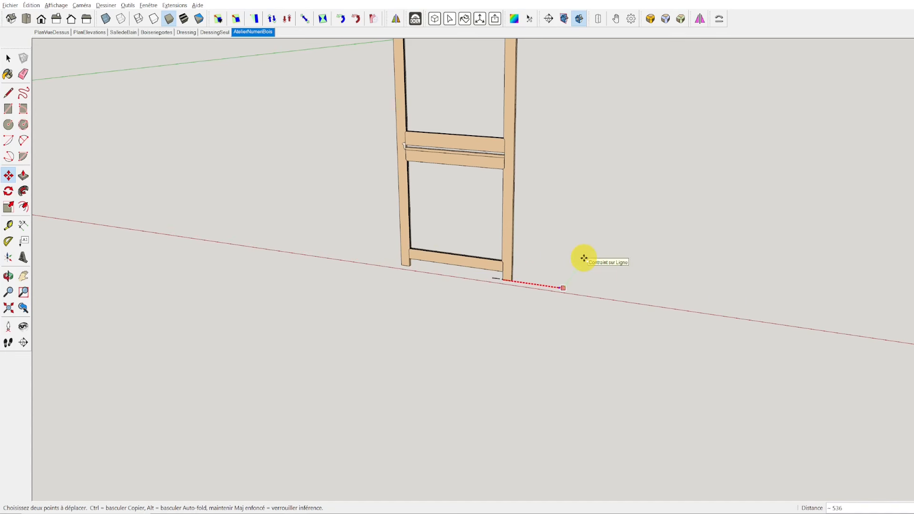
pyautogui.press('Left')
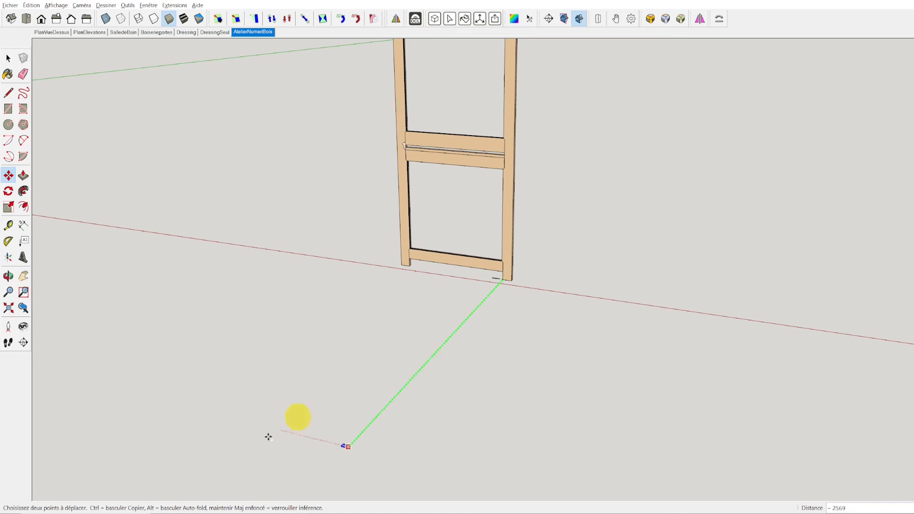
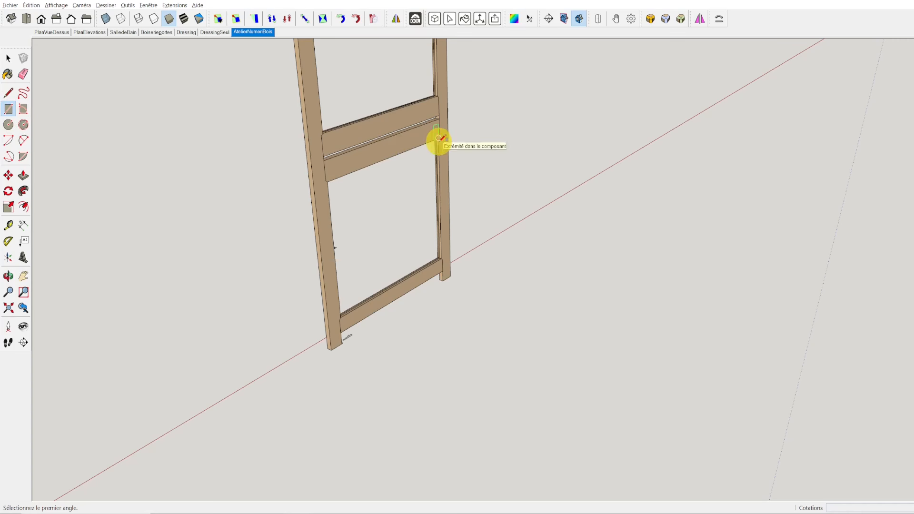
# Step: Draw a rectangle of about 875 × 760 filling the frame's lower opening between the stiles and rails, and select its face
pyautogui.click(439, 138)
pyautogui.click(341, 317)
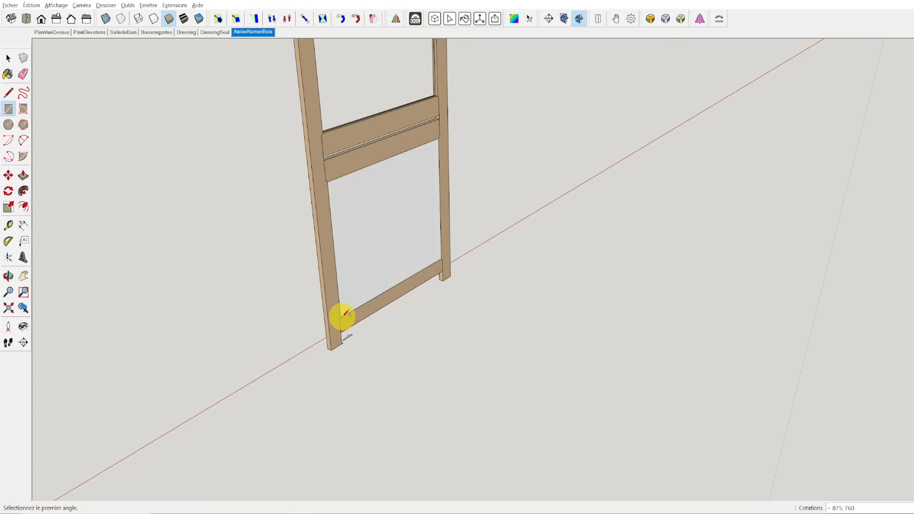
pyautogui.press('space')
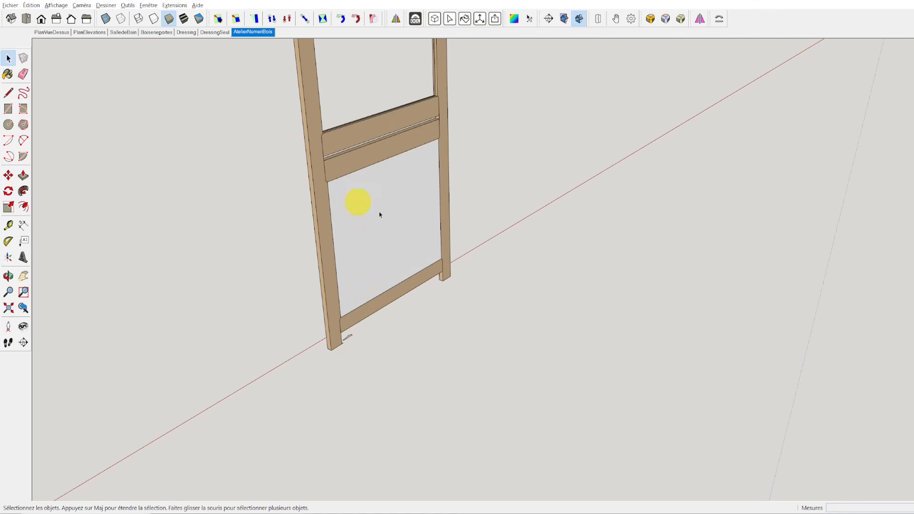
pyautogui.click(381, 252)
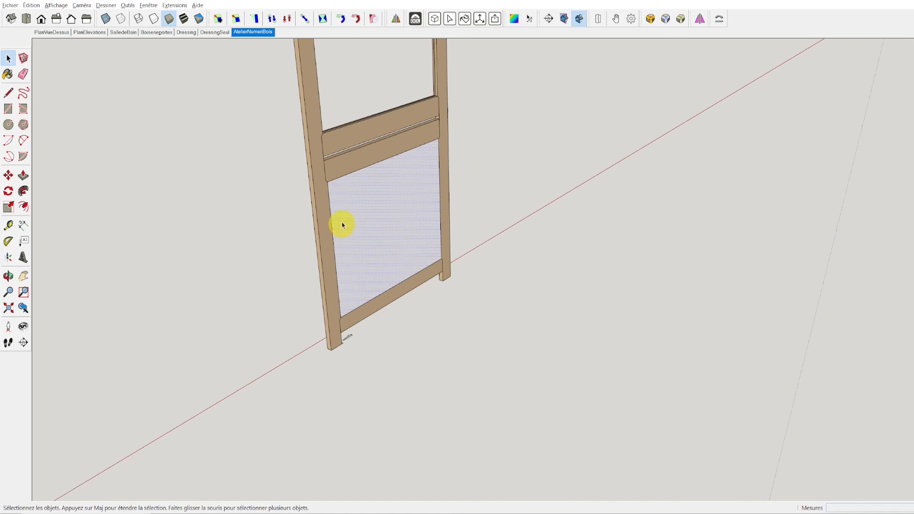
pyautogui.moveTo(343, 225); pyautogui.dragTo(445, 331, button='middle')
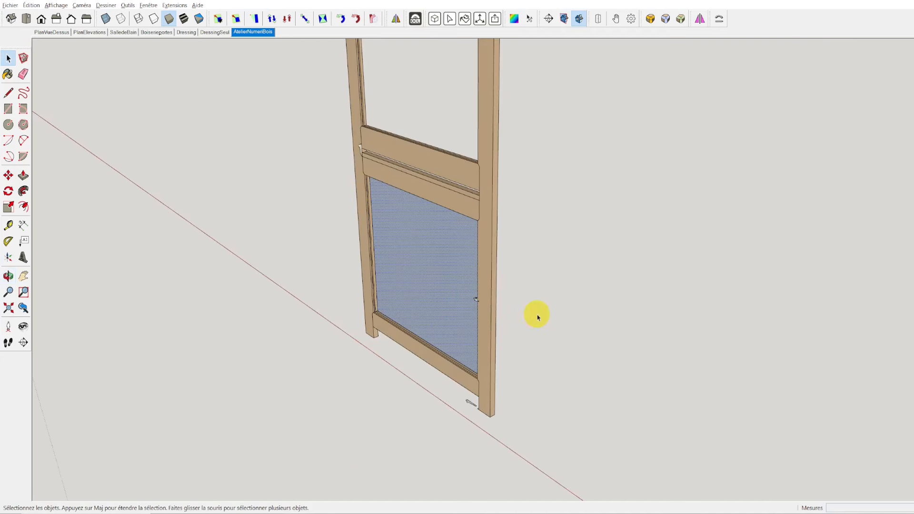
pyautogui.moveTo(534, 312); pyautogui.dragTo(428, 270, button='middle')
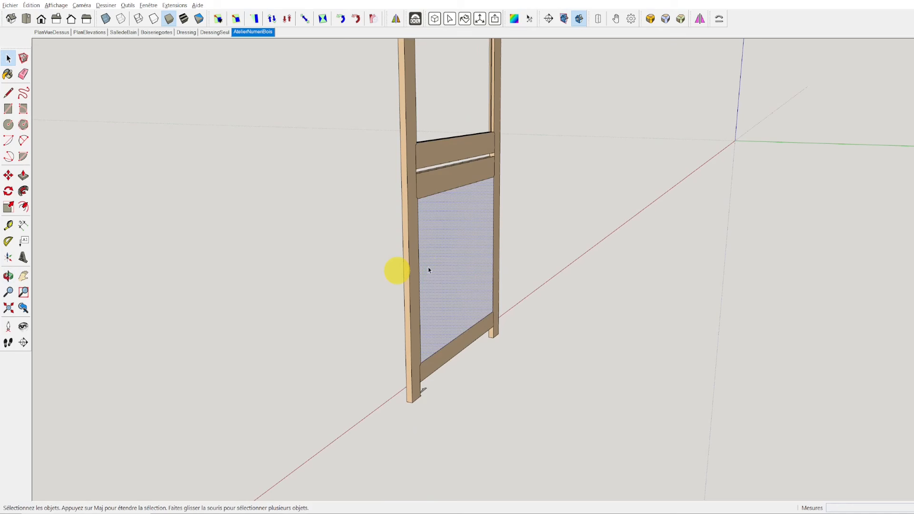
# Step: Move the rectangle's face and edges about 380 out of the opening, behind the frame
pyautogui.click(451, 257)
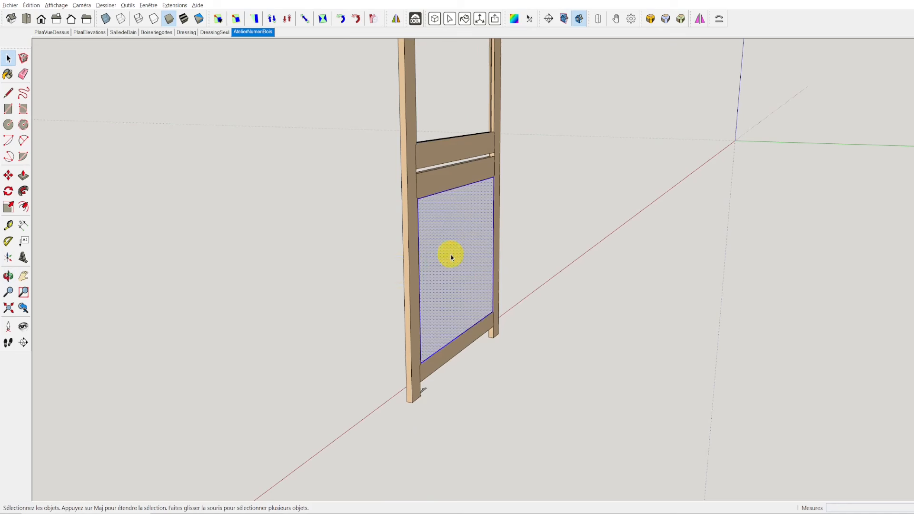
pyautogui.click(8, 175)
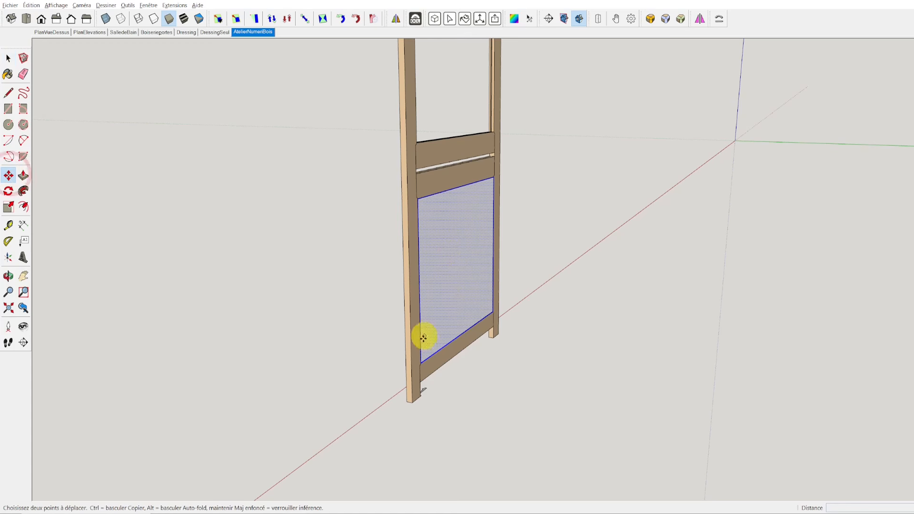
pyautogui.click(413, 399)
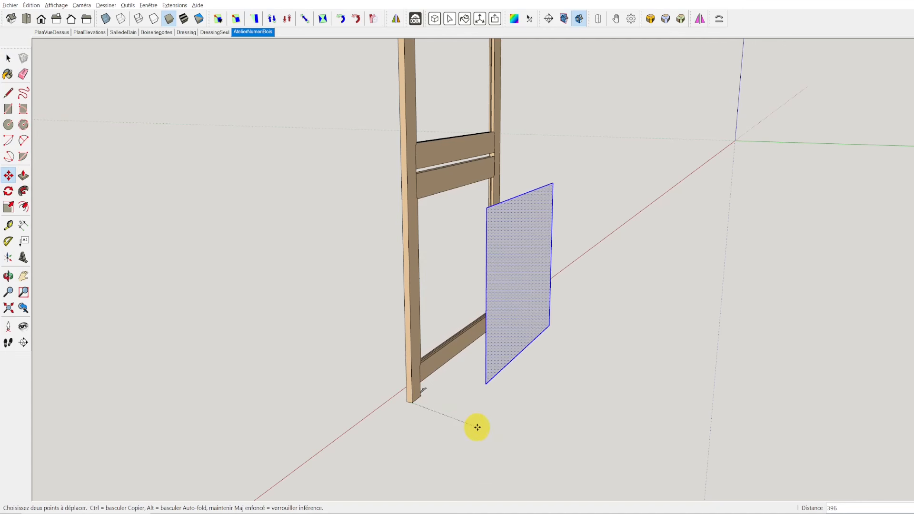
pyautogui.click(477, 426)
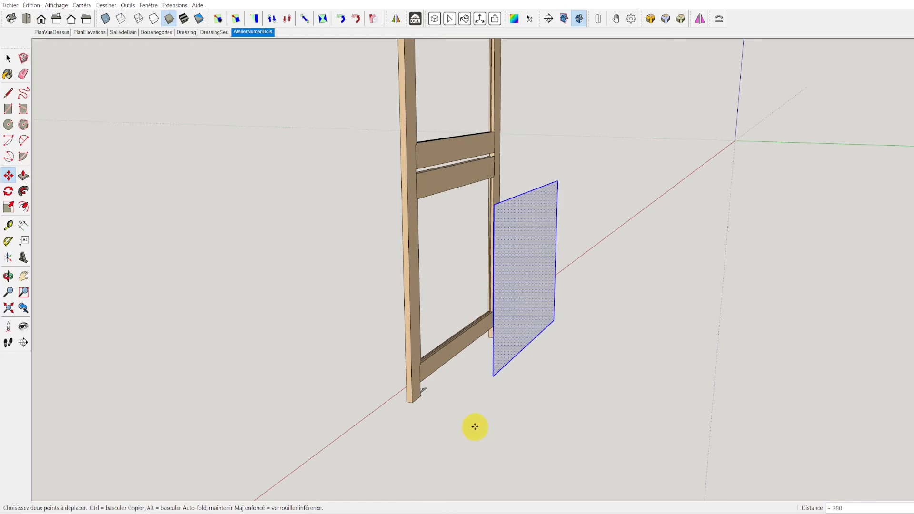
pyautogui.moveTo(394, 416); pyautogui.dragTo(670, 378, button='middle')
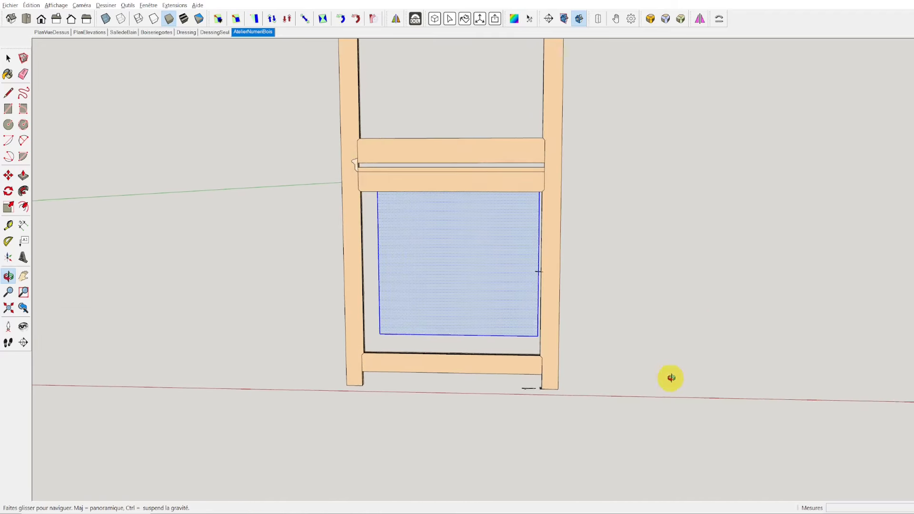
pyautogui.moveTo(509, 293); pyautogui.dragTo(527, 229, button='middle')
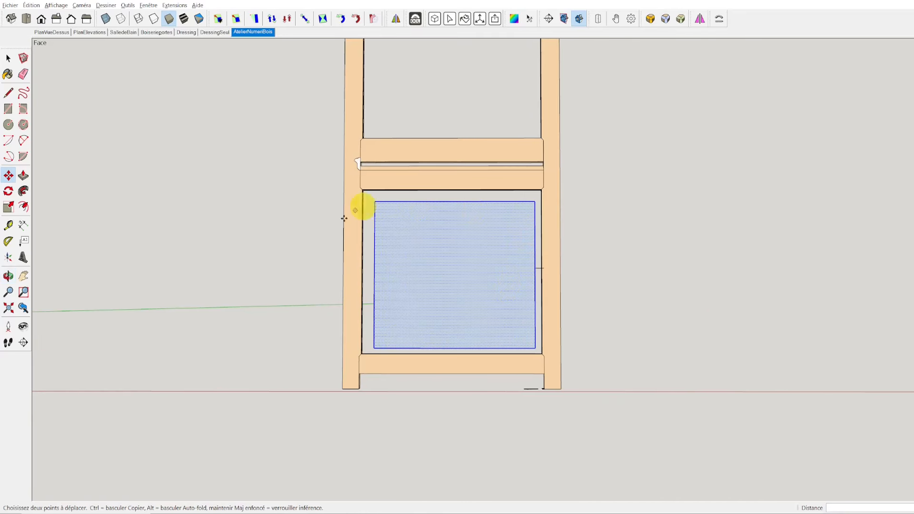
# Step: Explode the moulding profile component on the right stile and pick out its lower curve and its face
pyautogui.moveTo(574, 290); pyautogui.dragTo(481, 423, button='middle')
pyautogui.scroll(6, 530, 315)
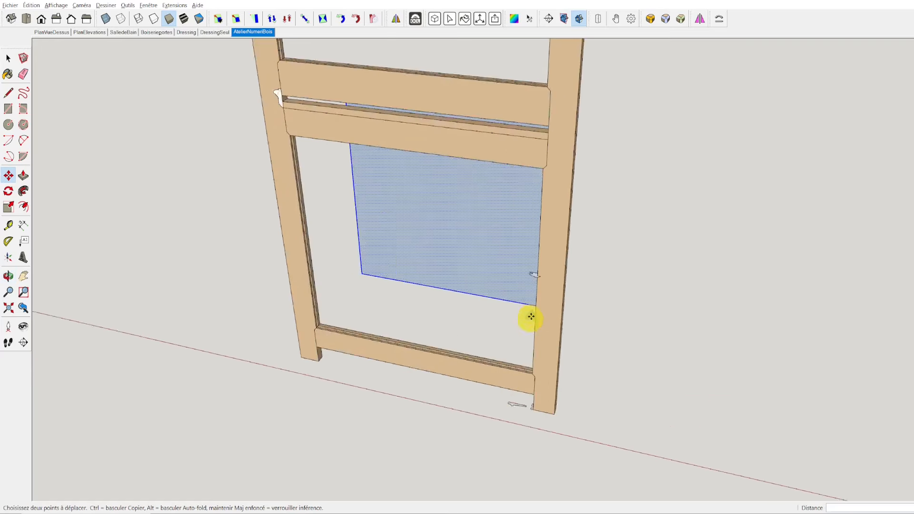
pyautogui.press('space')
pyautogui.click(531, 233)
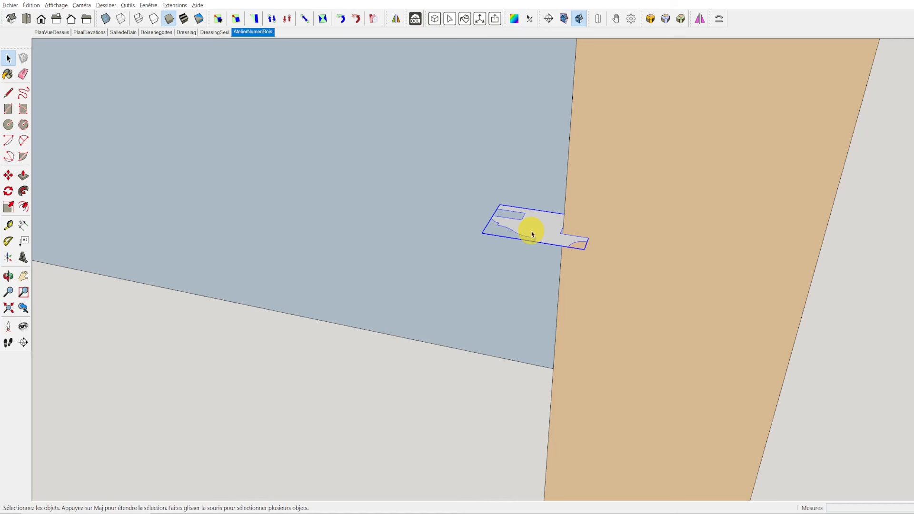
pyautogui.rightClick(532, 232)
pyautogui.press('c')
pyautogui.scroll(-2, 520, 237)
pyautogui.scroll(4, 520, 237)
pyautogui.scroll(5, 525, 228)
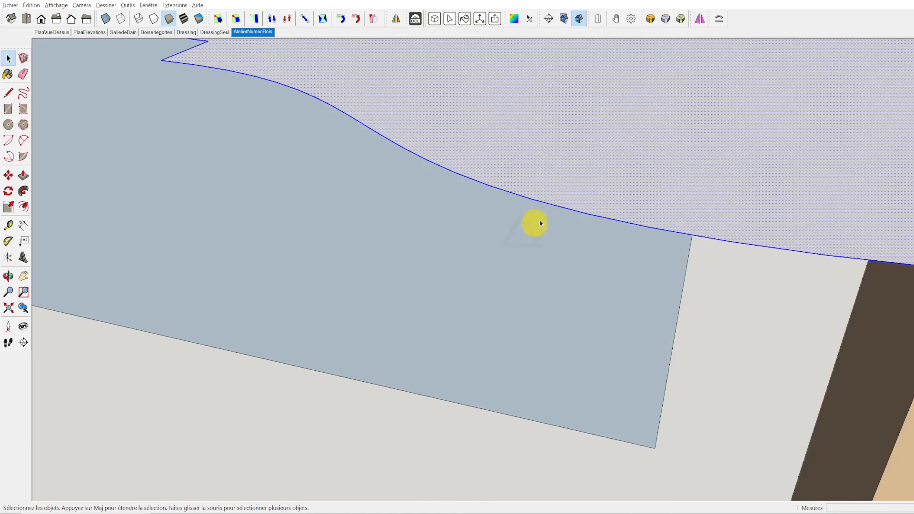
pyautogui.scroll(-3, 541, 208)
pyautogui.click(593, 231)
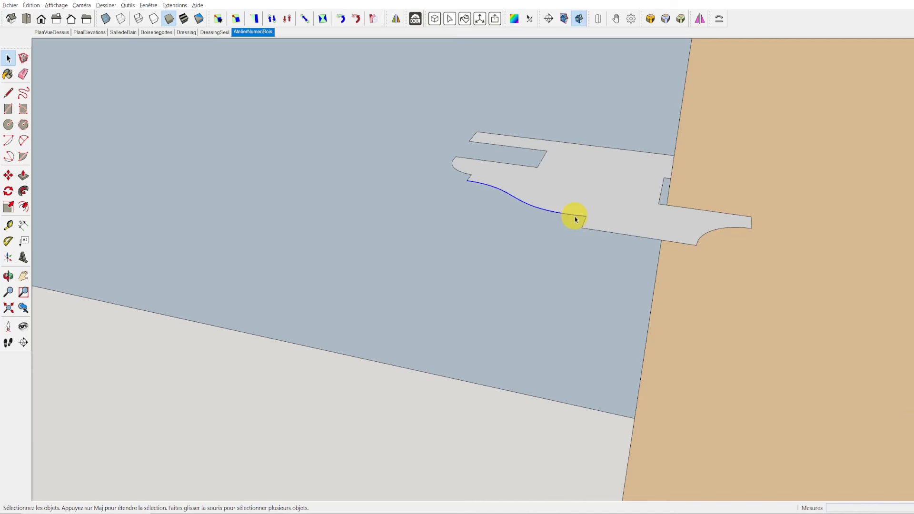
pyautogui.click(594, 189)
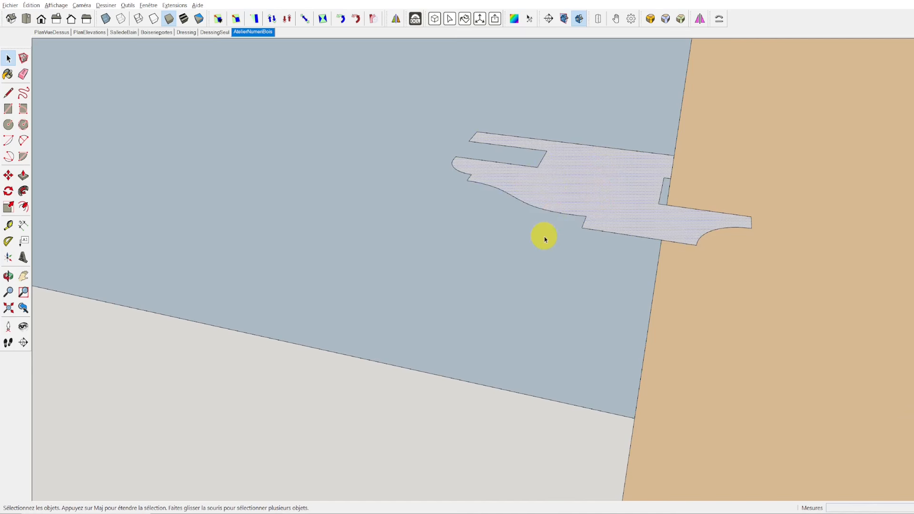
# Step: Sweep the moulding profile around the edges of the lower rectangle with Follow Me
pyautogui.scroll(-6, 546, 240)
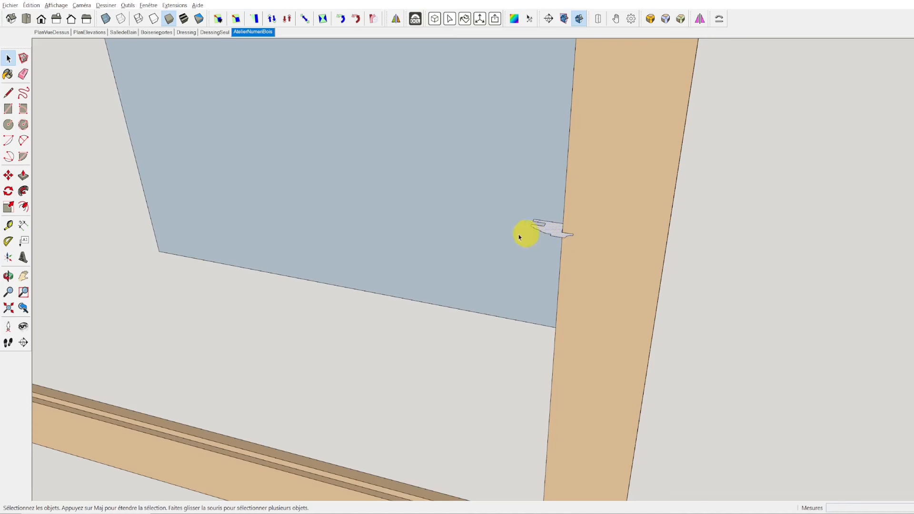
pyautogui.click(314, 155)
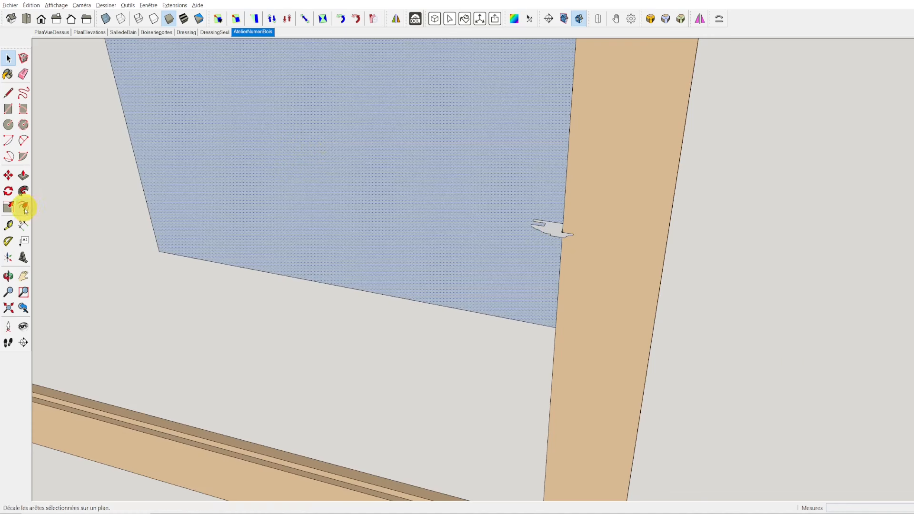
pyautogui.click(23, 190)
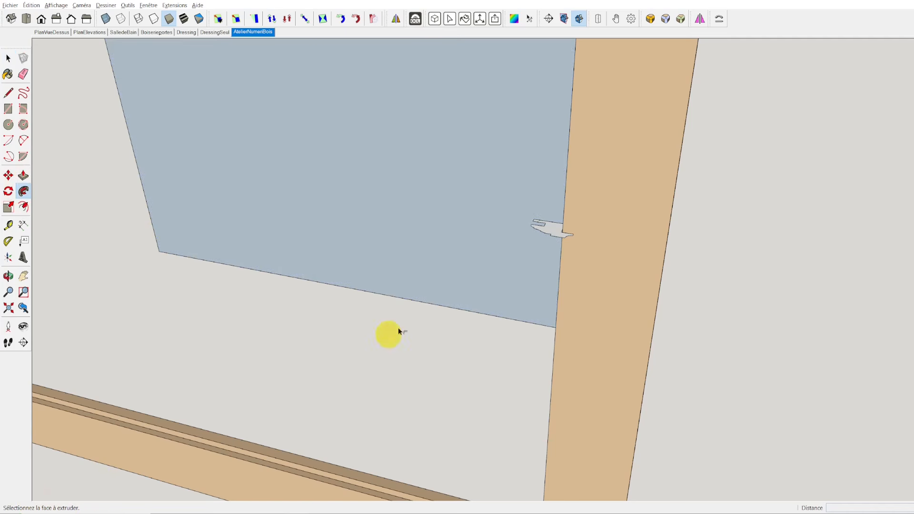
pyautogui.click(554, 229)
pyautogui.scroll(-5, 507, 286)
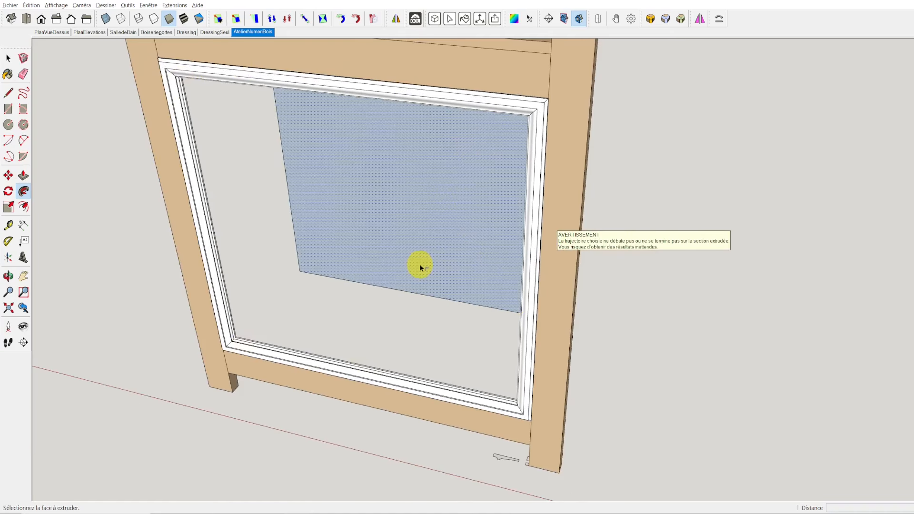
# Step: Draw a rectangle filling the frame's upper opening between the stiles and rails, and select its face with its edges
pyautogui.scroll(-3, 420, 265)
pyautogui.moveTo(419, 235); pyautogui.dragTo(441, 145, button='middle')
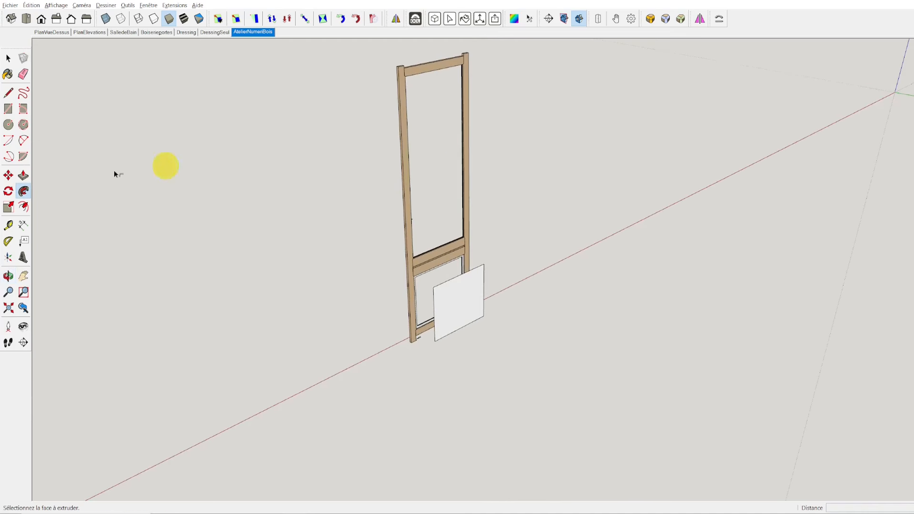
pyautogui.click(8, 109)
pyautogui.click(463, 64)
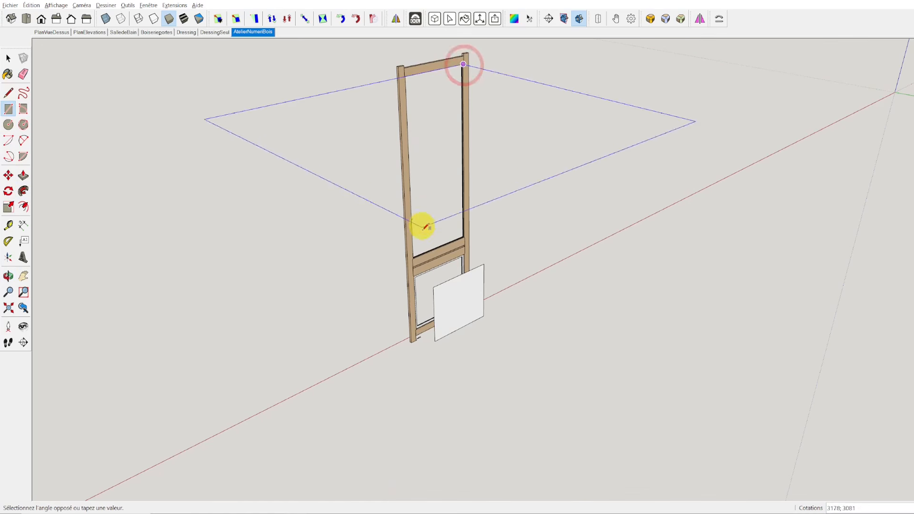
pyautogui.click(413, 247)
pyautogui.press('space')
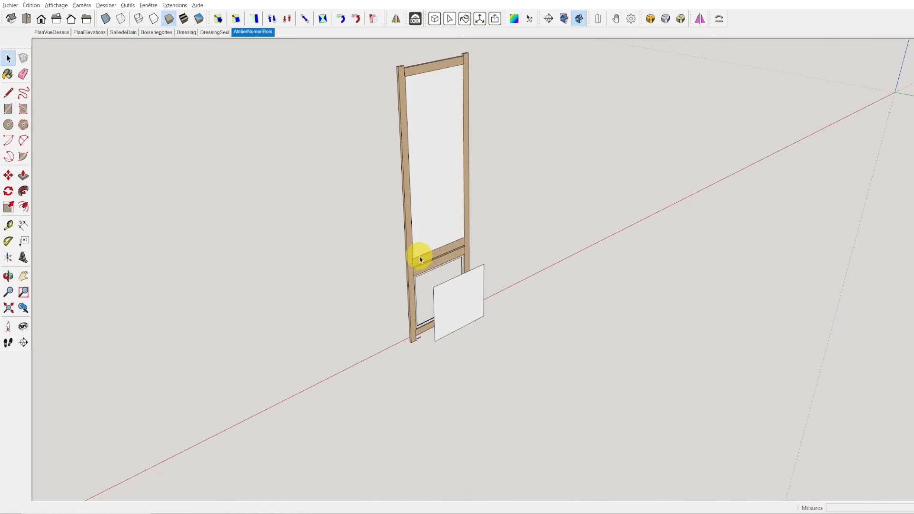
pyautogui.click(434, 169)
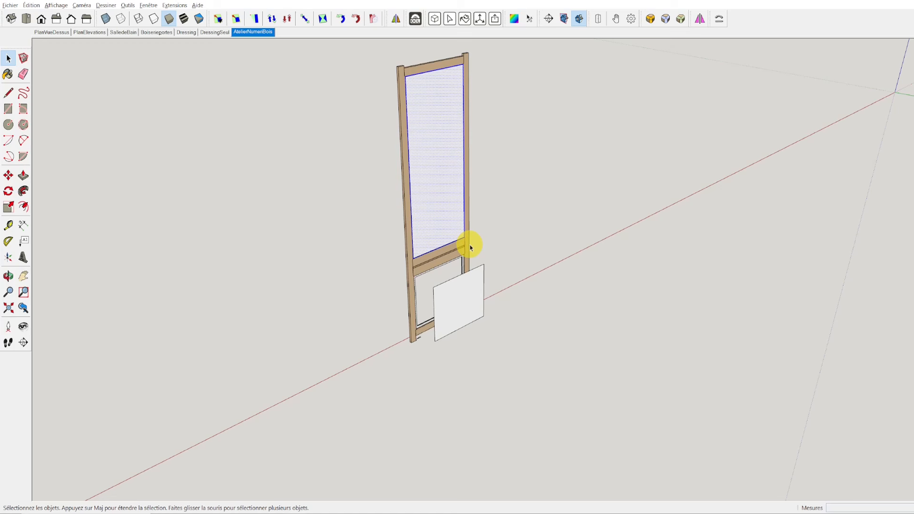
# Step: Move the upper rectangle about 521 along the green axis out of the opening, behind the frame
pyautogui.click(8, 175)
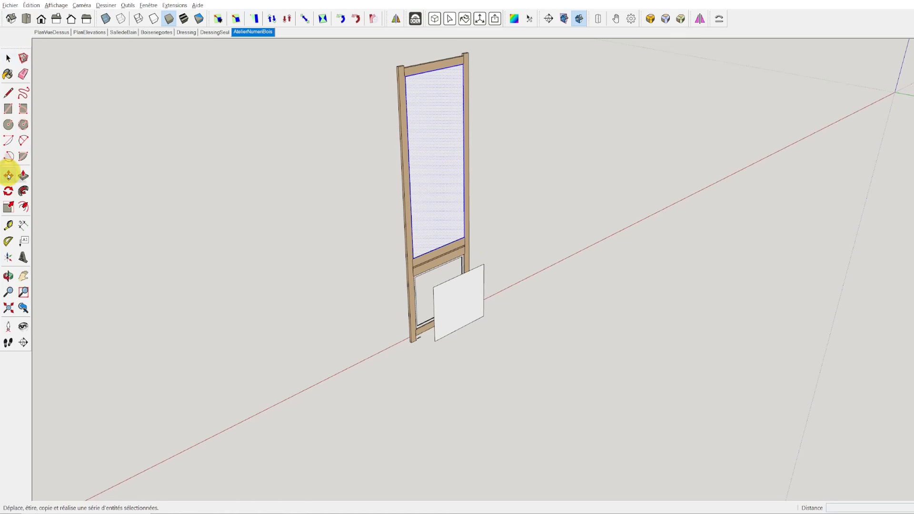
pyautogui.click(410, 343)
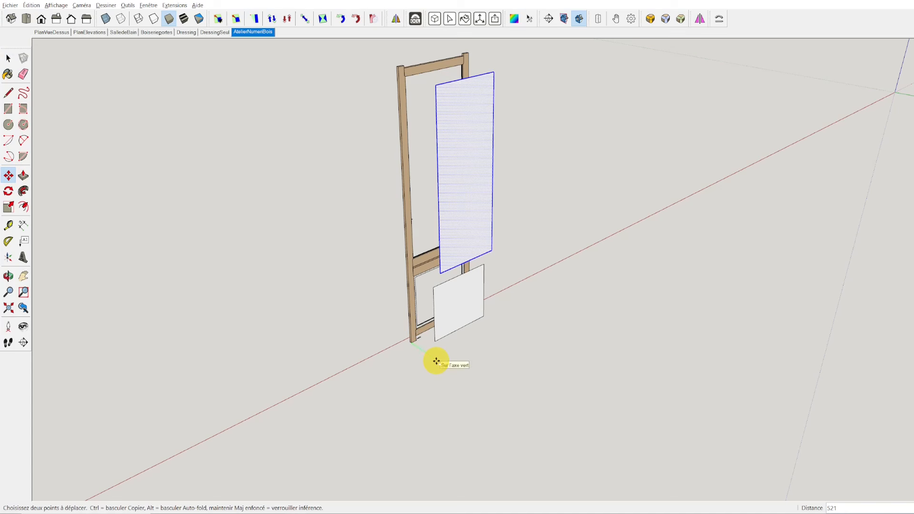
pyautogui.click(436, 360)
# Step: Explode the moulding profile component on the right stile of the upper opening
pyautogui.moveTo(214, 234); pyautogui.dragTo(557, 227, button='middle')
pyautogui.scroll(2, 556, 227)
pyautogui.scroll(5, 557, 227)
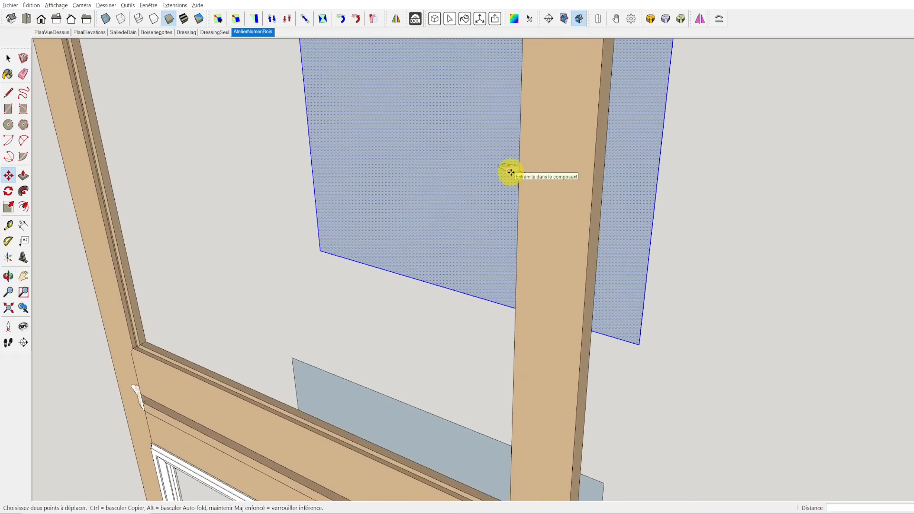
pyautogui.press('space')
pyautogui.click(506, 171)
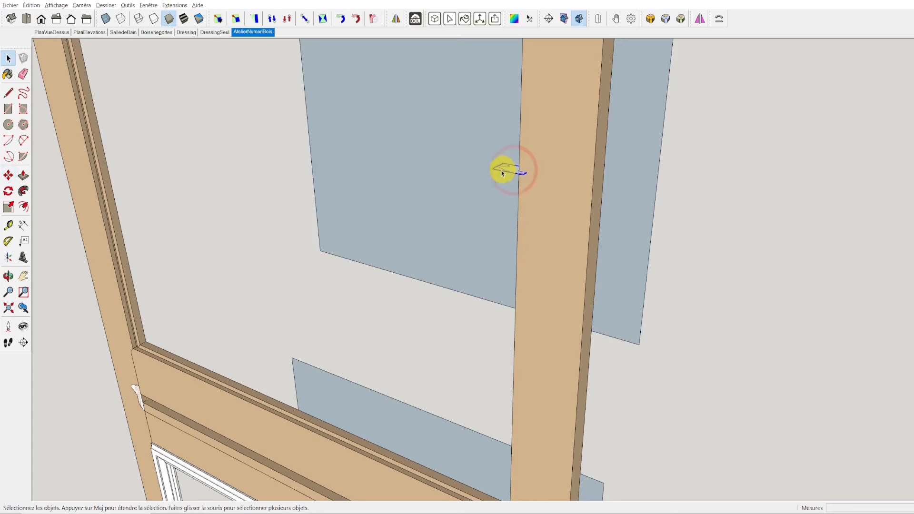
pyautogui.scroll(2, 509, 170)
pyautogui.scroll(2, 511, 172)
pyautogui.rightClick(518, 172)
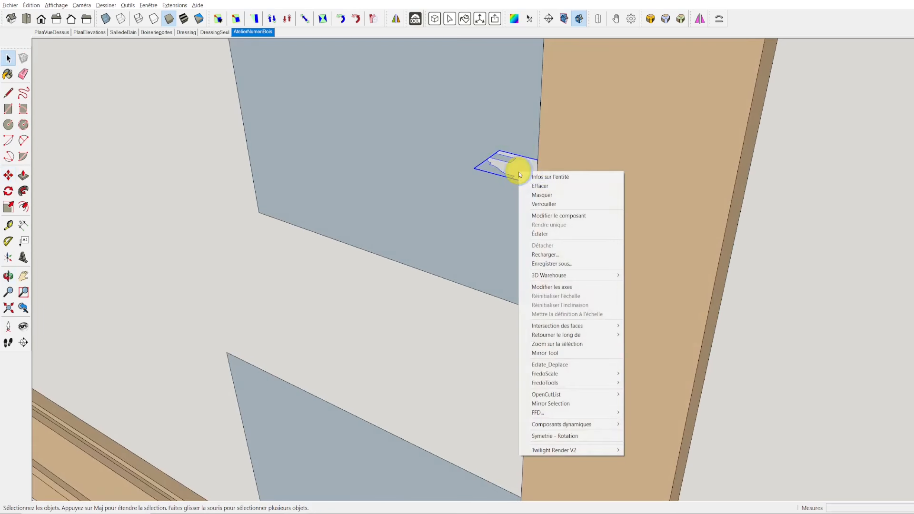
pyautogui.click(534, 234)
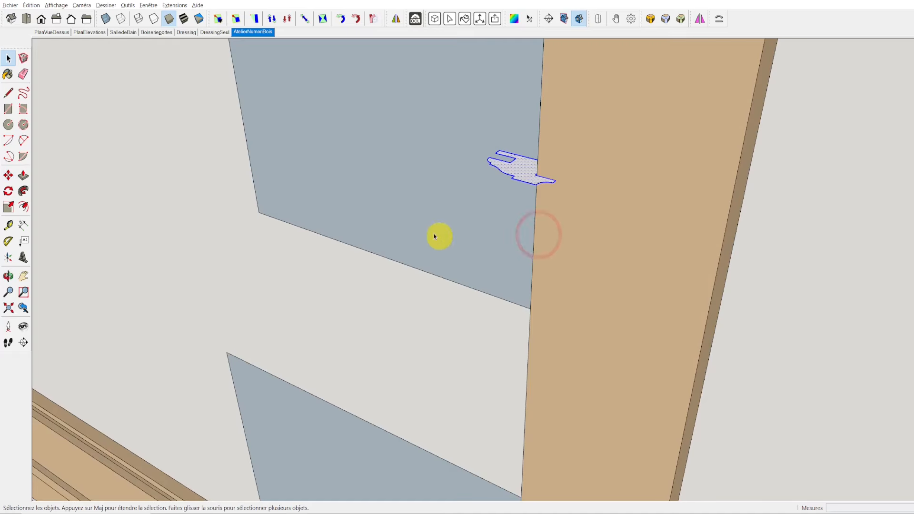
# Step: Sweep the exploded upper profile around the edges of the upper rectangle with Follow Me
pyautogui.scroll(-3, 405, 200)
pyautogui.click(23, 190)
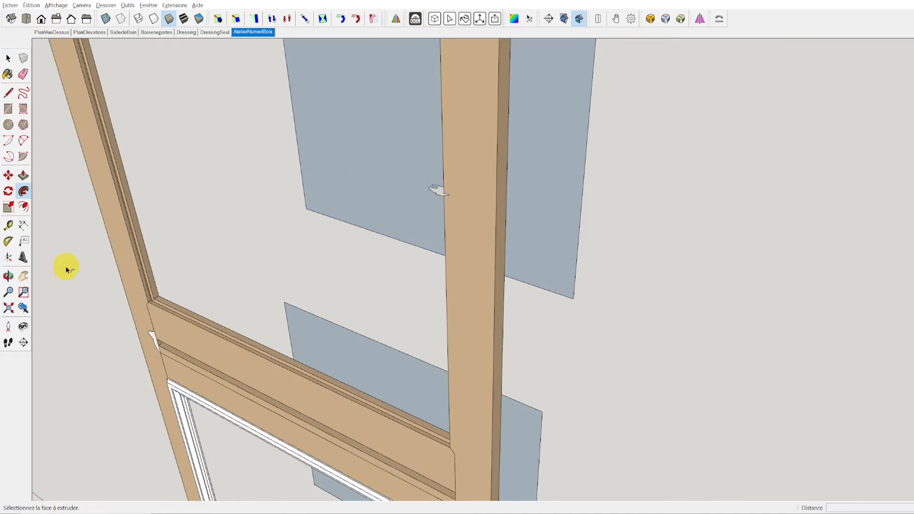
pyautogui.click(438, 192)
pyautogui.press('space')
pyautogui.click(336, 254)
# Step: Select all the connected geometry of the upper moulding and reverse its faces
pyautogui.scroll(-4, 323, 252)
pyautogui.moveTo(328, 238); pyautogui.dragTo(267, 257, button='middle')
pyautogui.scroll(3, 238, 285)
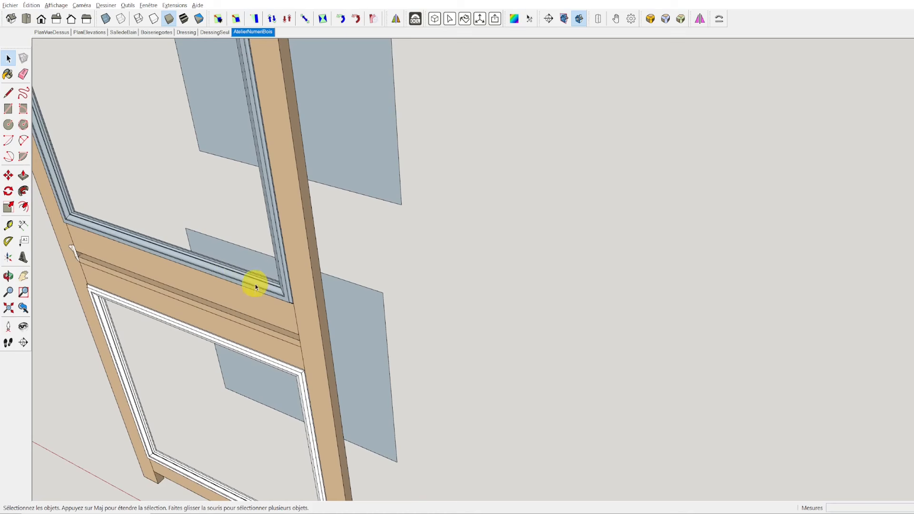
pyautogui.tripleClick(256, 286)
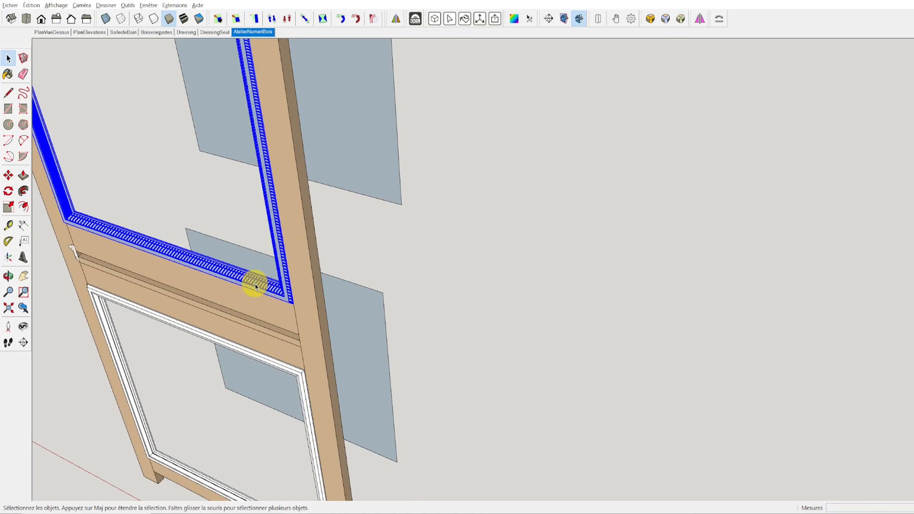
pyautogui.scroll(2, 221, 264)
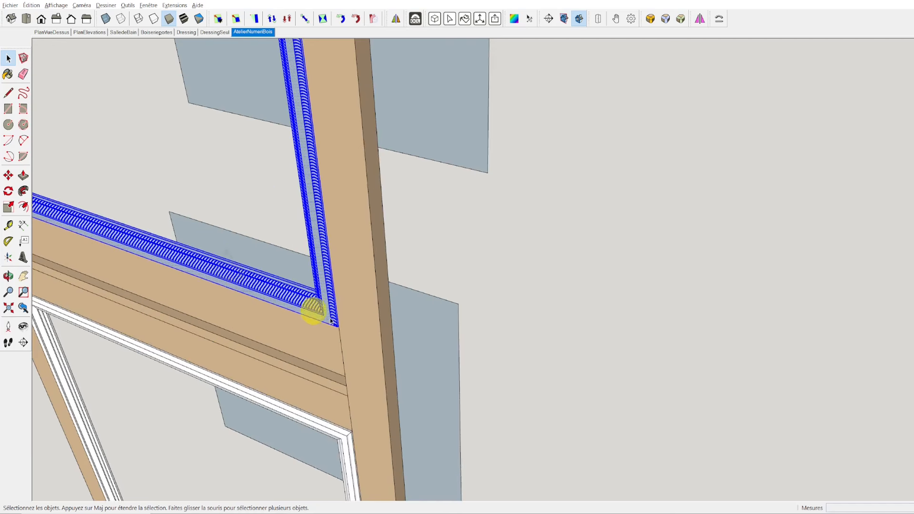
pyautogui.click(321, 317)
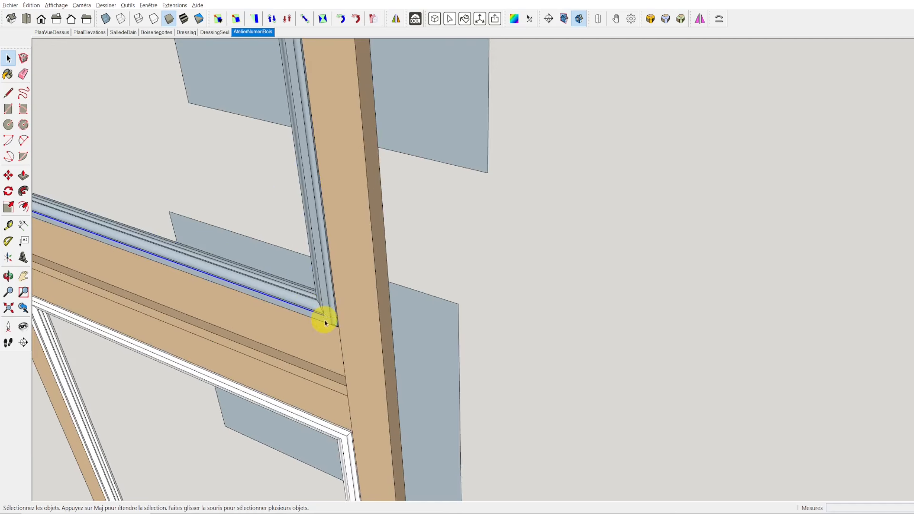
pyautogui.doubleClick(325, 323)
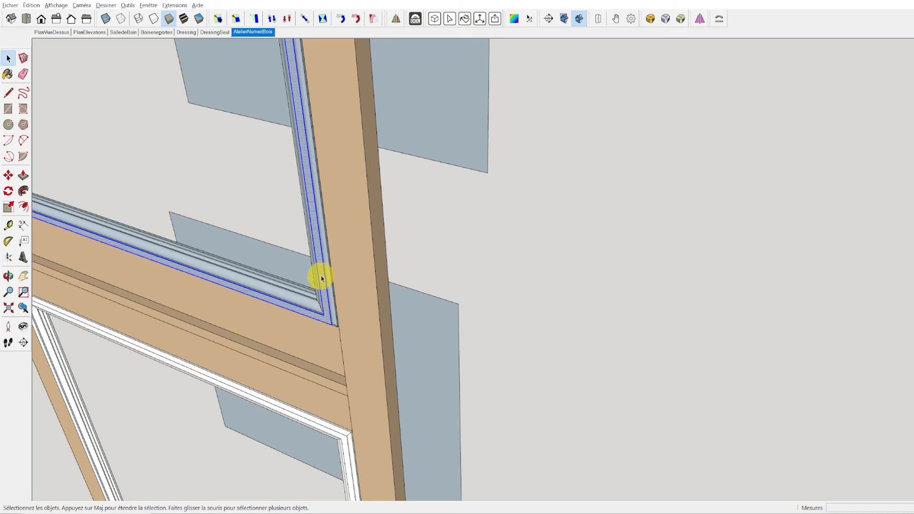
pyautogui.tripleClick(307, 305)
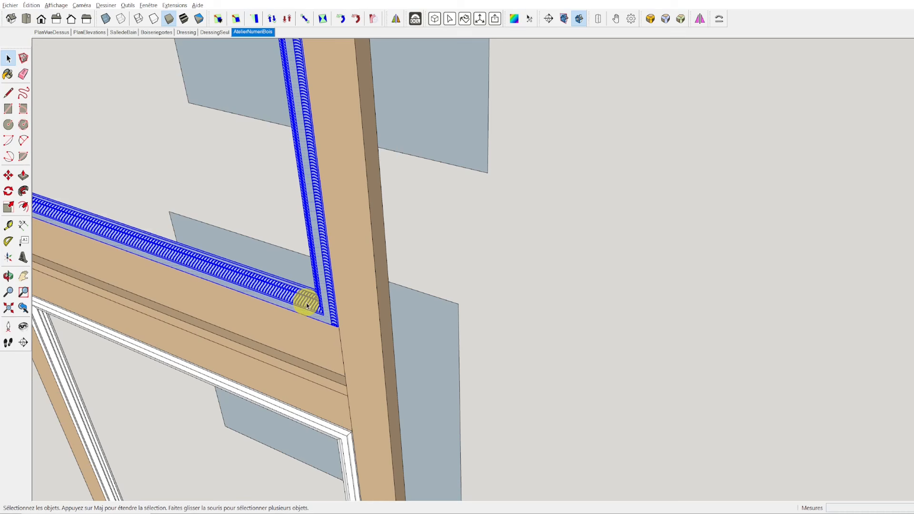
pyautogui.rightClick(307, 306)
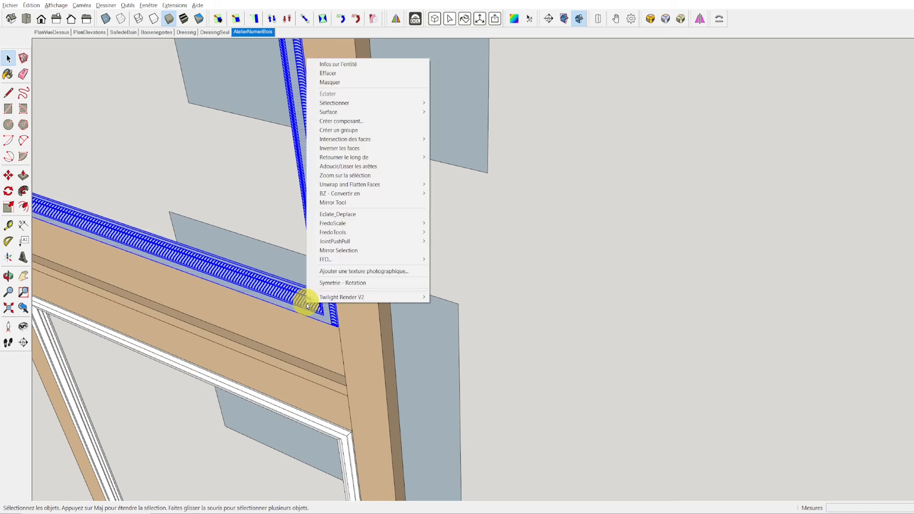
pyautogui.click(339, 148)
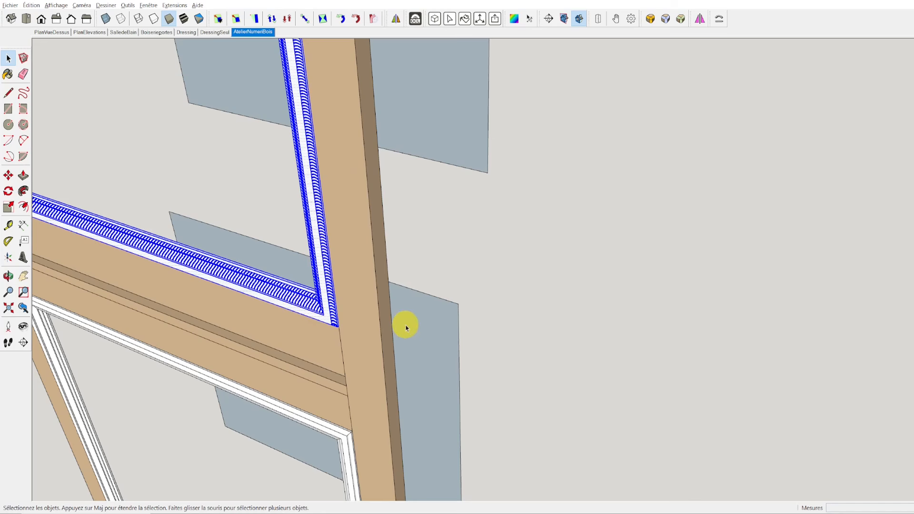
# Step: Turn the whole upper moulding into a component named MoulureGrdCadreH
pyautogui.scroll(-4, 324, 304)
pyautogui.moveTo(348, 290); pyautogui.dragTo(334, 286, button='middle')
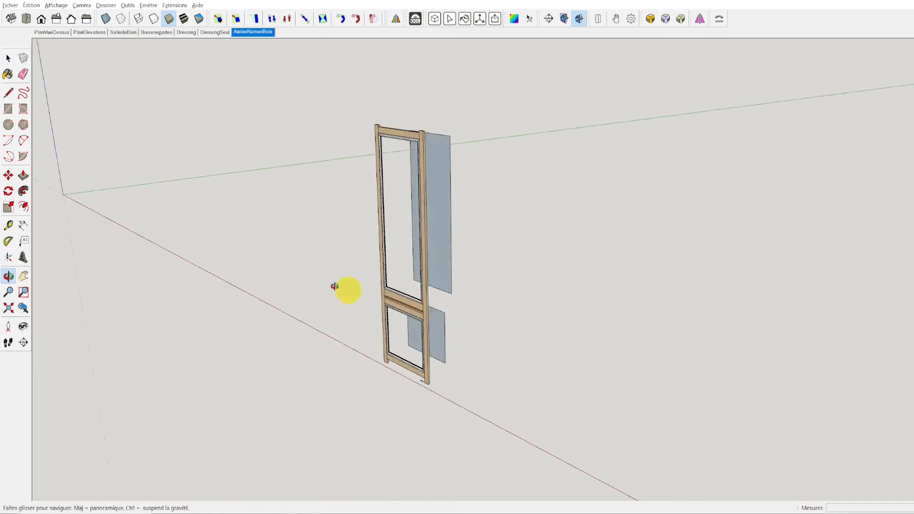
pyautogui.moveTo(334, 286); pyautogui.dragTo(438, 275)
pyautogui.press('space')
pyautogui.scroll(5, 435, 316)
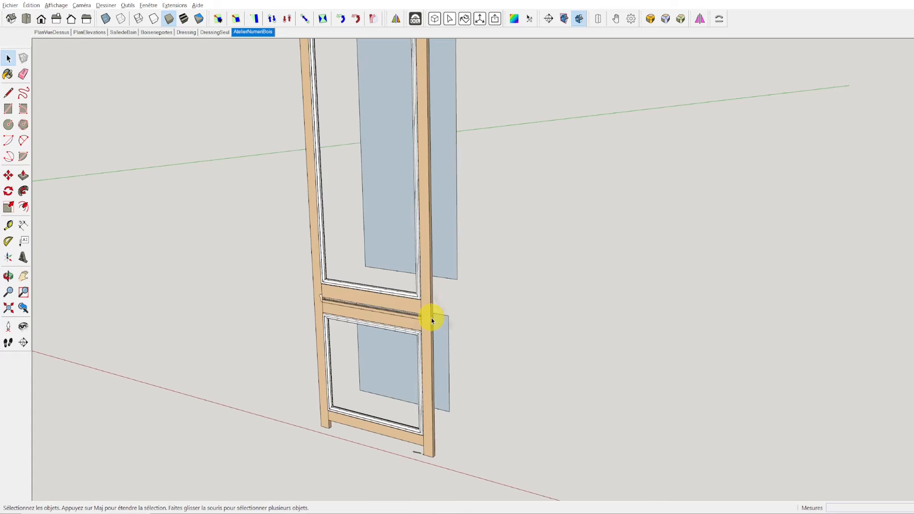
pyautogui.scroll(-4, 431, 320)
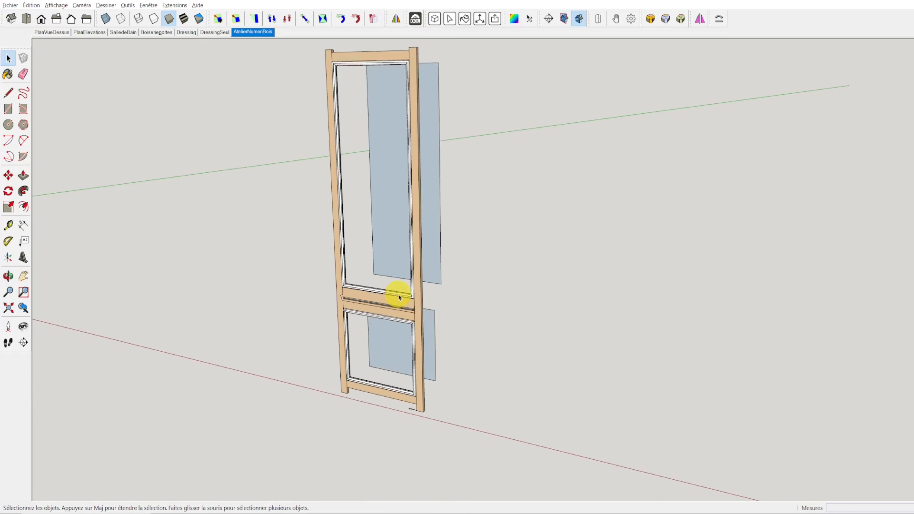
pyautogui.click(399, 297)
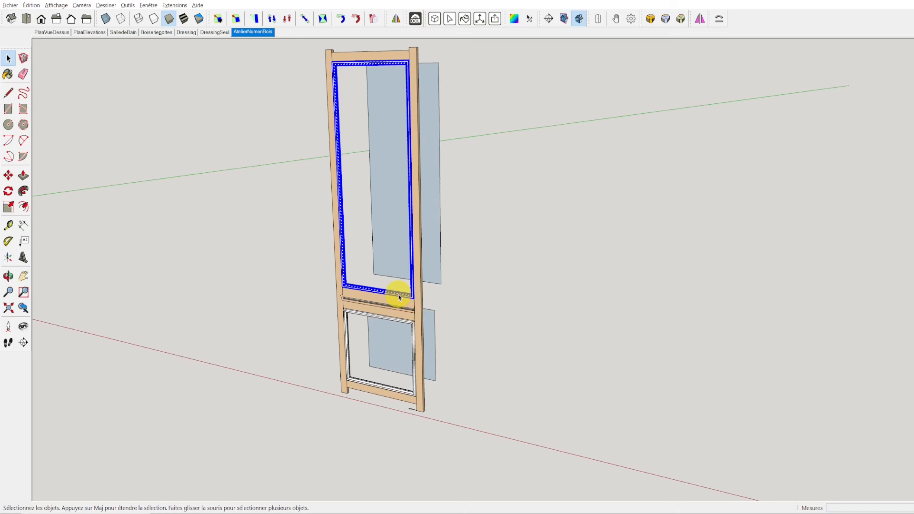
pyautogui.rightClick(399, 297)
pyautogui.click(419, 112)
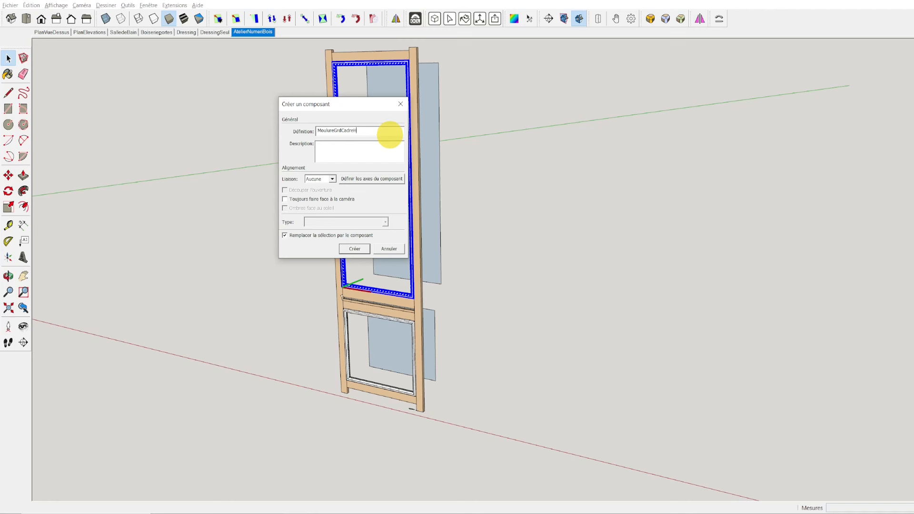
pyautogui.press('Return')
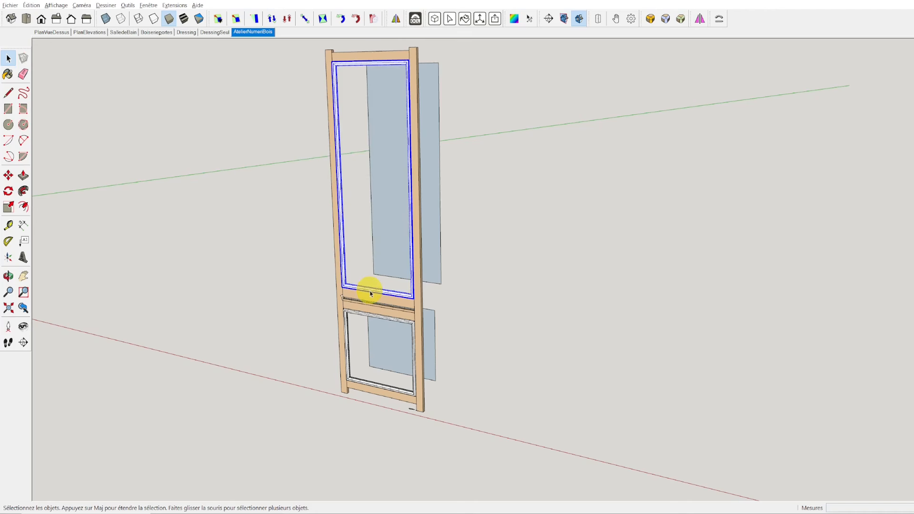
# Step: Select all the connected geometry of the lower moulding and turn it into a component
pyautogui.scroll(4, 369, 292)
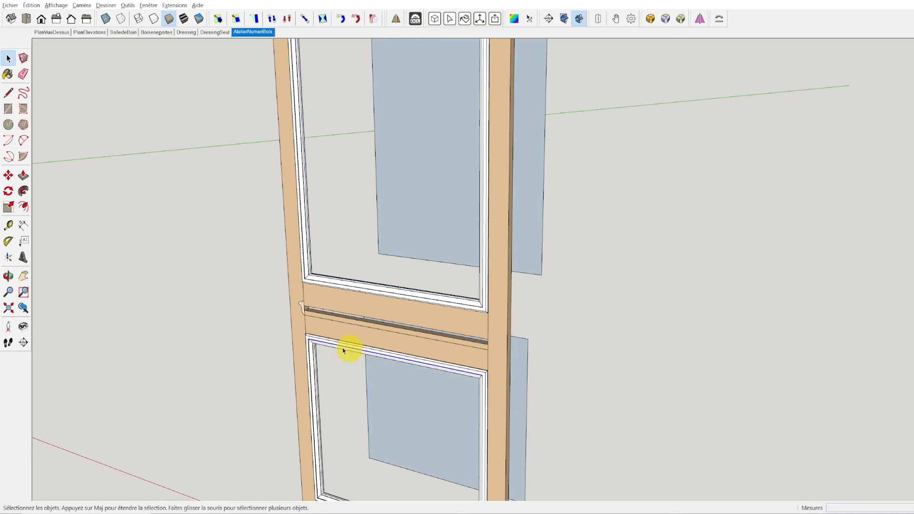
pyautogui.click(312, 350)
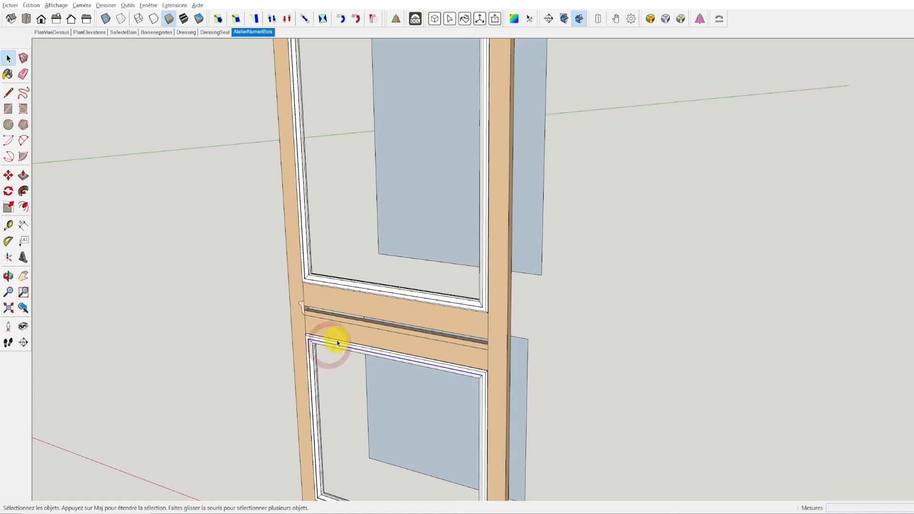
pyautogui.rightClick(474, 375)
pyautogui.click(519, 188)
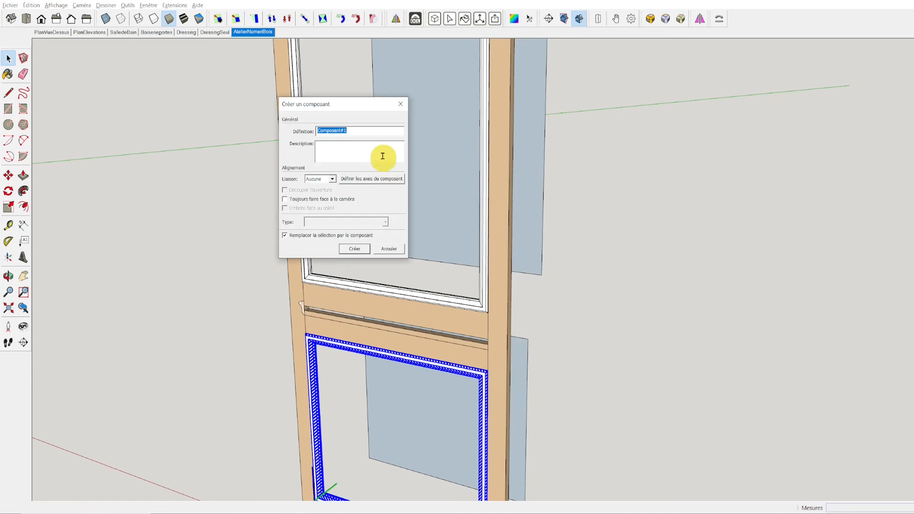
pyautogui.press('Return')
# Step: Move the panel profile at the foot of the right stile straight up into the lower opening
pyautogui.scroll(-3, 371, 286)
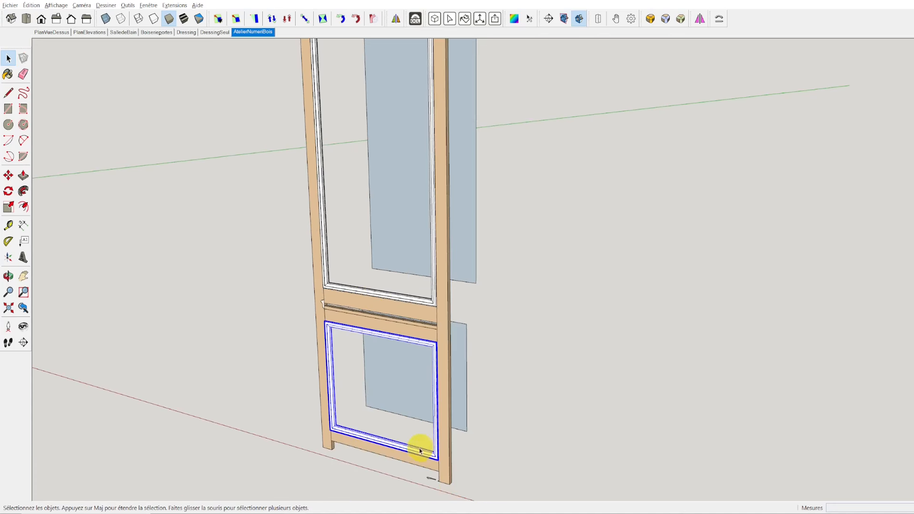
pyautogui.scroll(4, 419, 473)
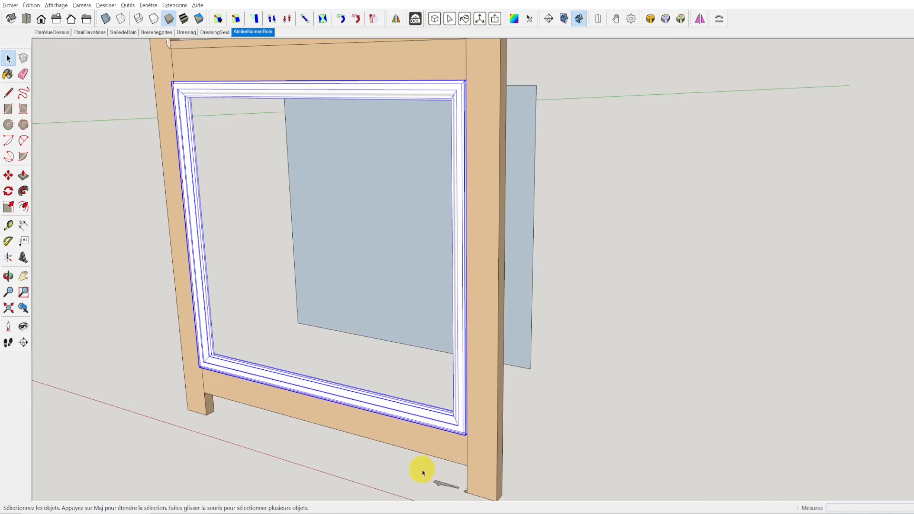
pyautogui.moveTo(422, 468); pyautogui.dragTo(463, 499)
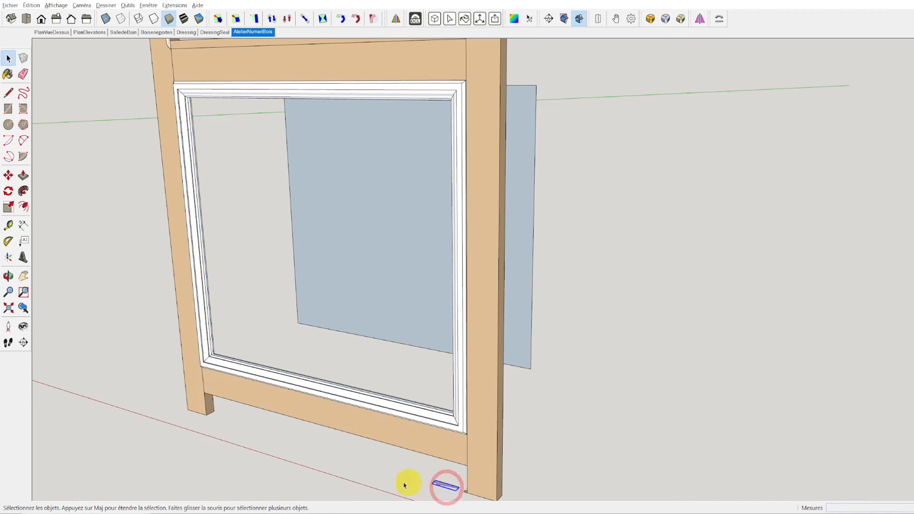
pyautogui.click(8, 175)
pyautogui.scroll(6, 475, 485)
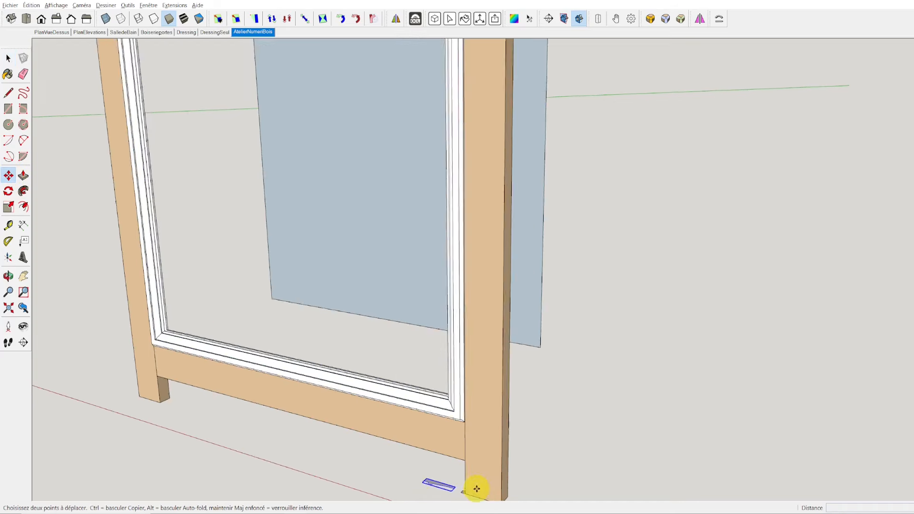
pyautogui.click(404, 478)
pyautogui.scroll(-5, 401, 408)
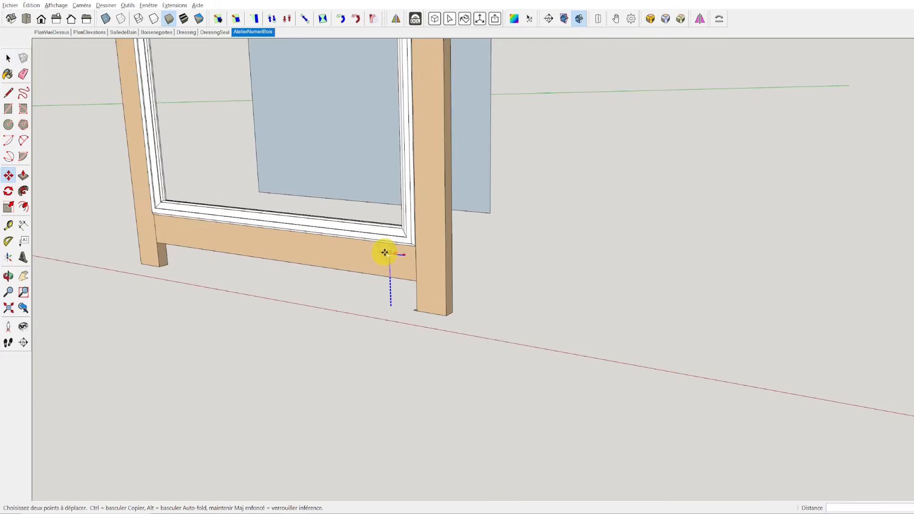
# Step: Copy the panel profile vertically from the lower opening into the upper opening
pyautogui.scroll(-3, 363, 136)
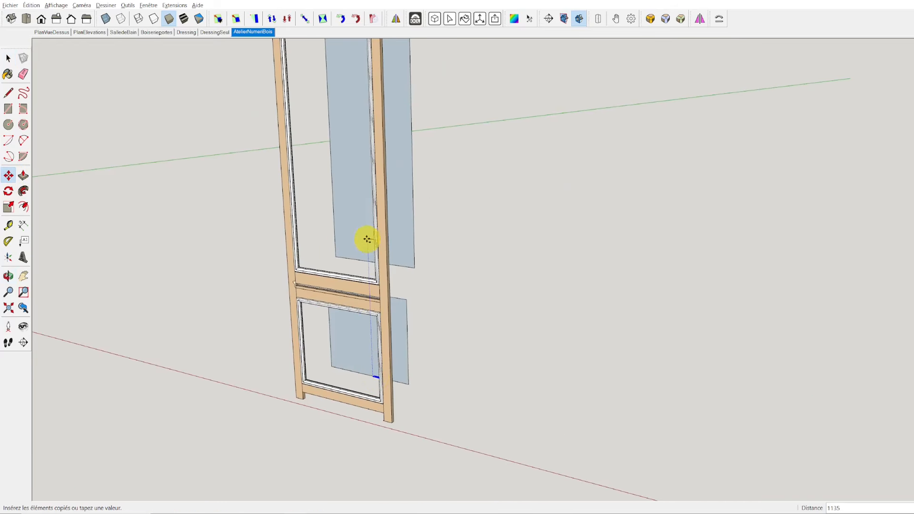
pyautogui.click(370, 213)
pyautogui.moveTo(343, 279); pyautogui.dragTo(381, 243, button='middle')
pyautogui.press('space')
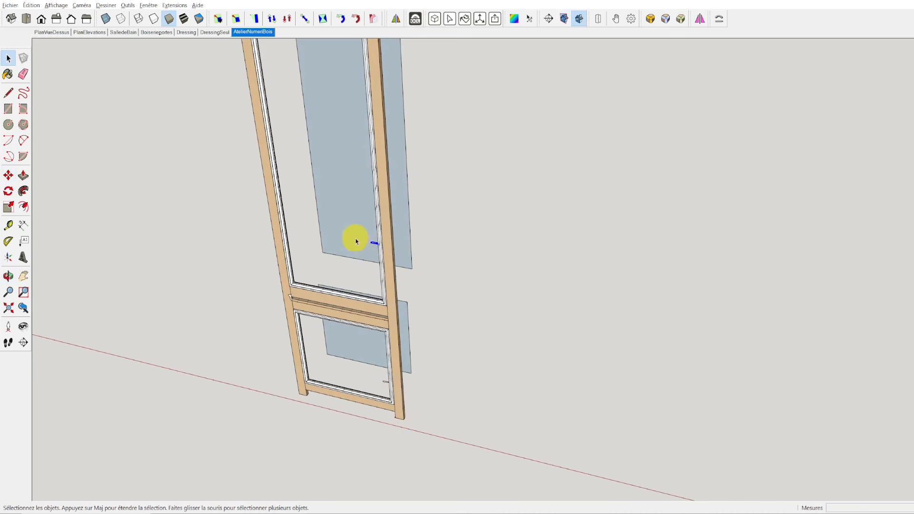
# Step: Try to sweep the upper panel profile around the large blue rectangle with Follow Me
pyautogui.click(349, 188)
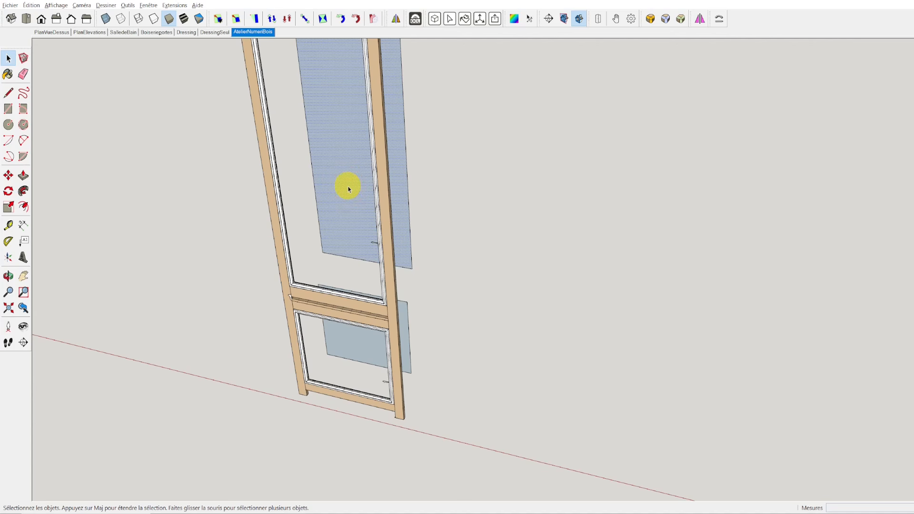
pyautogui.click(22, 190)
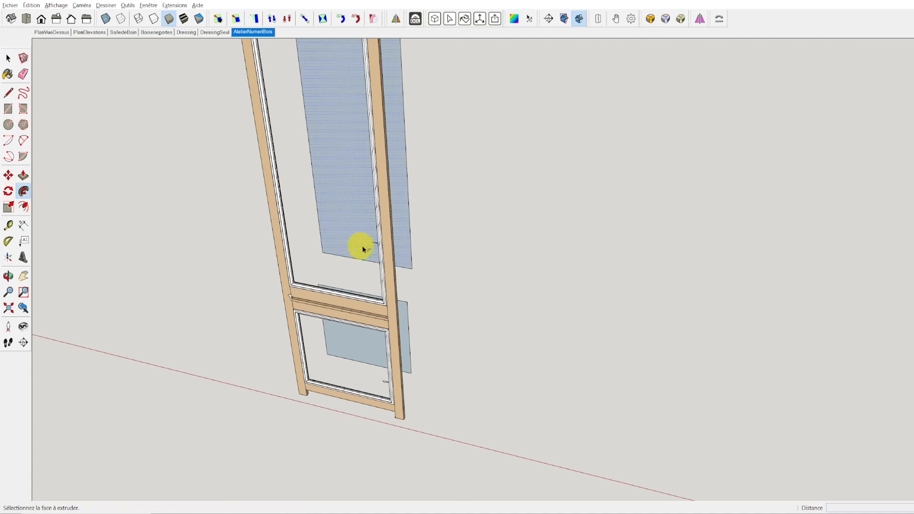
pyautogui.scroll(5, 373, 243)
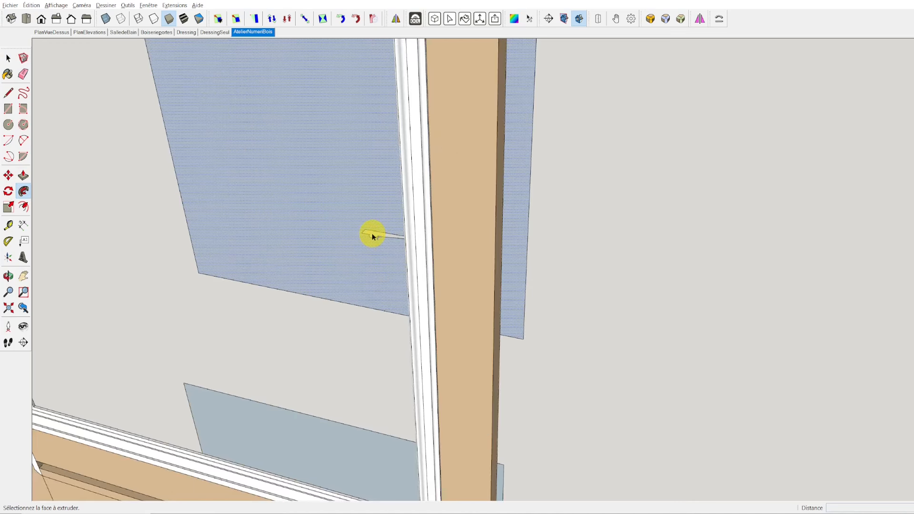
pyautogui.click(372, 234)
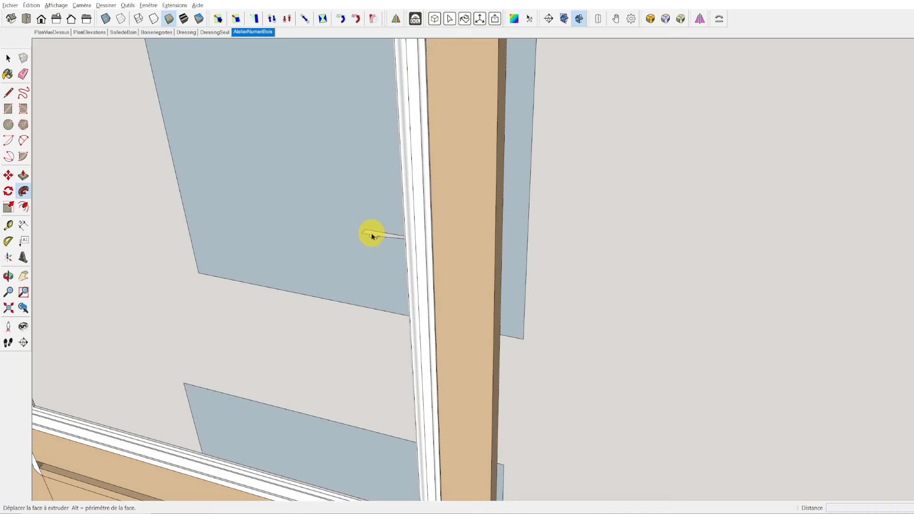
# Step: Explode the panel profile components in the upper and lower openings
pyautogui.rightClick(373, 236)
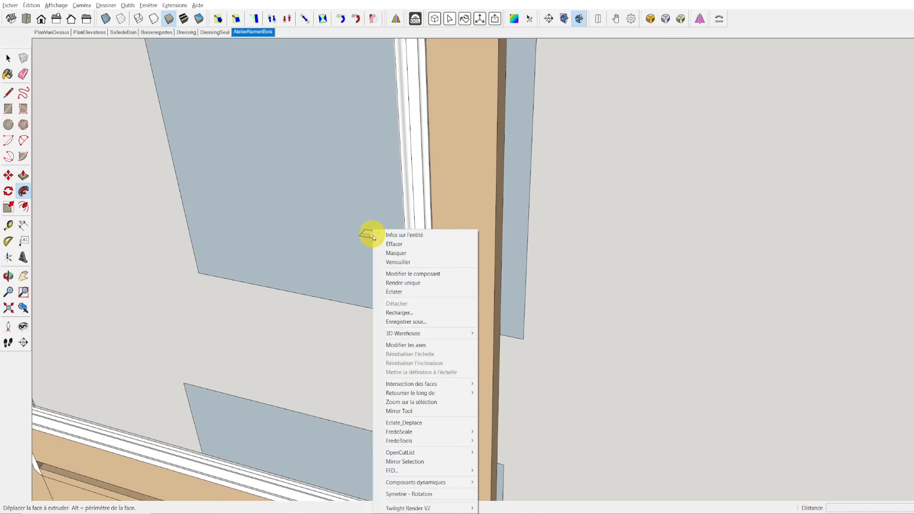
pyautogui.click(389, 279)
pyautogui.scroll(5, 393, 410)
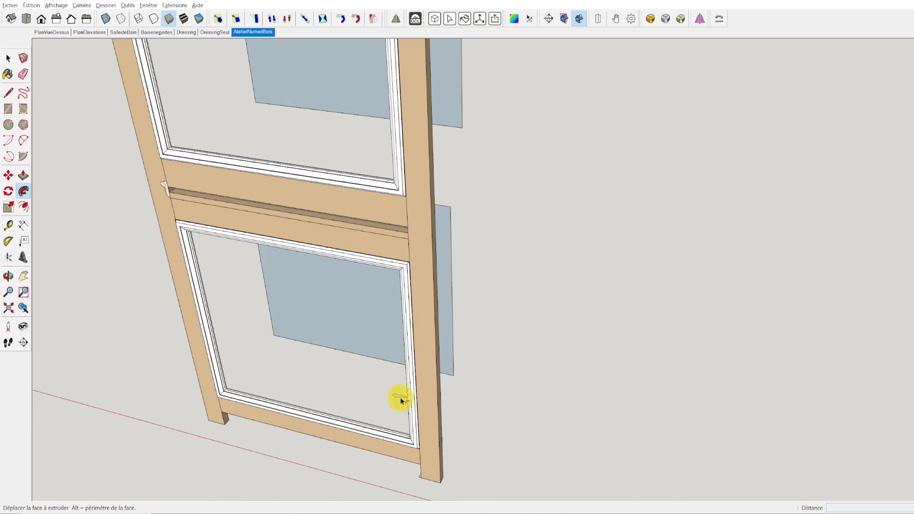
pyautogui.rightClick(399, 399)
pyautogui.click(414, 171)
# Step: Sweep the exploded upper panel profile around the edges of the large blue rectangle with Follow Me
pyautogui.scroll(3, 283, 115)
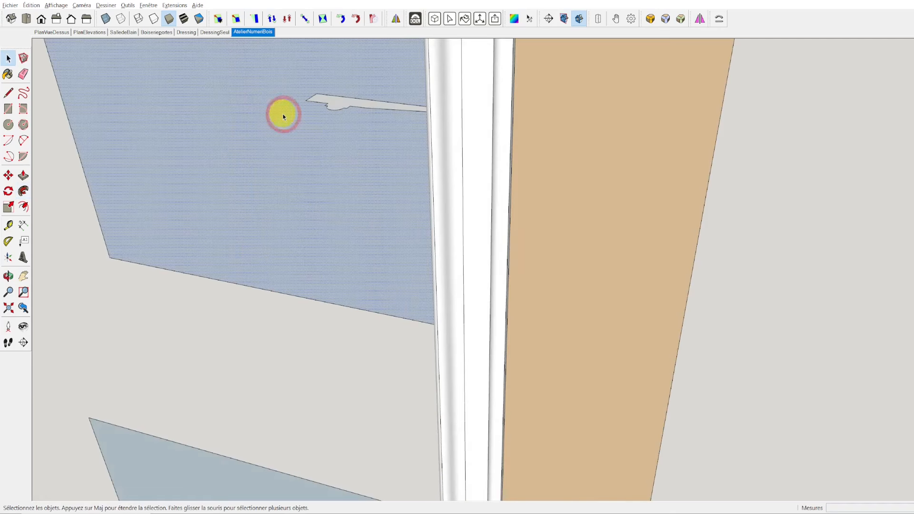
pyautogui.click(23, 191)
pyautogui.scroll(-6, 299, 216)
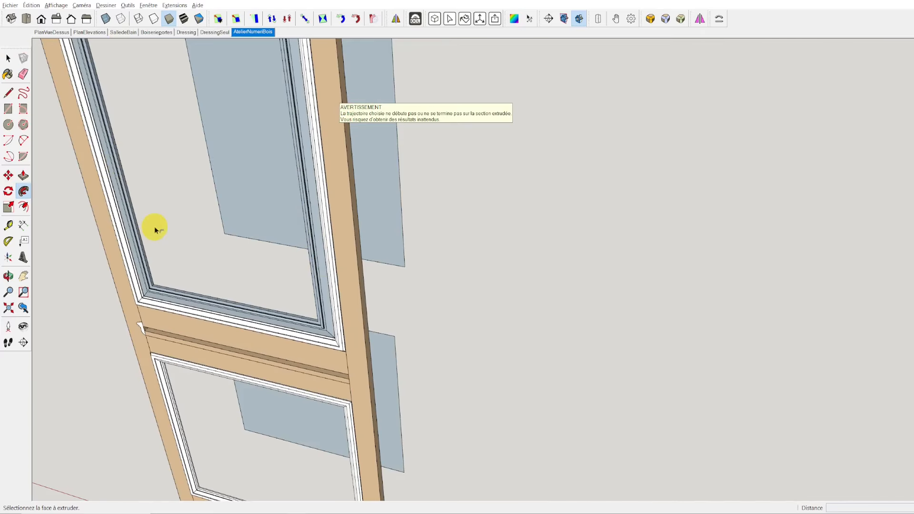
# Step: Push/Pull the inner side face of the swept upper panel 699 mm across the opening to fill the panel's centre
pyautogui.moveTo(156, 228); pyautogui.dragTo(131, 261, button='middle')
pyautogui.scroll(4, 143, 251)
pyautogui.scroll(-2, 144, 251)
pyautogui.moveTo(227, 269)
pyautogui.mouseDown(button='middle')
pyautogui.moveTo(392, 177)
pyautogui.moveTo(275, 132)
pyautogui.moveTo(311, 167)
pyautogui.moveTo(217, 197)
pyautogui.moveTo(181, 198)
pyautogui.mouseUp(button='middle')
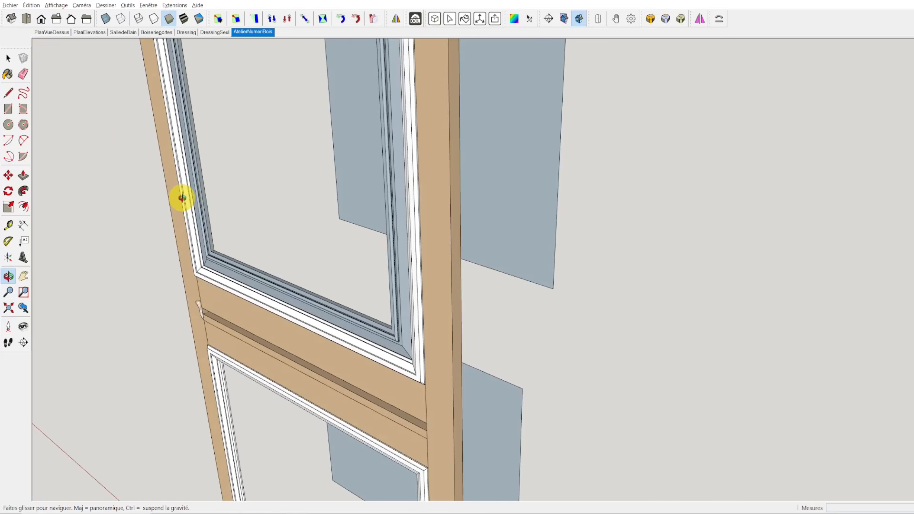
pyautogui.press('p')
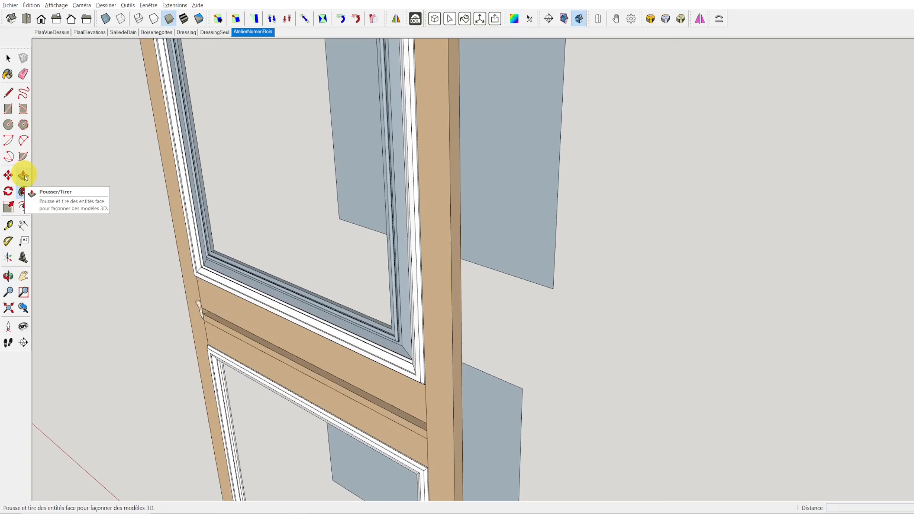
pyautogui.scroll(5, 167, 200)
pyautogui.scroll(-2, 167, 200)
pyautogui.click(168, 200)
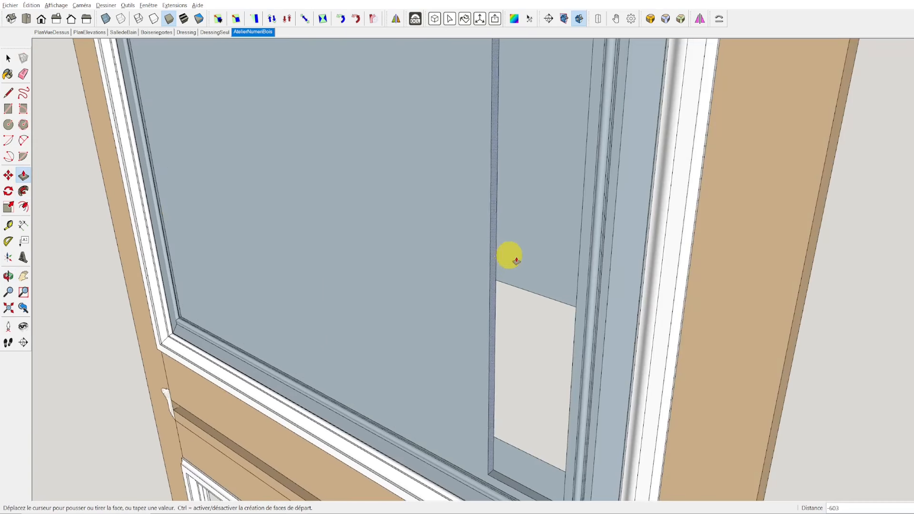
pyautogui.click(579, 270)
pyautogui.scroll(-2, 560, 269)
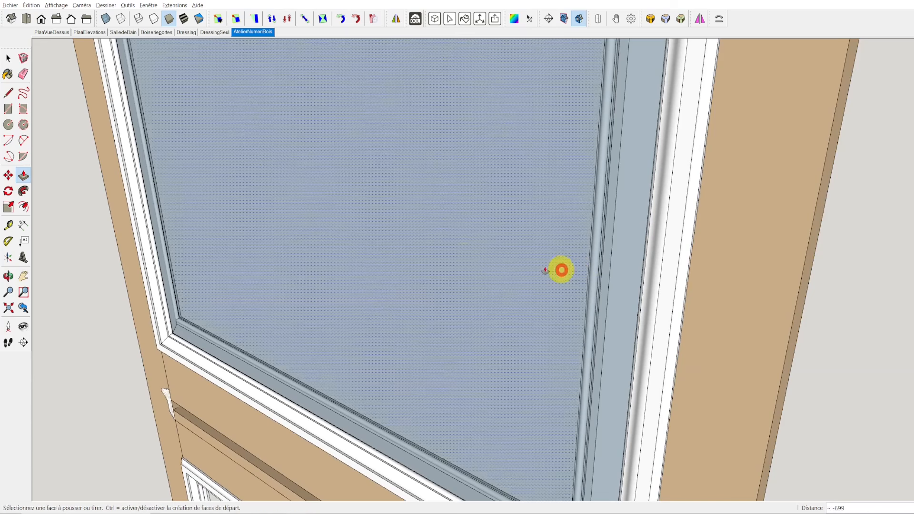
# Step: Select all the connected geometry of the upper panel and reverse its faces
pyautogui.scroll(-3, 459, 257)
pyautogui.scroll(-2, 461, 263)
pyautogui.press('space')
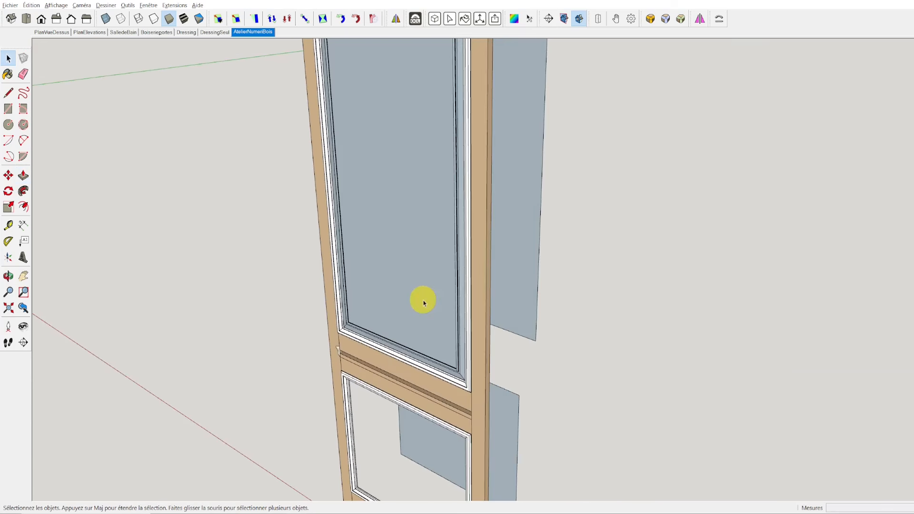
pyautogui.rightClick(412, 207)
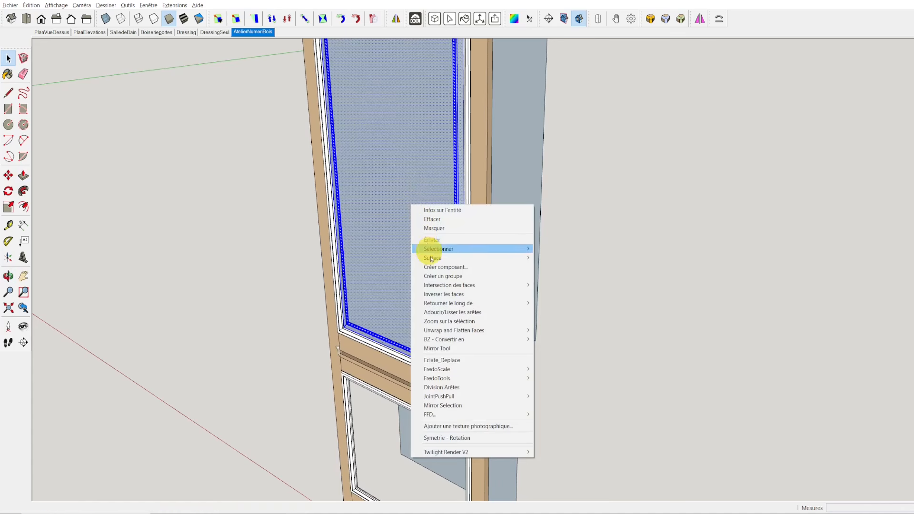
pyautogui.click(436, 295)
# Step: Sweep the lower panel profile around the lower blue rectangle with Follow Me and push its inner side face across to fill the centre
pyautogui.scroll(-2, 437, 305)
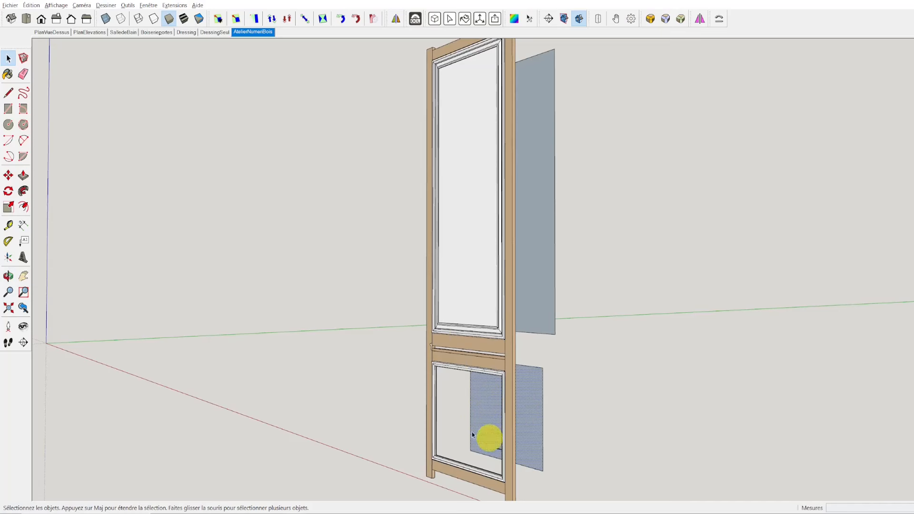
pyautogui.press('f')
pyautogui.scroll(5, 495, 438)
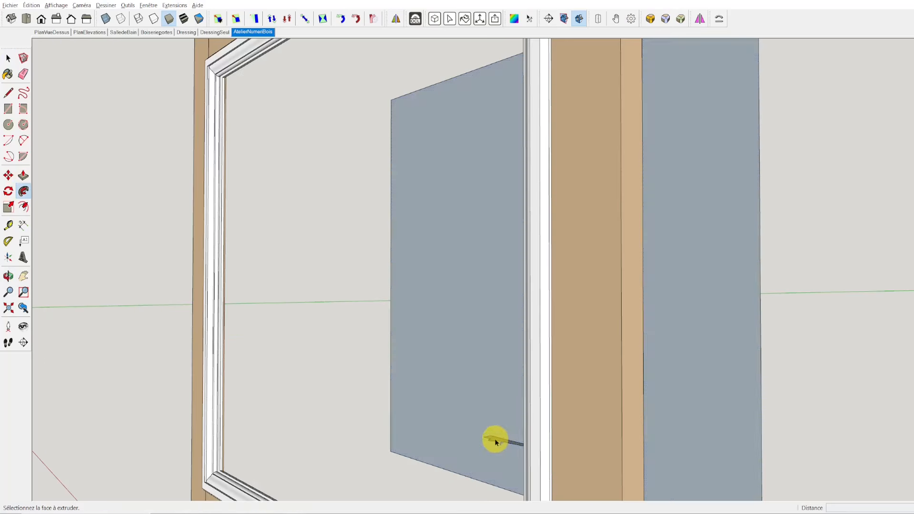
pyautogui.moveTo(495, 438); pyautogui.dragTo(210, 289)
pyautogui.click(24, 175)
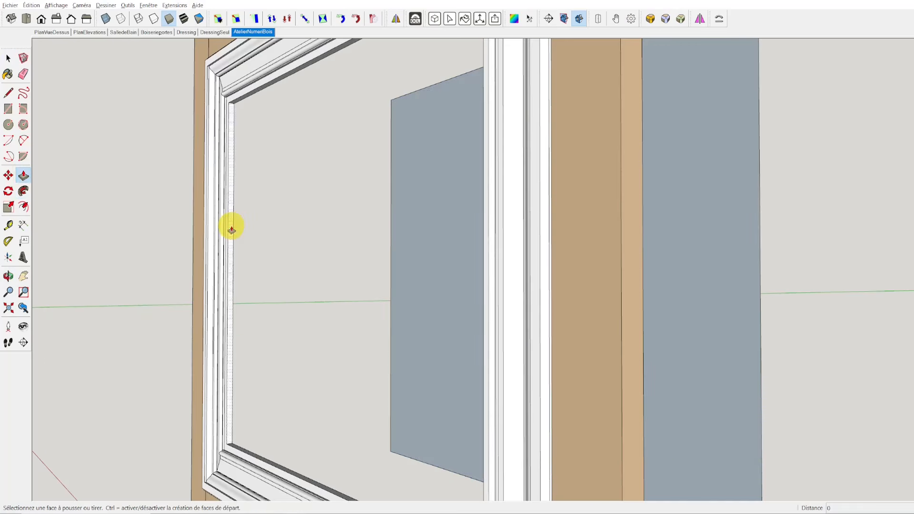
pyautogui.scroll(-3, 290, 249)
# Step: Turn all the connected geometry of the lower panel into a component named PanneauBas
pyautogui.tripleClick(371, 261)
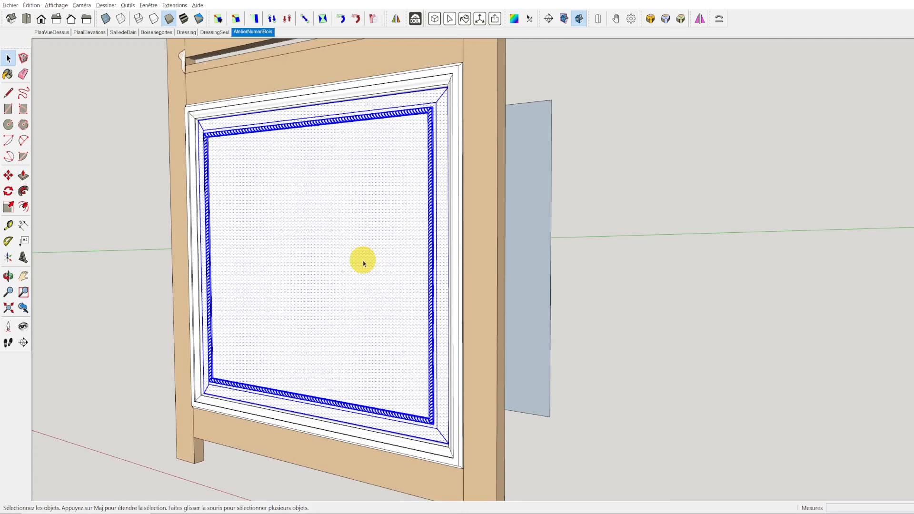
pyautogui.rightClick(364, 263)
pyautogui.click(389, 320)
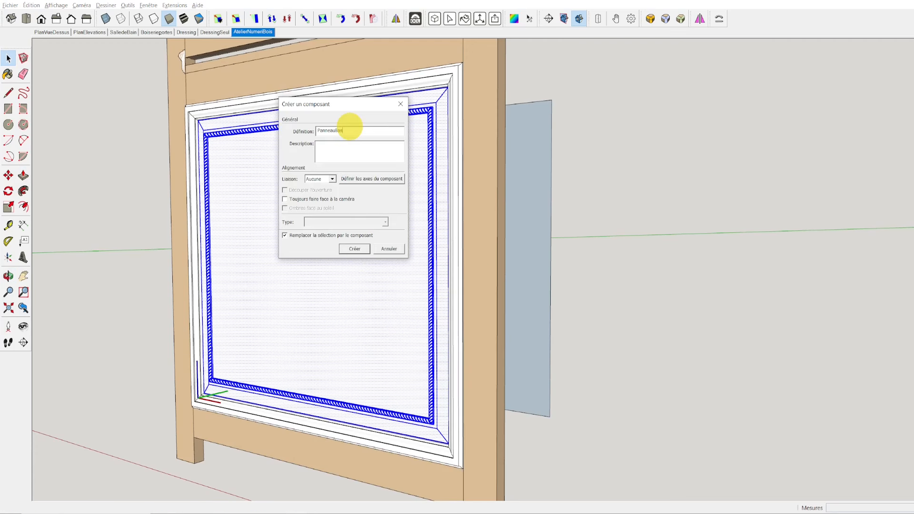
pyautogui.write('PanneauBas')
pyautogui.press('Return')
# Step: Select all the connected geometry of the upper panel and turn it into a component
pyautogui.scroll(-5, 336, 133)
pyautogui.click(317, 54)
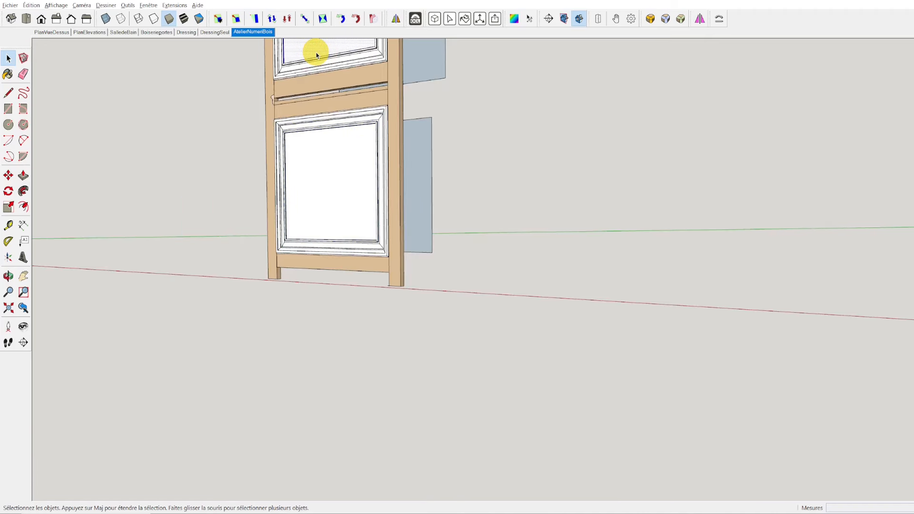
pyautogui.tripleClick(316, 55)
pyautogui.rightClick(316, 52)
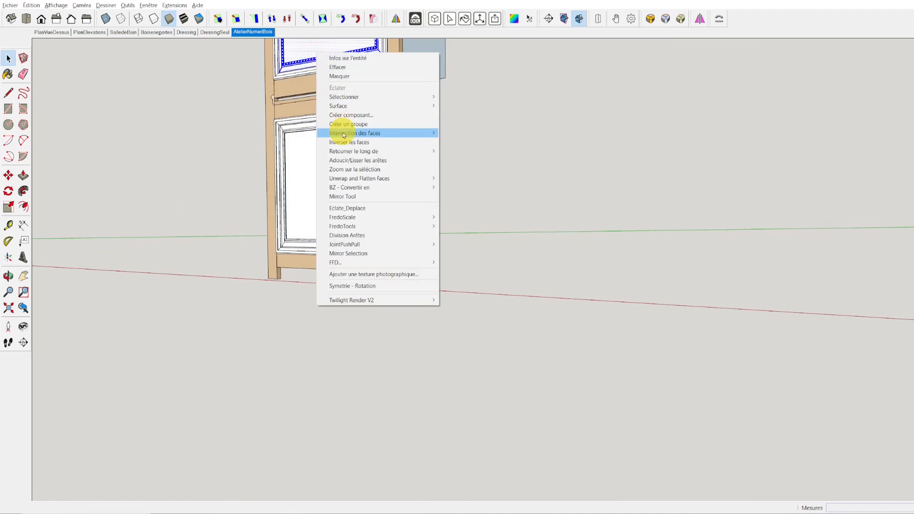
pyautogui.click(344, 115)
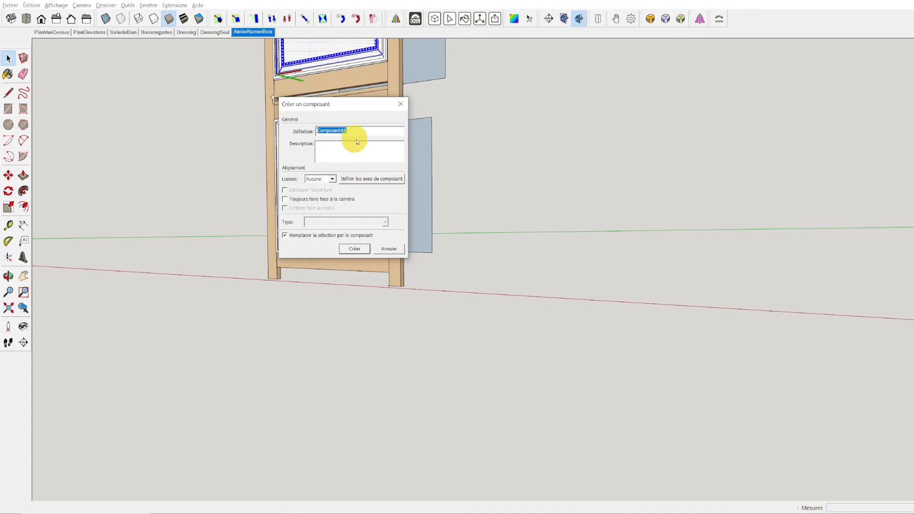
pyautogui.press('Return')
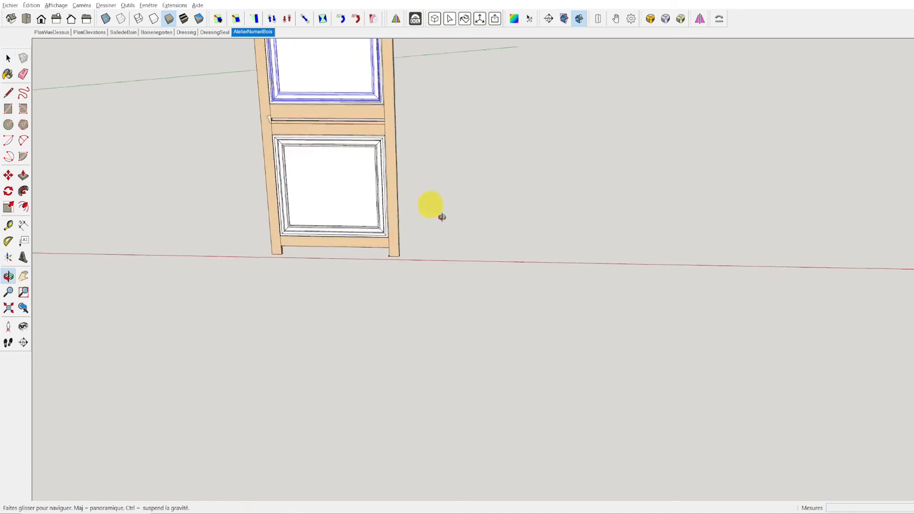
# Step: Select the moulding profile on the left stile together with its path line along the middle rail, and explode the selection
pyautogui.scroll(5, 306, 173)
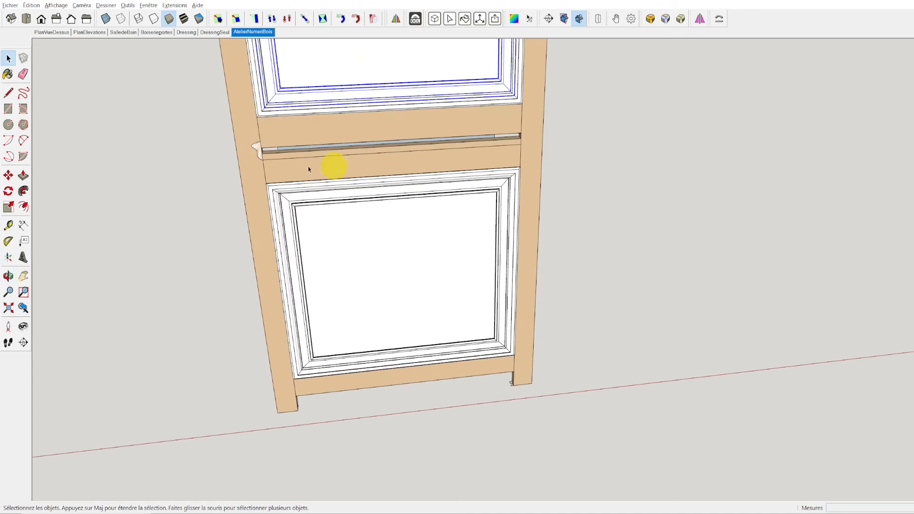
pyautogui.scroll(10, 257, 152)
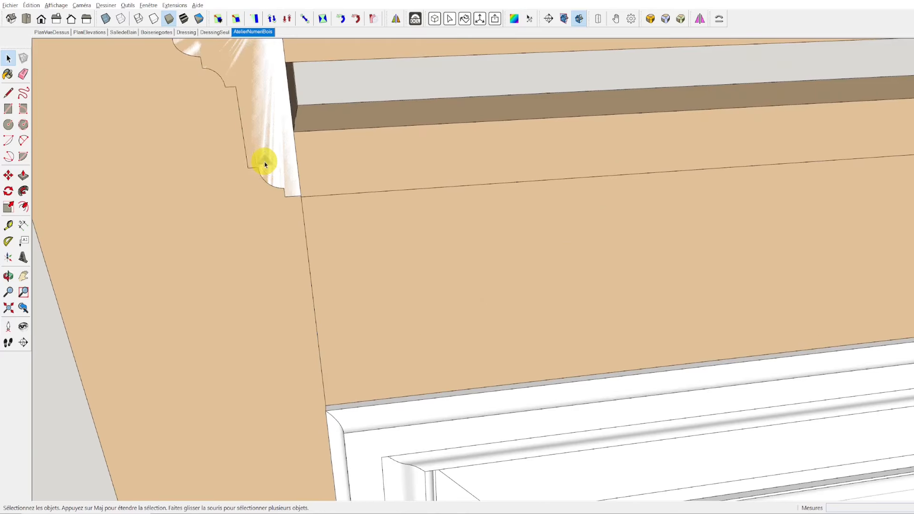
pyautogui.moveTo(261, 159); pyautogui.dragTo(328, 253, button='middle')
pyautogui.scroll(4, 332, 255)
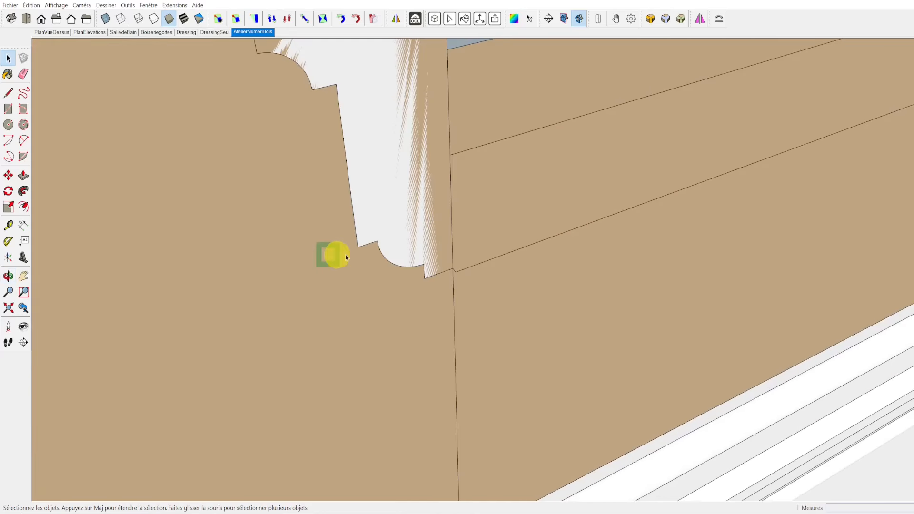
pyautogui.click(472, 271)
pyautogui.moveTo(455, 272); pyautogui.dragTo(411, 190, button='middle')
pyautogui.rightClick(412, 191)
pyautogui.click(407, 253)
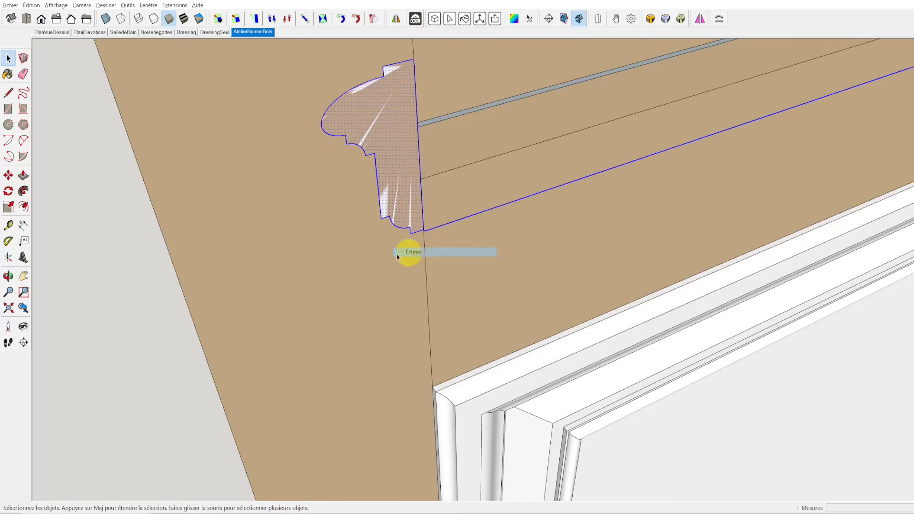
pyautogui.moveTo(438, 224); pyautogui.dragTo(587, 82, button='middle')
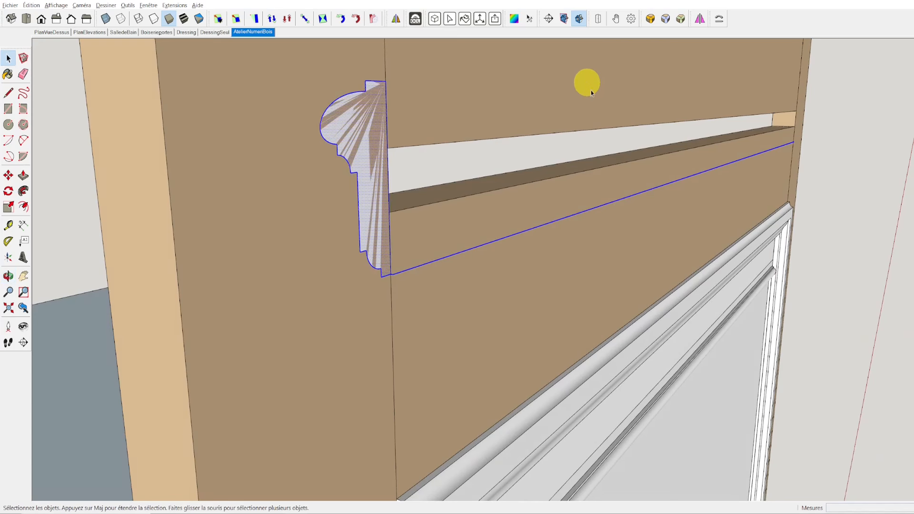
# Step: Select the path line along the middle rail together with its short return edges at both ends
pyautogui.scroll(3, 393, 273)
pyautogui.moveTo(393, 273); pyautogui.dragTo(404, 281, button='middle')
pyautogui.click(405, 279)
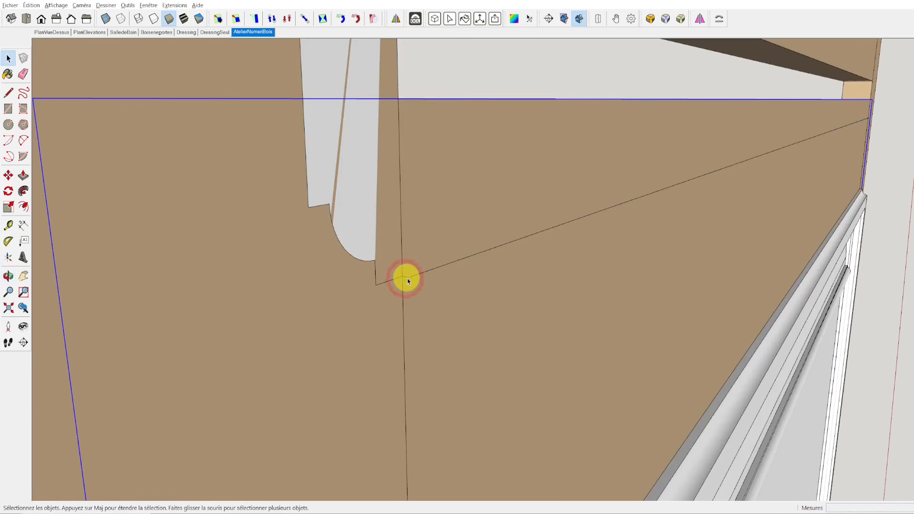
pyautogui.click(407, 277)
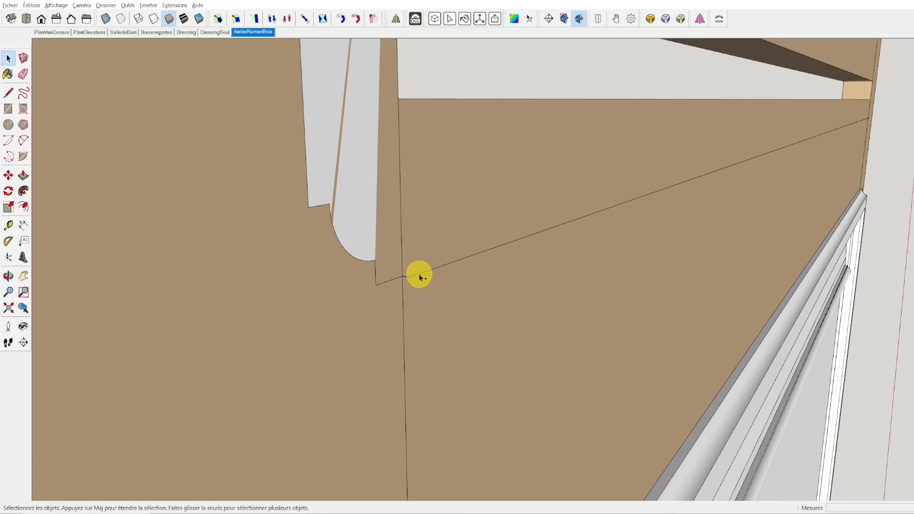
pyautogui.click(421, 276)
pyautogui.moveTo(436, 271); pyautogui.dragTo(802, 200, button='middle')
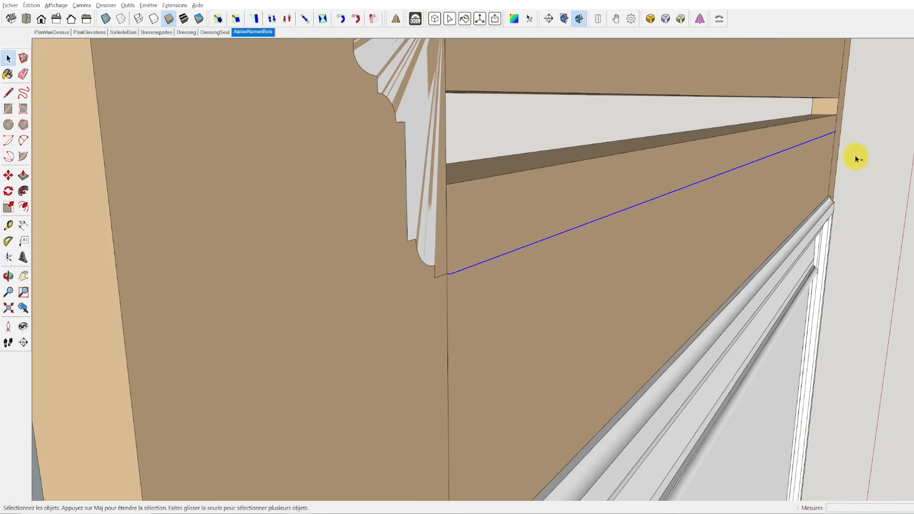
pyautogui.scroll(8, 834, 131)
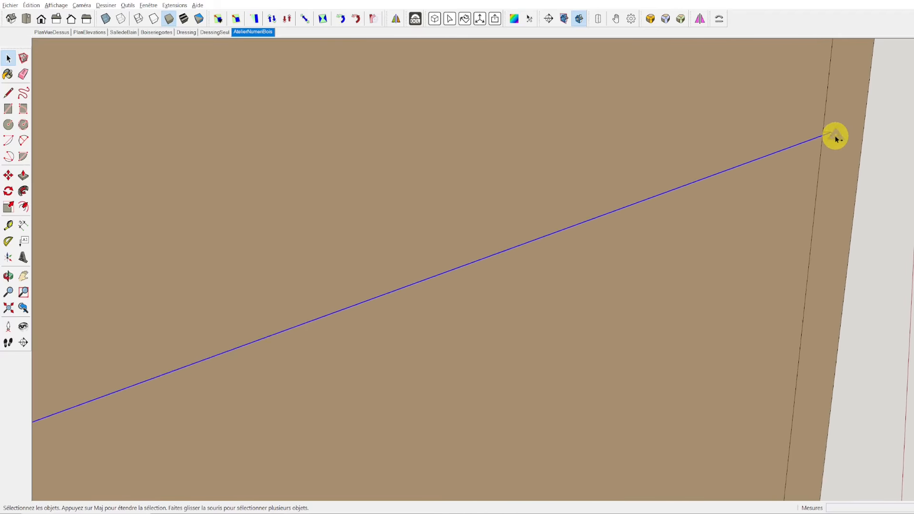
pyautogui.scroll(5, 833, 135)
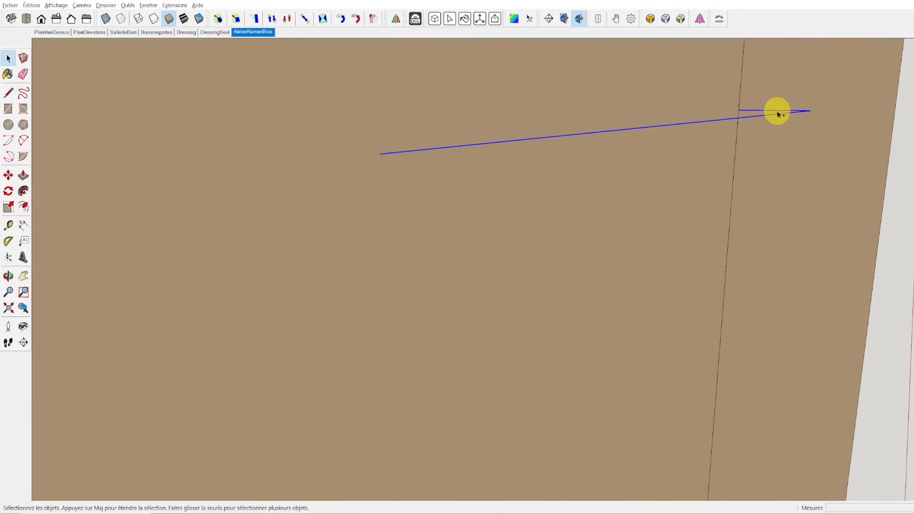
pyautogui.moveTo(672, 135); pyautogui.dragTo(594, 195, button='middle')
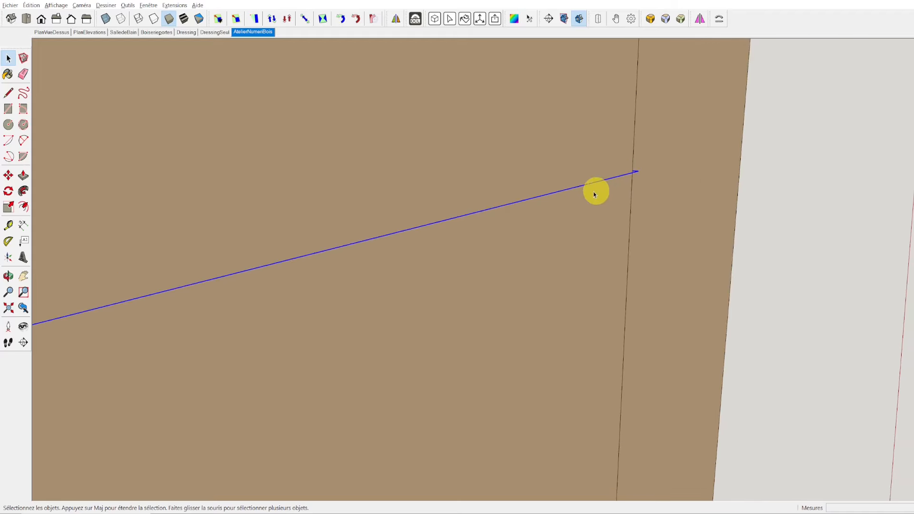
pyautogui.scroll(-7, 595, 195)
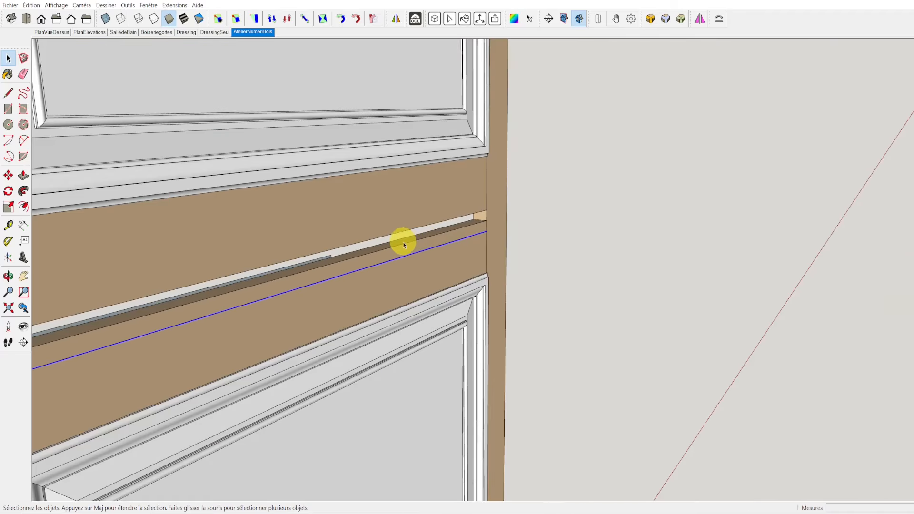
pyautogui.scroll(-2, 404, 245)
pyautogui.scroll(-3, 365, 235)
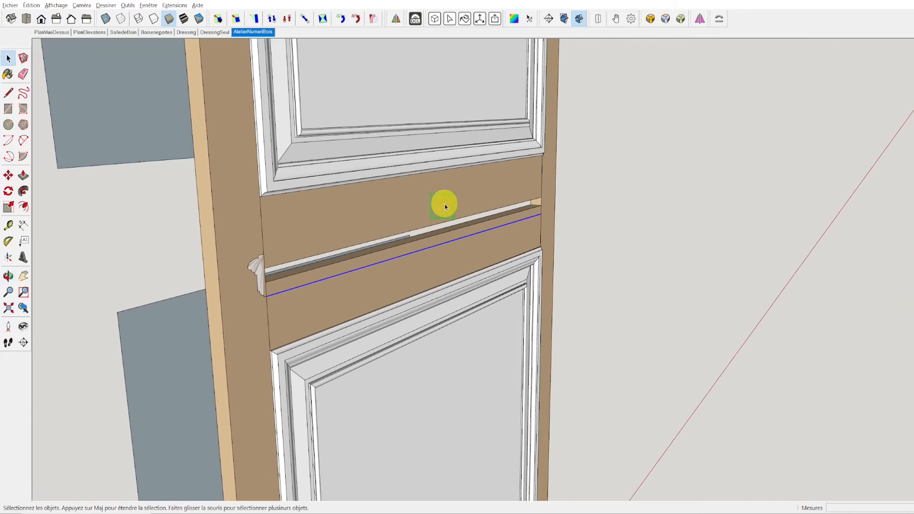
# Step: Sweep the moulding profile along the selected middle-rail path with Follow Me
pyautogui.click(23, 191)
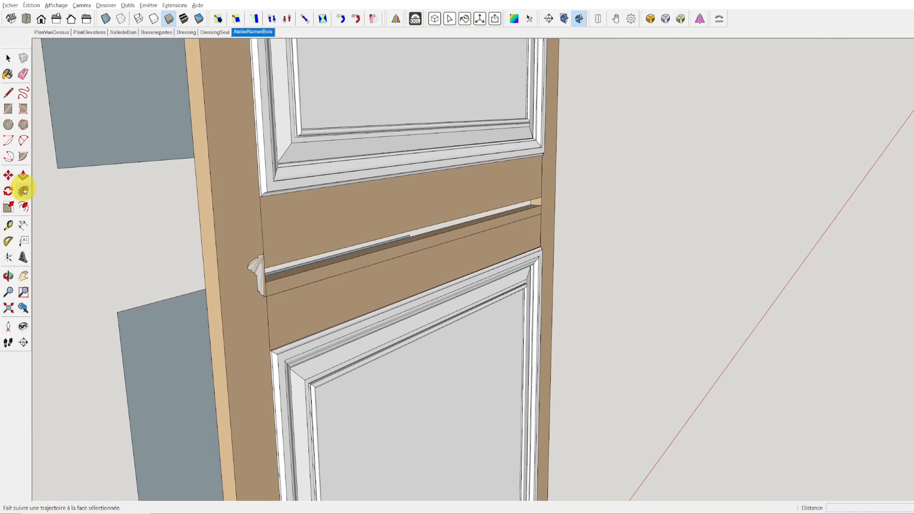
pyautogui.click(259, 274)
pyautogui.moveTo(208, 209); pyautogui.dragTo(265, 286, button='middle')
pyautogui.scroll(6, 302, 327)
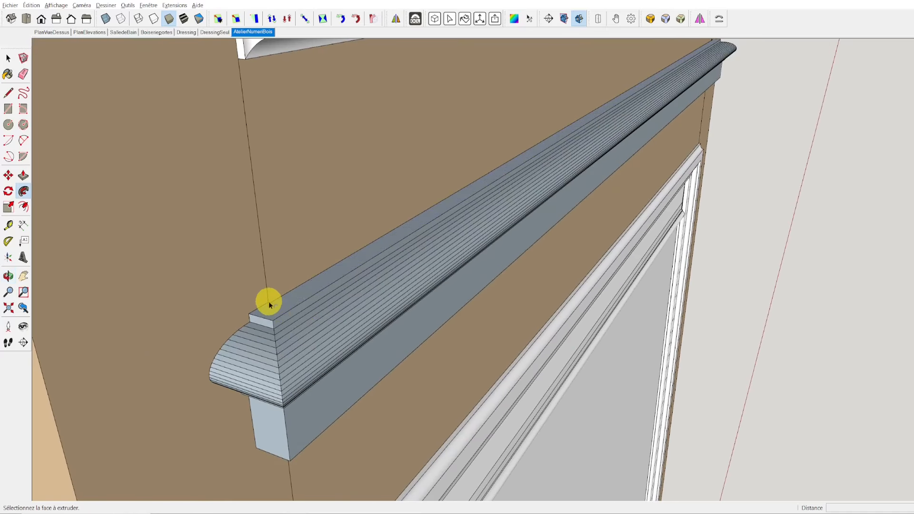
pyautogui.moveTo(269, 304); pyautogui.dragTo(302, 255, button='middle')
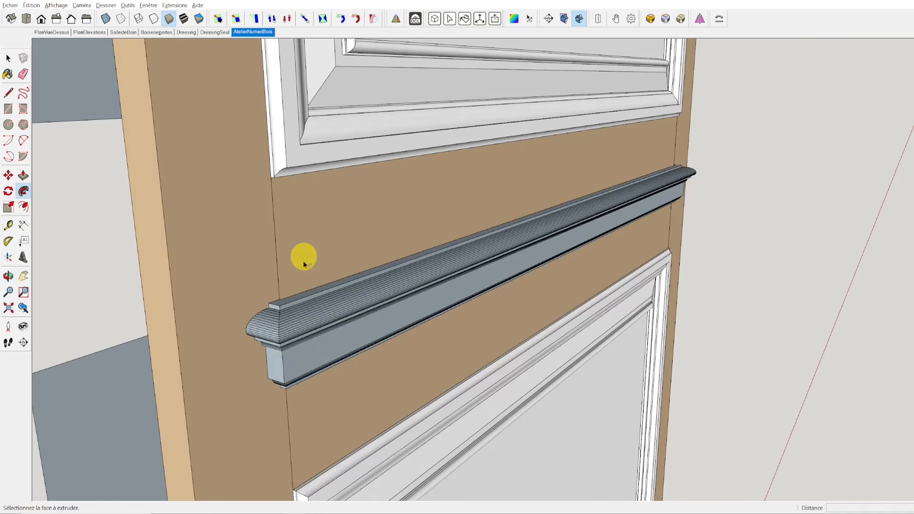
# Step: Select all the connected geometry of the middle-rail moulding and reverse its faces
pyautogui.press('space')
pyautogui.tripleClick(362, 333)
pyautogui.rightClick(362, 333)
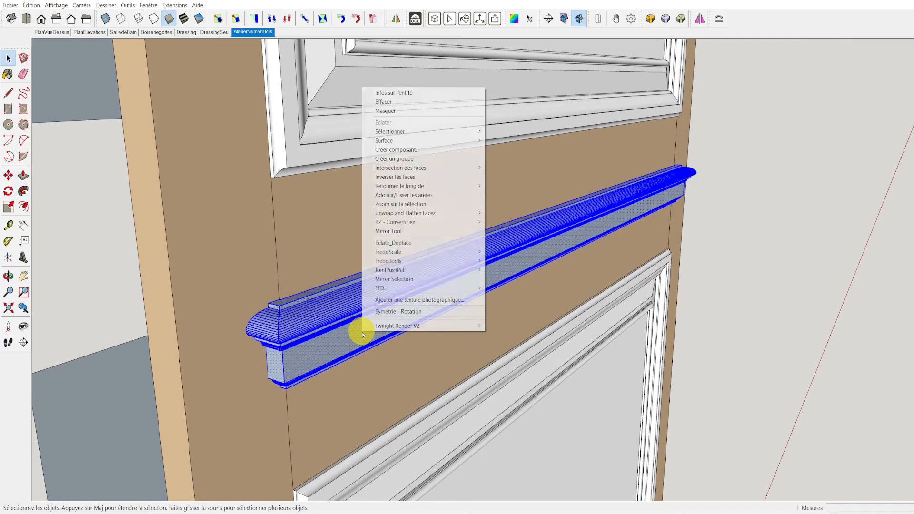
pyautogui.click(391, 177)
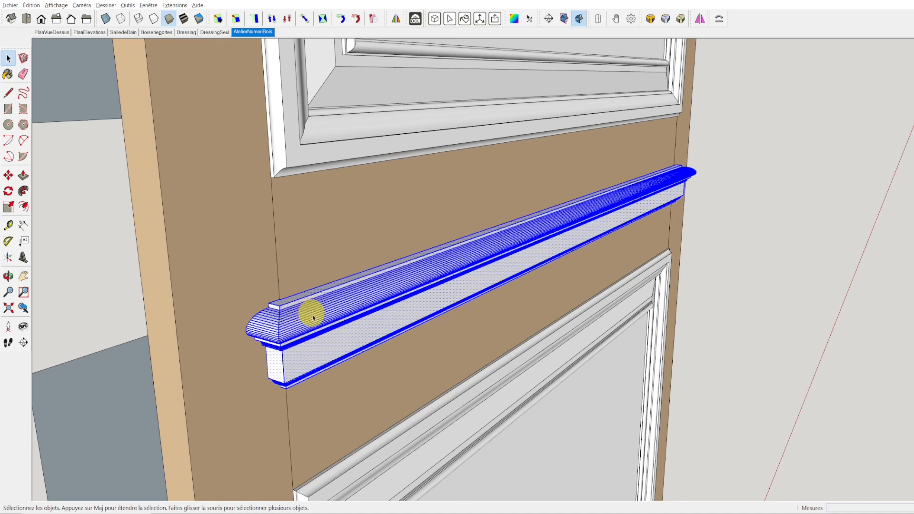
# Step: Soften and smooth the middle-rail moulding's edges with a 20-degree angle between normals
pyautogui.scroll(4, 315, 324)
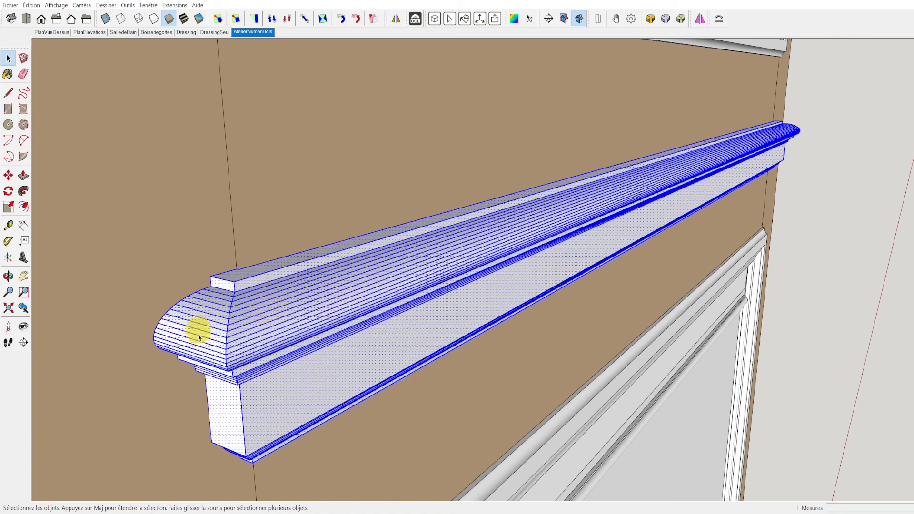
pyautogui.rightClick(310, 316)
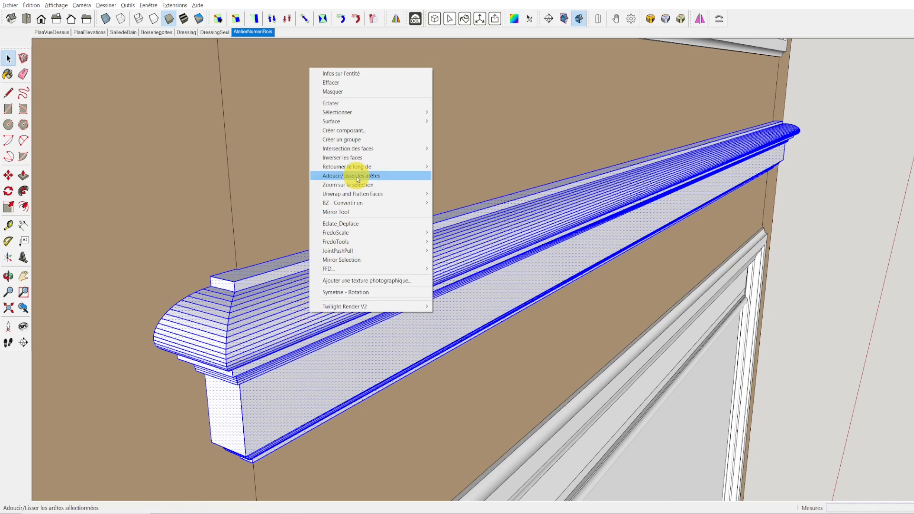
pyautogui.click(350, 176)
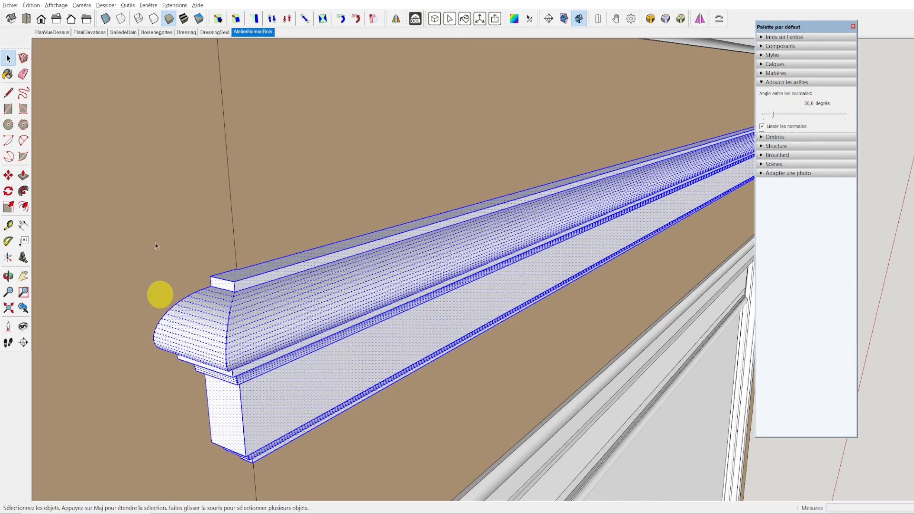
pyautogui.click(152, 194)
pyautogui.moveTo(401, 318); pyautogui.dragTo(361, 277, button='middle')
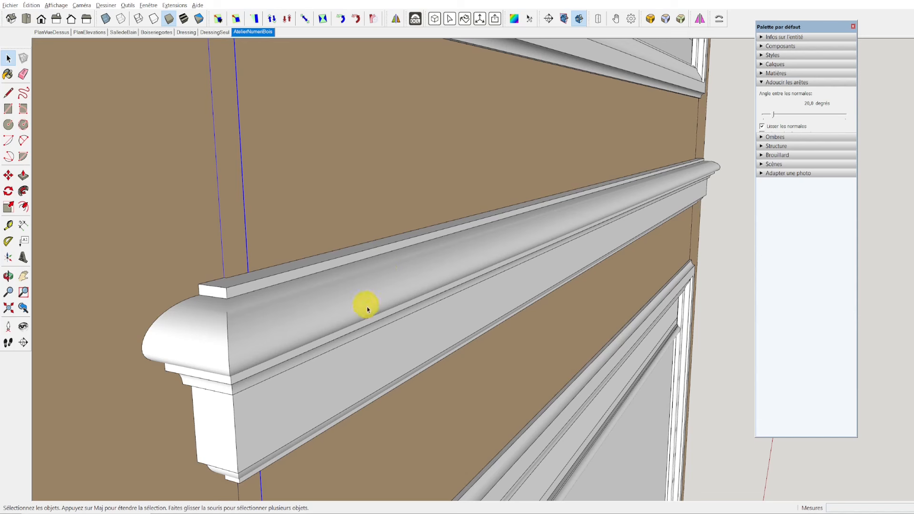
# Step: Turn all the connected geometry of the middle-rail moulding into a component, keeping the default definition name
pyautogui.tripleClick(336, 301)
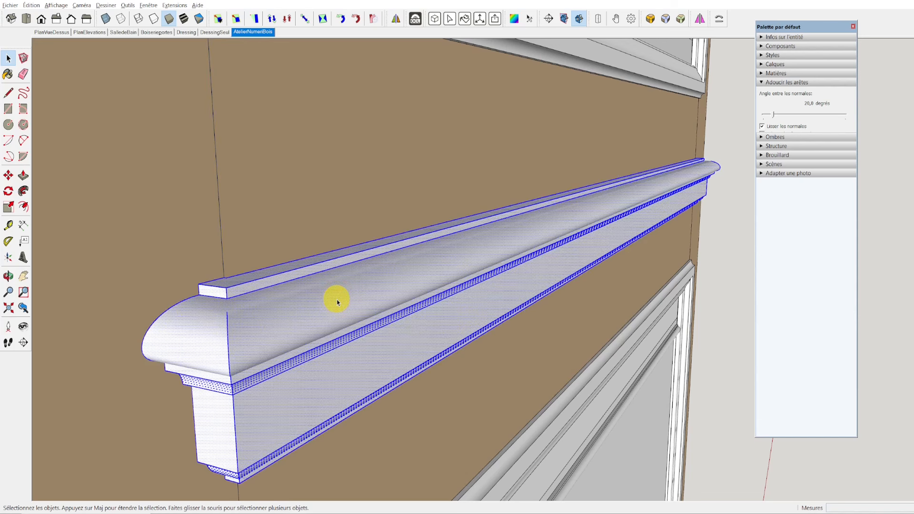
pyautogui.rightClick(337, 301)
pyautogui.click(367, 117)
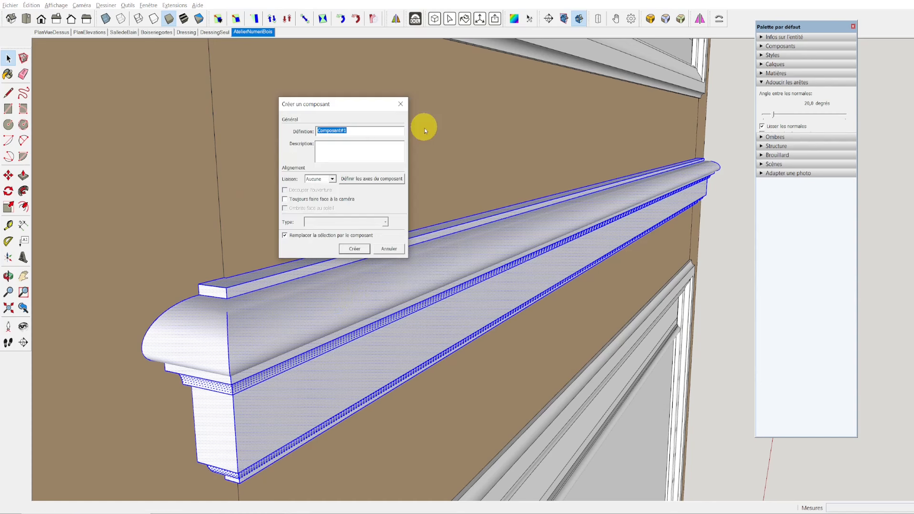
pyautogui.click(354, 247)
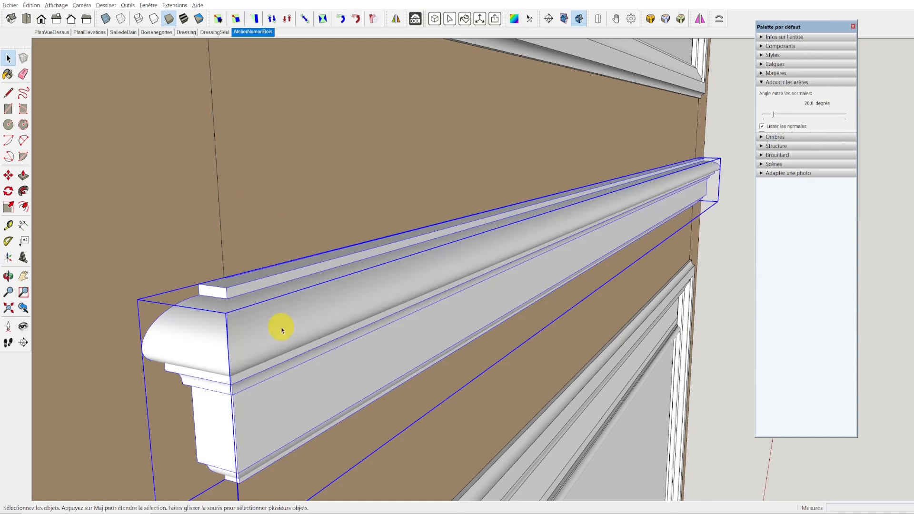
# Step: Open the middle-rail moulding component for editing and push/pull its long back face by 1, flush with the end returns
pyautogui.moveTo(279, 326); pyautogui.dragTo(198, 292, button='middle')
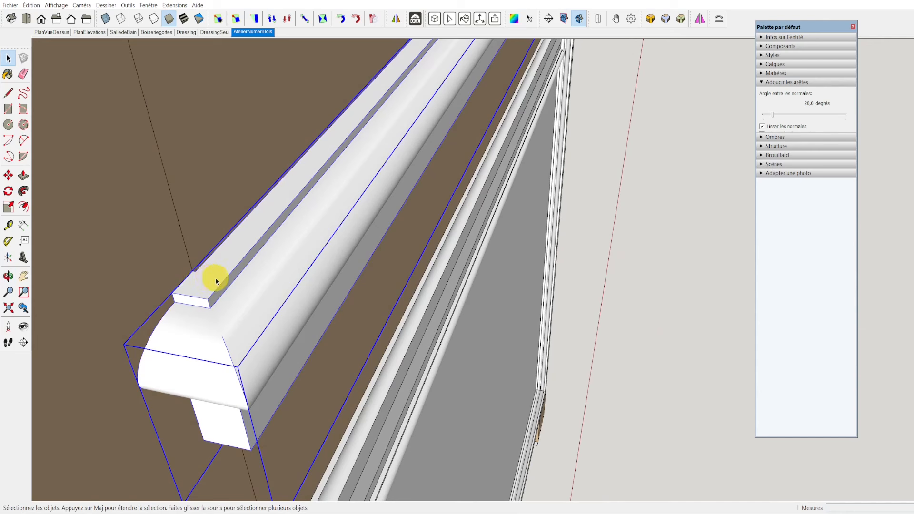
pyautogui.rightClick(246, 302)
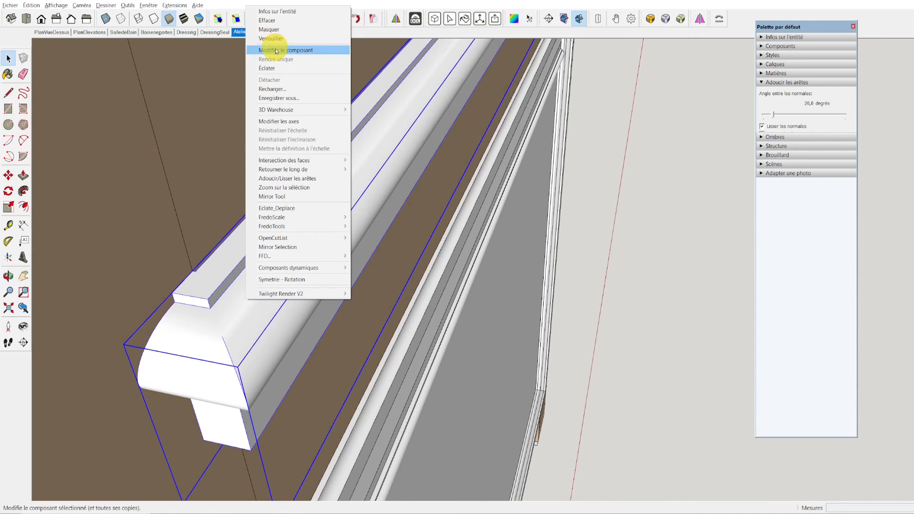
pyautogui.click(236, 327)
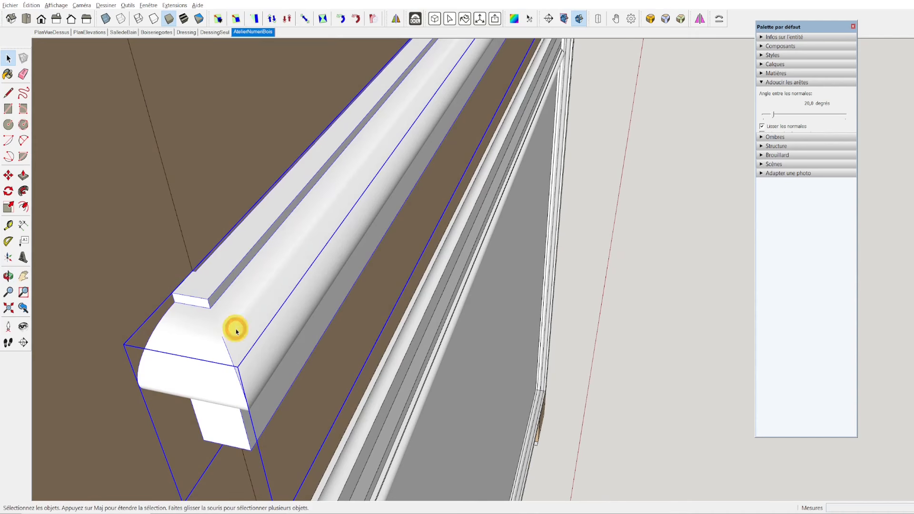
pyautogui.doubleClick(249, 303)
pyautogui.moveTo(121, 269); pyautogui.dragTo(276, 256, button='middle')
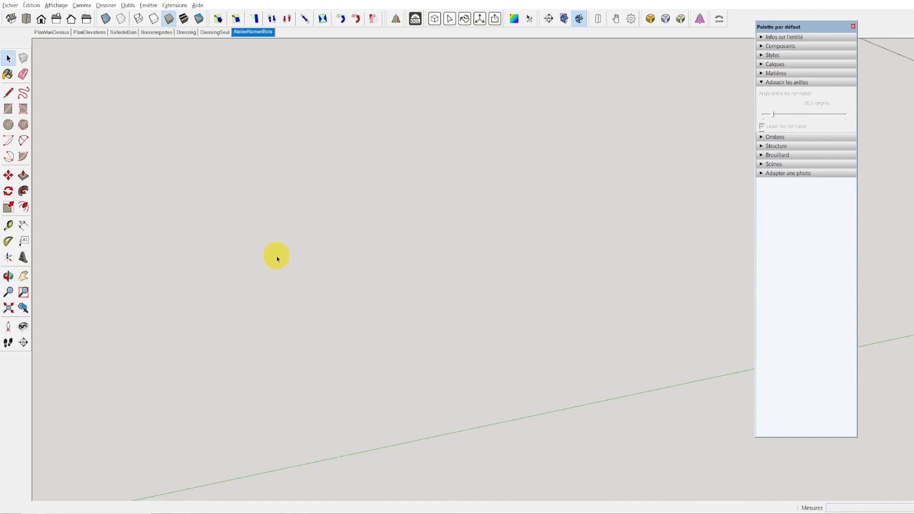
pyautogui.scroll(-2, 279, 258)
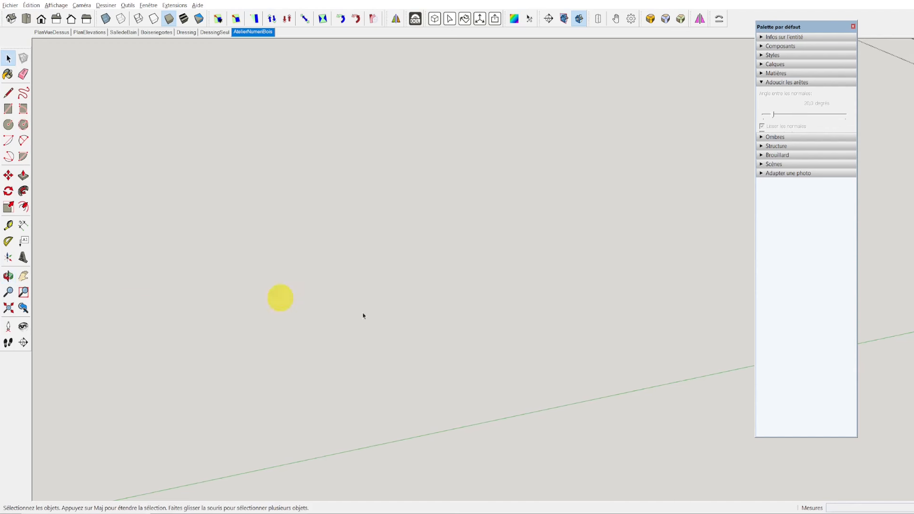
pyautogui.click(9, 308)
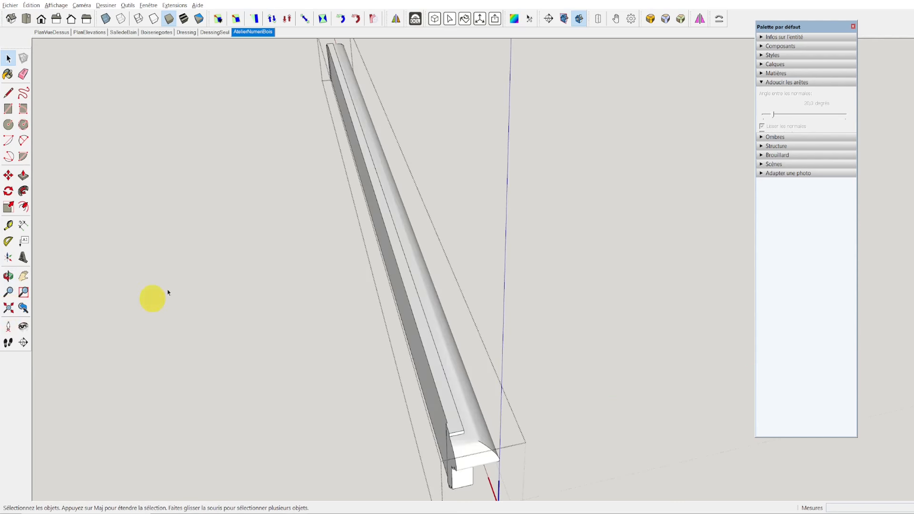
pyautogui.moveTo(351, 331); pyautogui.dragTo(414, 298, button='middle')
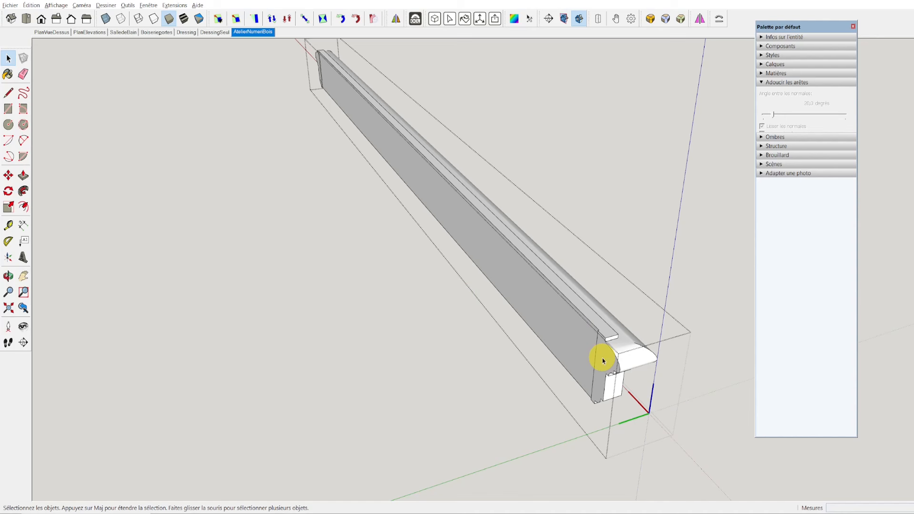
pyautogui.click(23, 175)
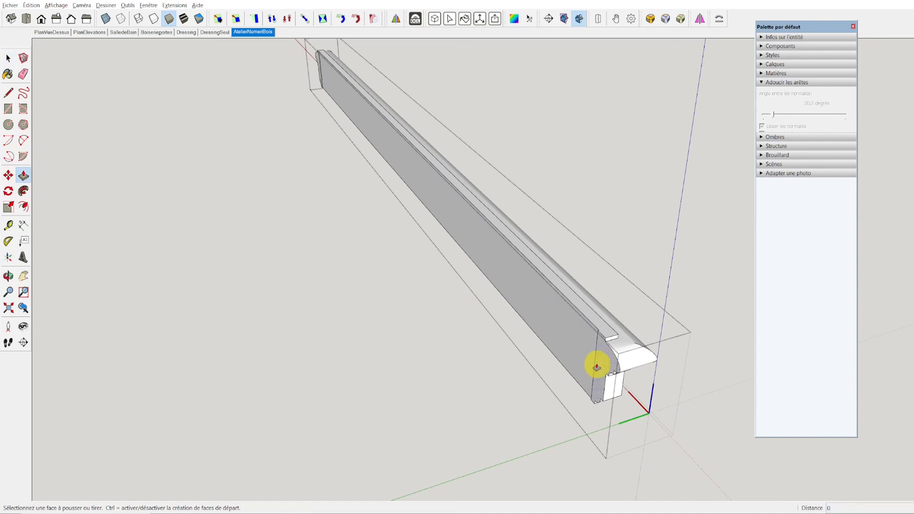
pyautogui.click(583, 351)
pyautogui.click(574, 378)
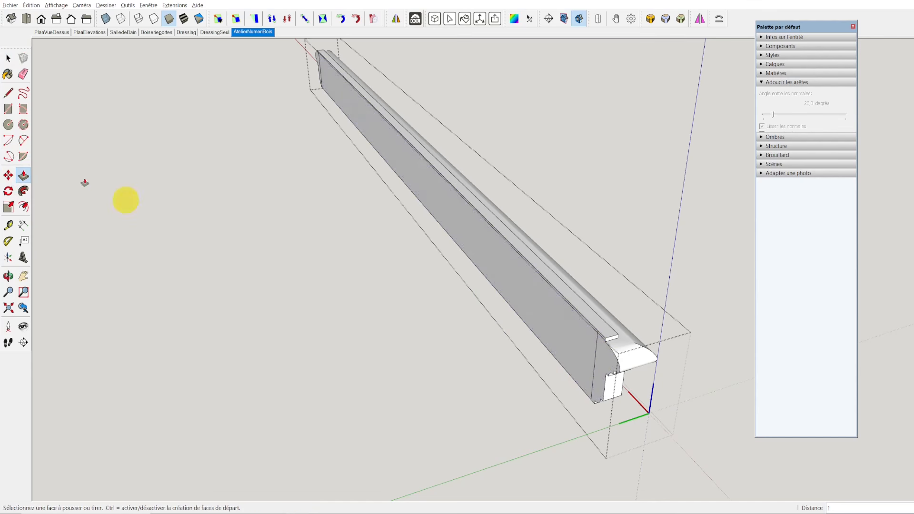
# Step: Erase the dividing edges at both ends of the moulding's back face and close the component
pyautogui.click(22, 75)
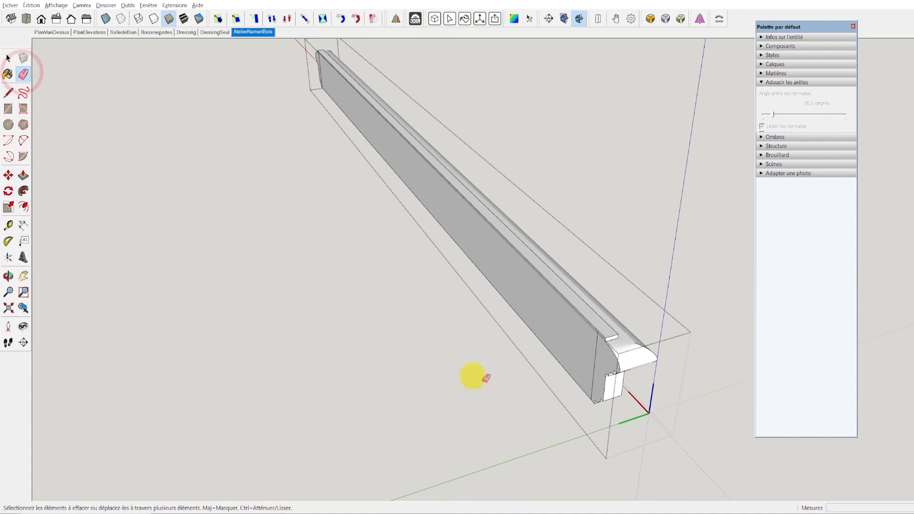
pyautogui.click(489, 309)
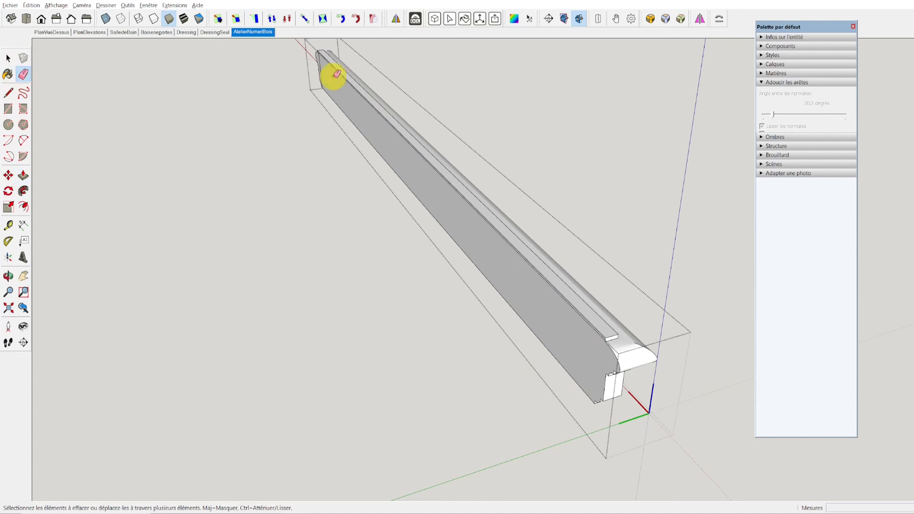
pyautogui.moveTo(325, 64)
pyautogui.mouseDown()
pyautogui.moveTo(341, 106)
pyautogui.moveTo(497, 285)
pyautogui.mouseUp()
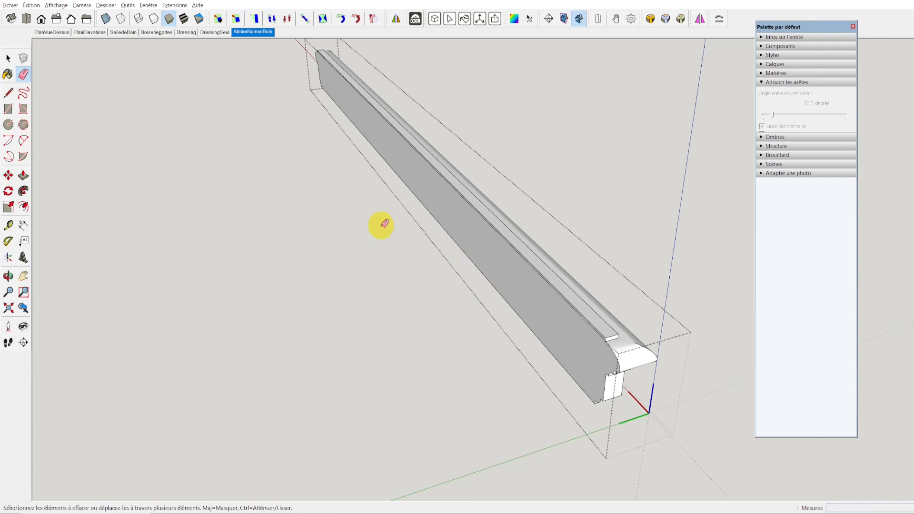
pyautogui.press('space')
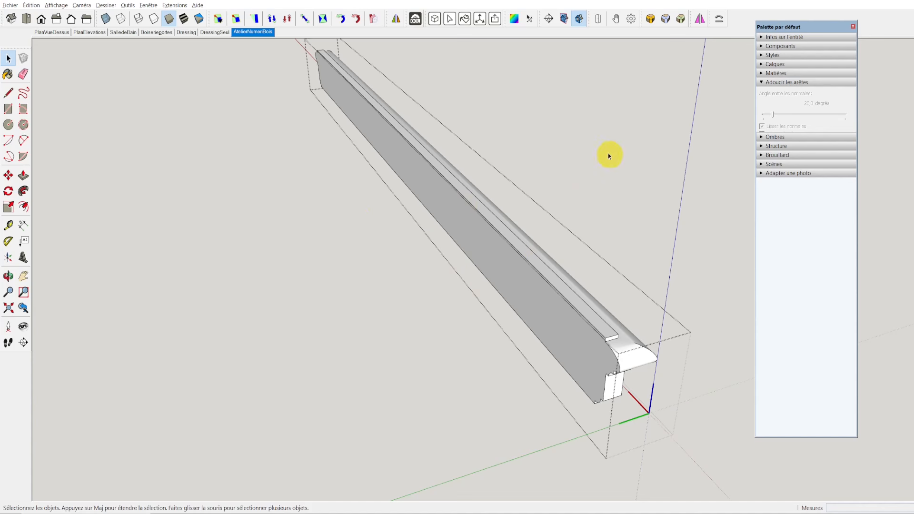
pyautogui.moveTo(583, 321); pyautogui.dragTo(436, 329, button='middle')
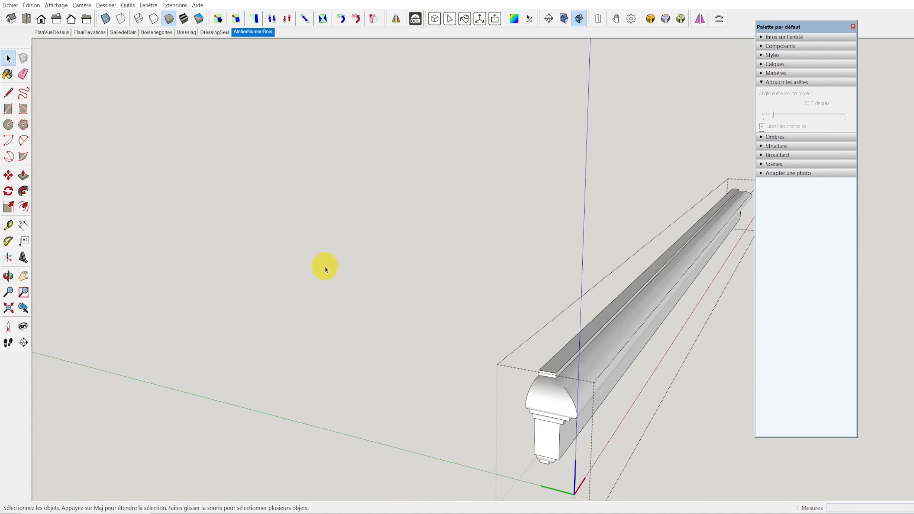
pyautogui.click(369, 291)
pyautogui.moveTo(520, 327); pyautogui.dragTo(452, 267, button='middle')
pyautogui.scroll(2, 428, 295)
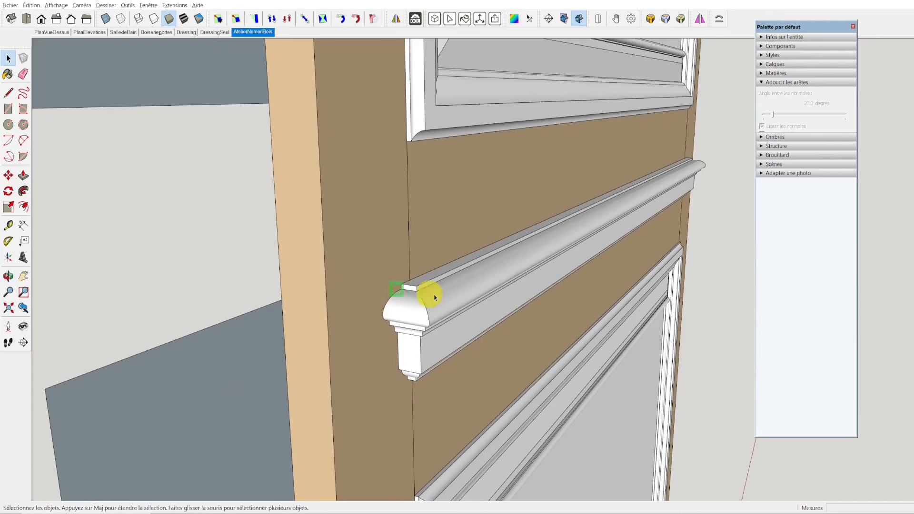
# Step: Open the middle-rail moulding component for editing and turn off hiding of the rest of the model
pyautogui.doubleClick(459, 308)
pyautogui.moveTo(458, 306); pyautogui.dragTo(649, 319, button='middle')
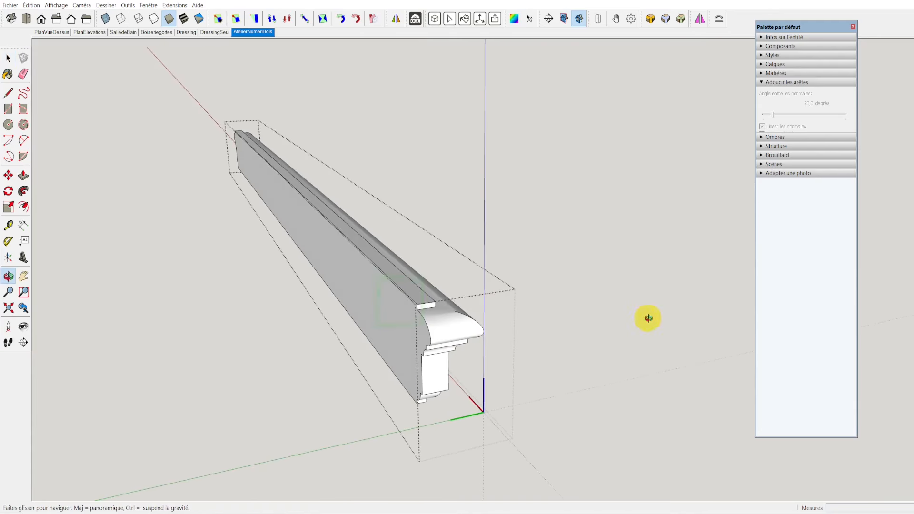
pyautogui.click(59, 7)
pyautogui.click(66, 115)
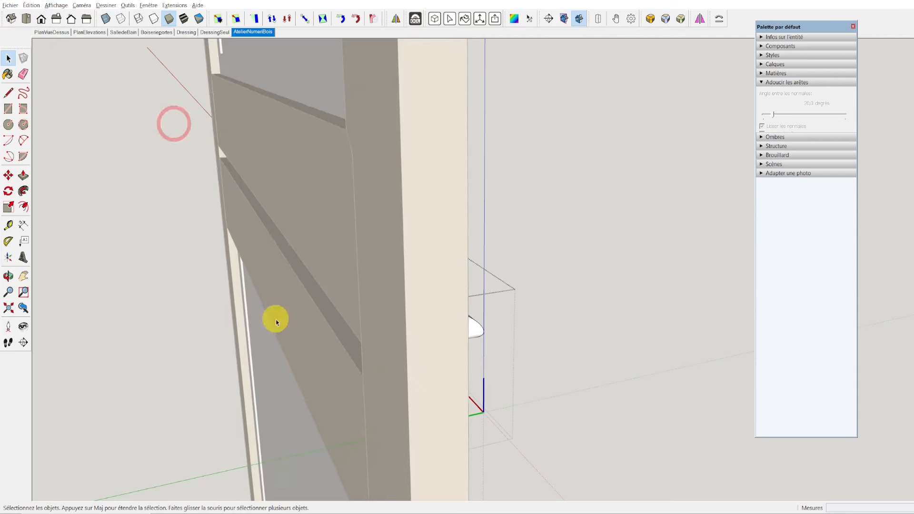
pyautogui.moveTo(273, 318); pyautogui.dragTo(409, 314, button='middle')
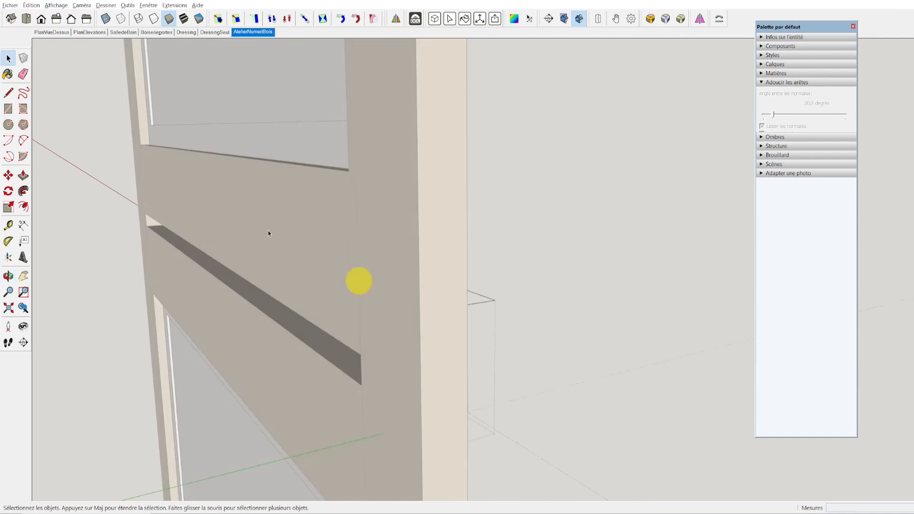
# Step: Hide the rest of the model during component editing, view the moulding's back face and close the component
pyautogui.click(53, 6)
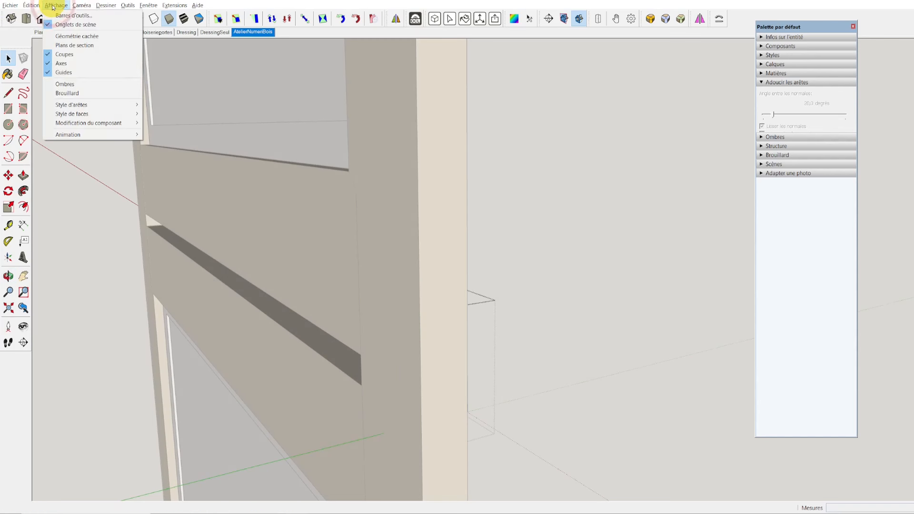
pyautogui.moveTo(63, 123)
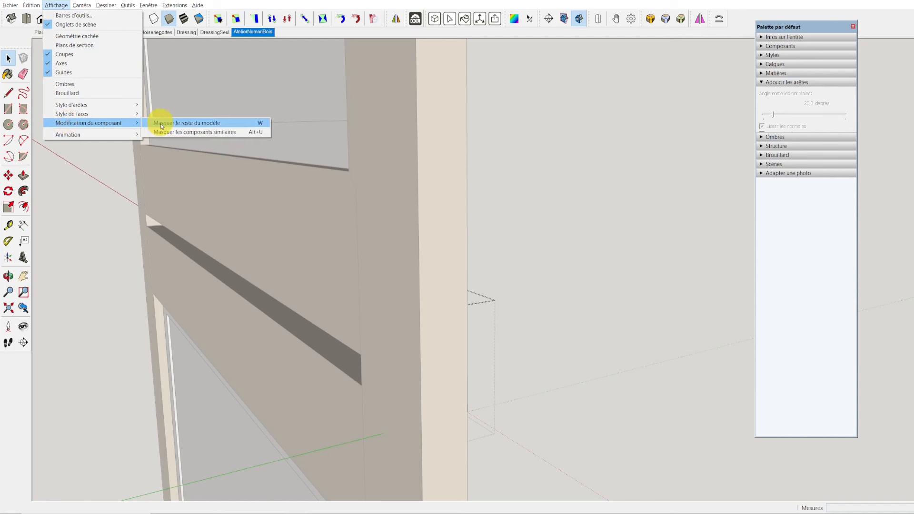
pyautogui.click(207, 123)
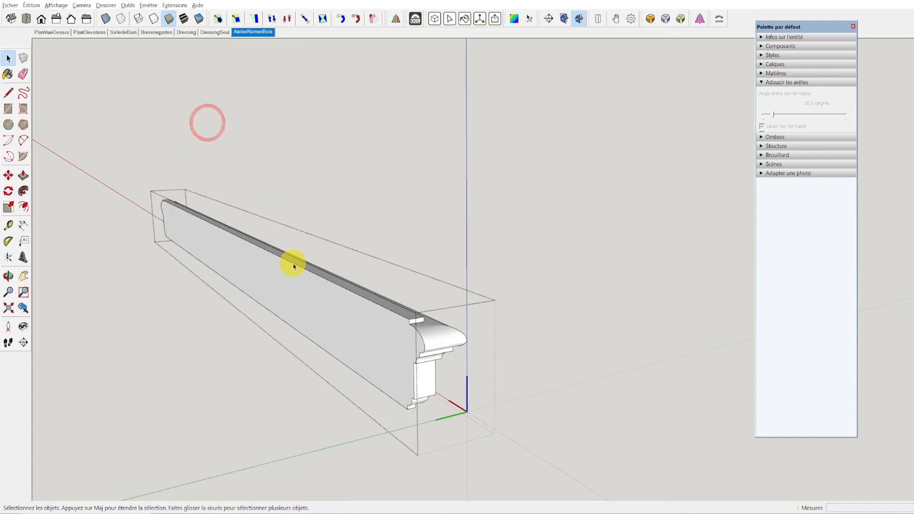
pyautogui.moveTo(351, 339); pyautogui.dragTo(391, 231, button='middle')
pyautogui.moveTo(328, 301); pyautogui.dragTo(327, 332, button='middle')
pyautogui.click(369, 309)
pyautogui.scroll(-3, 215, 274)
pyautogui.scroll(-3, 206, 259)
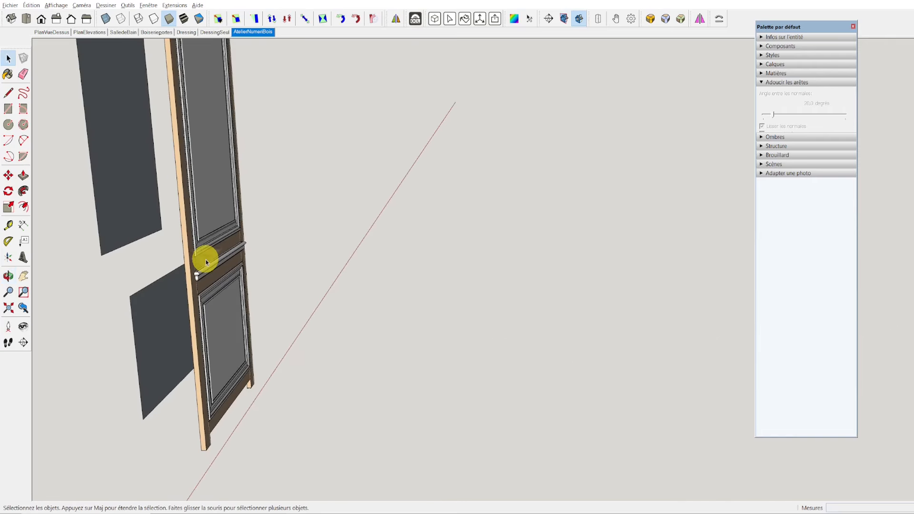
# Step: Delete the two leftover rectangular path faces standing behind the panelling frame
pyautogui.moveTo(206, 258); pyautogui.dragTo(387, 284, button='middle')
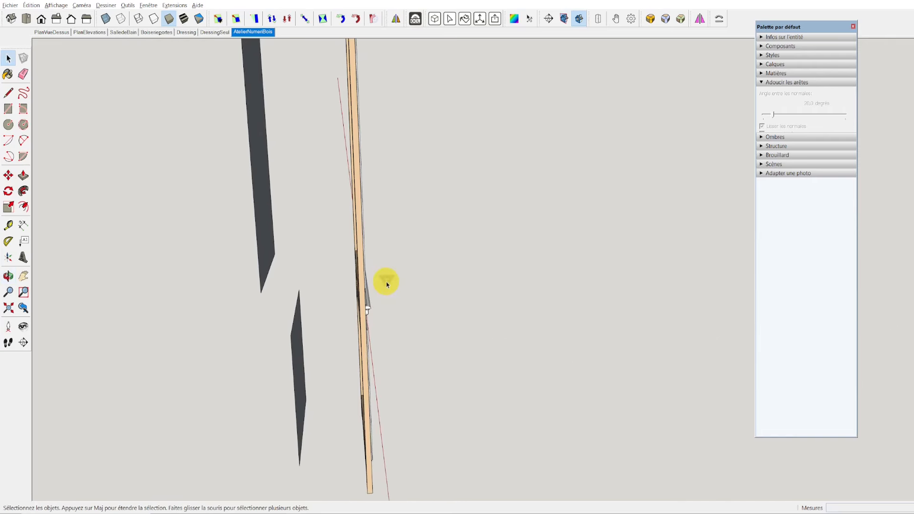
pyautogui.scroll(-4, 276, 238)
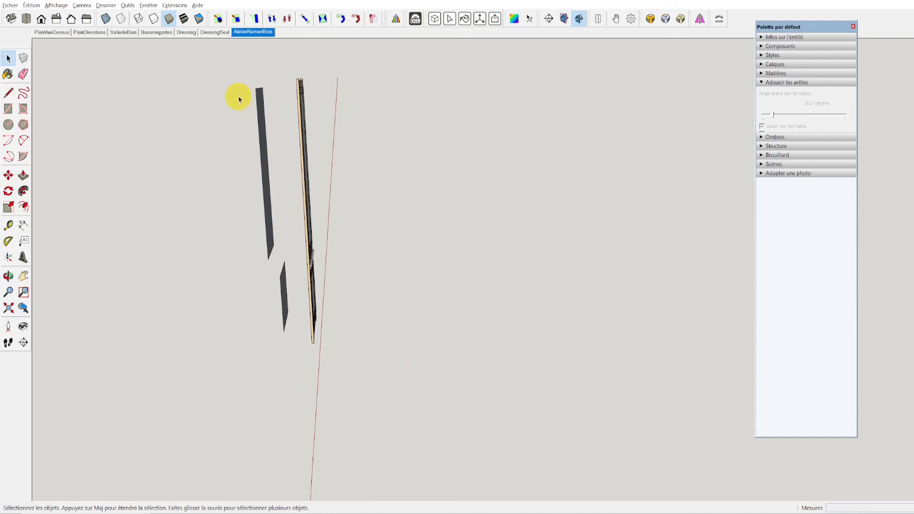
pyautogui.moveTo(238, 77); pyautogui.dragTo(291, 347)
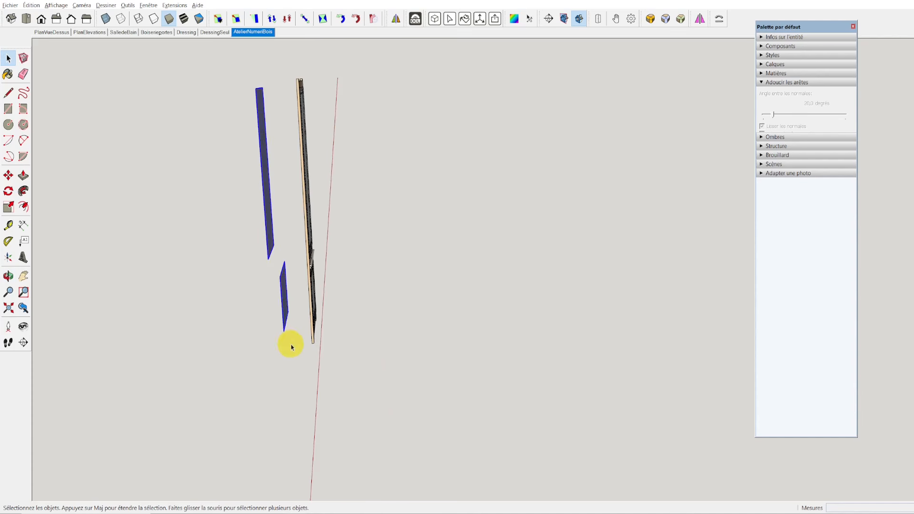
pyautogui.press('Delete')
pyautogui.moveTo(309, 337); pyautogui.dragTo(378, 141, button='middle')
pyautogui.scroll(2, 433, 126)
pyautogui.scroll(-2, 433, 126)
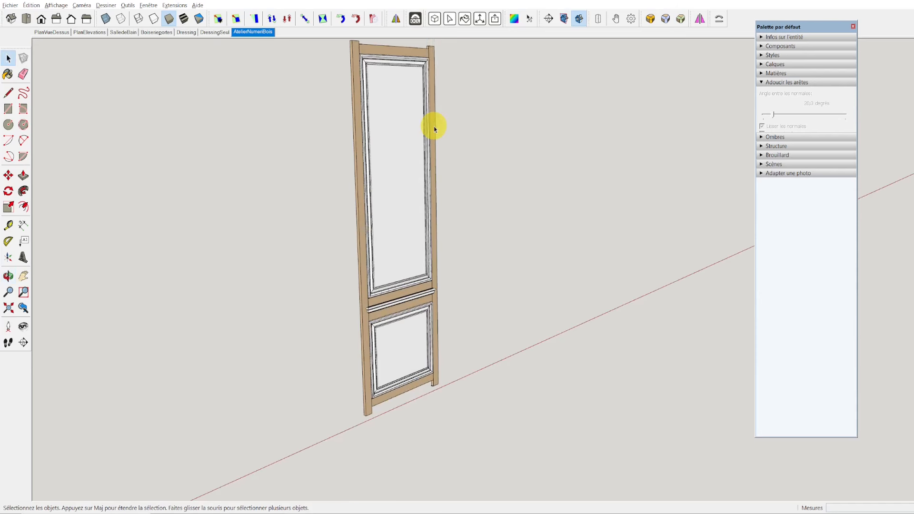
# Step: Display the model shaded with textures, collapse the soften-edges settings and expand the materials list in a widened palette
pyautogui.click(184, 19)
pyautogui.scroll(4, 431, 99)
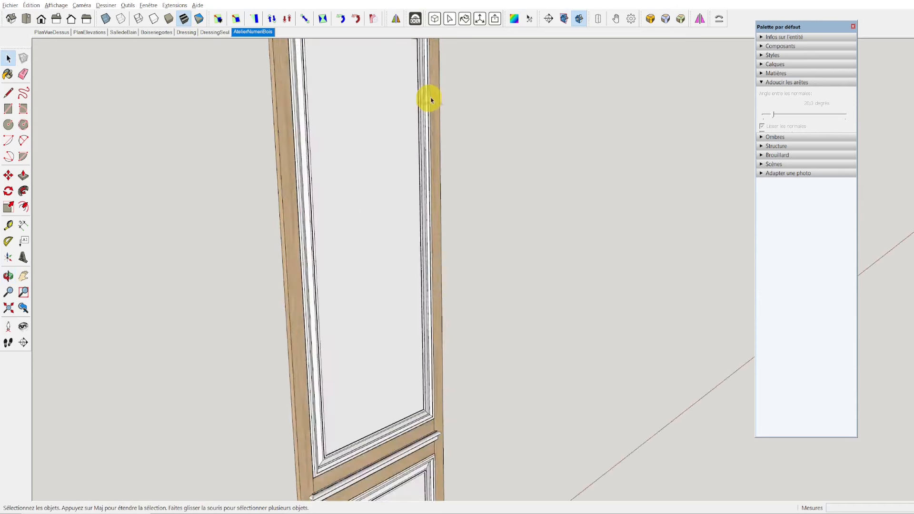
pyautogui.moveTo(431, 100)
pyautogui.mouseDown(button='middle')
pyautogui.moveTo(448, 240)
pyautogui.moveTo(570, 139)
pyautogui.mouseUp(button='middle')
pyautogui.click(761, 82)
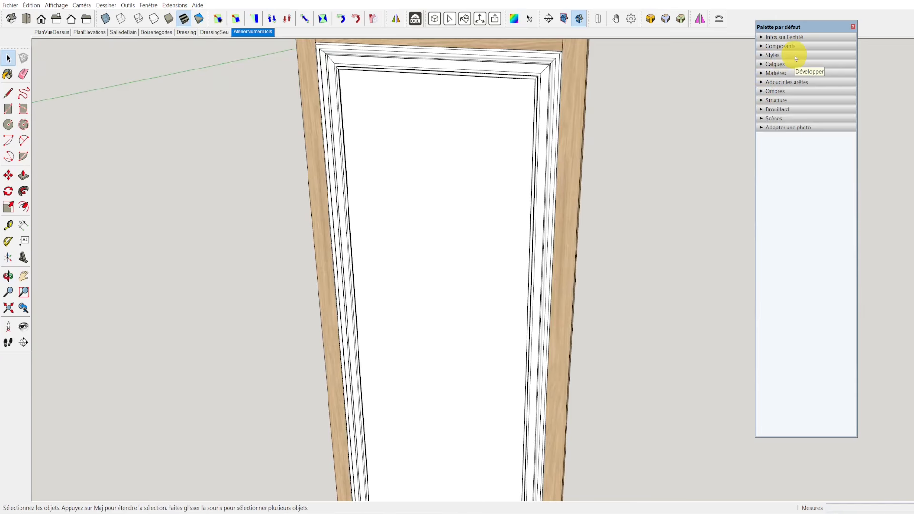
pyautogui.click(763, 74)
pyautogui.moveTo(857, 224); pyautogui.dragTo(889, 224)
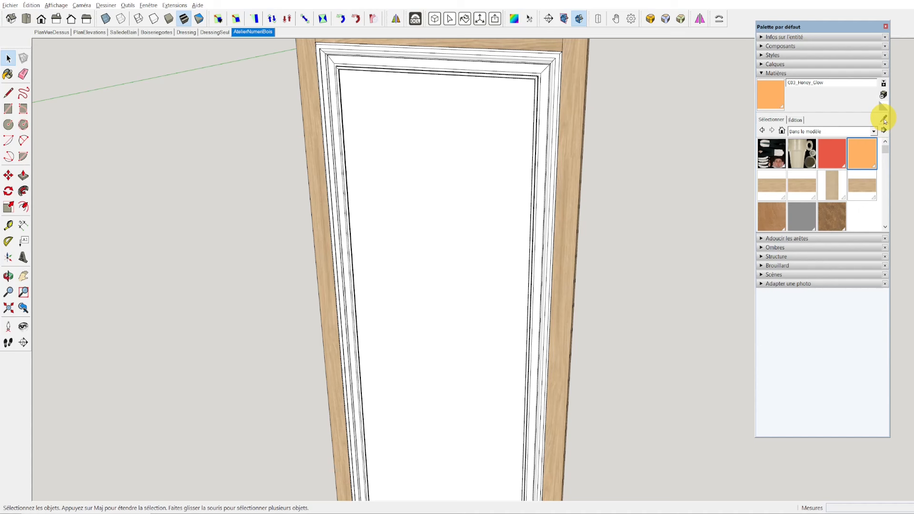
# Step: Sample the cheneMassif material from the frame's stile and apply it to the upper frame moulding and upper panel
pyautogui.click(883, 121)
pyautogui.click(577, 111)
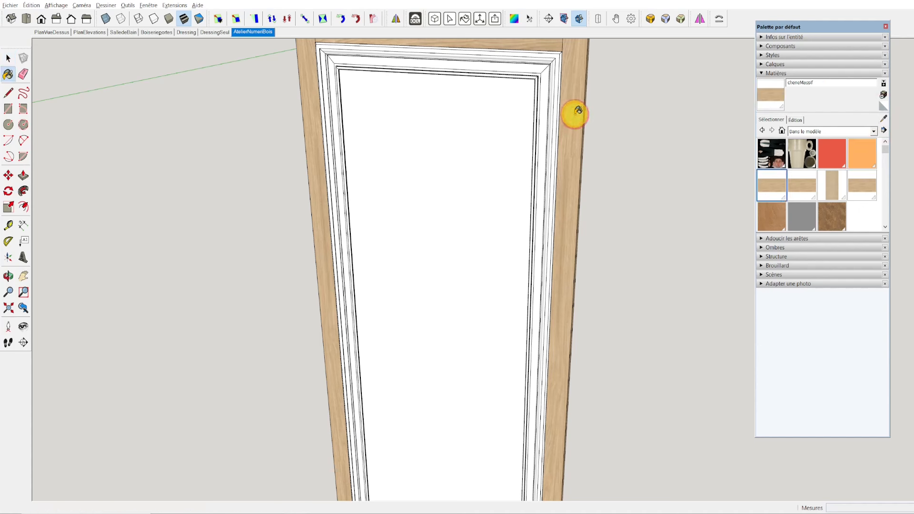
pyautogui.click(549, 101)
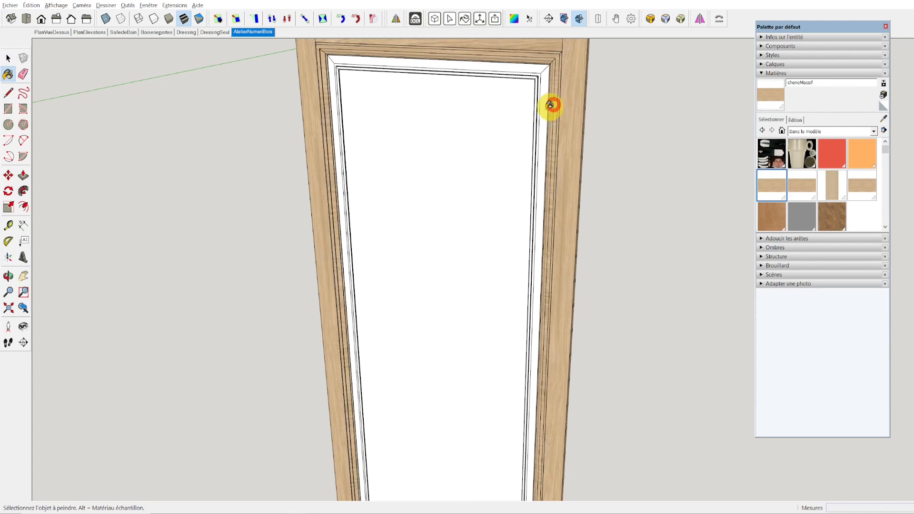
pyautogui.click(542, 106)
# Step: Paint the lower frame moulding, the lower panel and the middle-rail moulding with cheneMassif
pyautogui.scroll(-3, 515, 113)
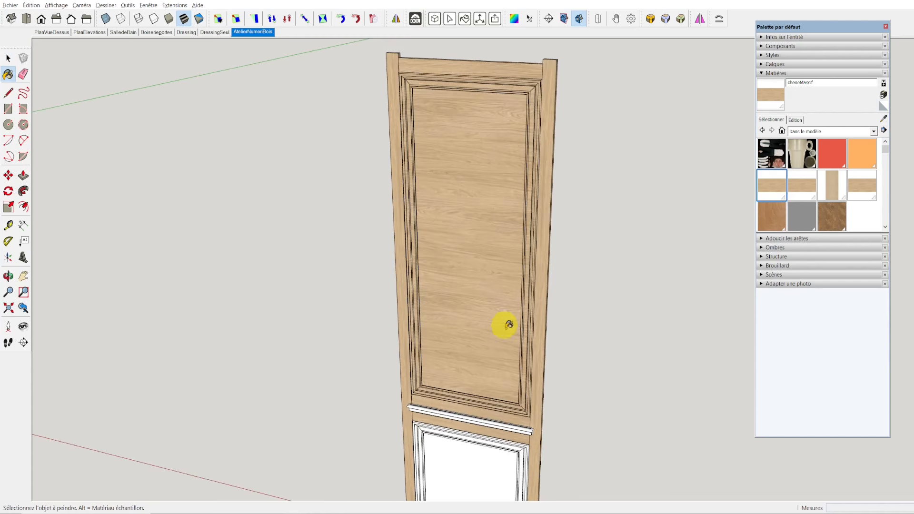
pyautogui.click(522, 450)
pyautogui.click(506, 459)
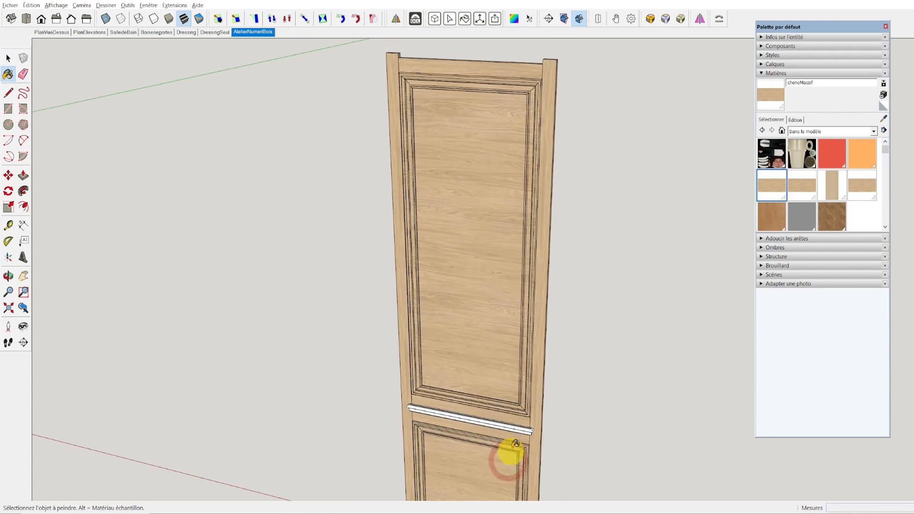
pyautogui.click(518, 429)
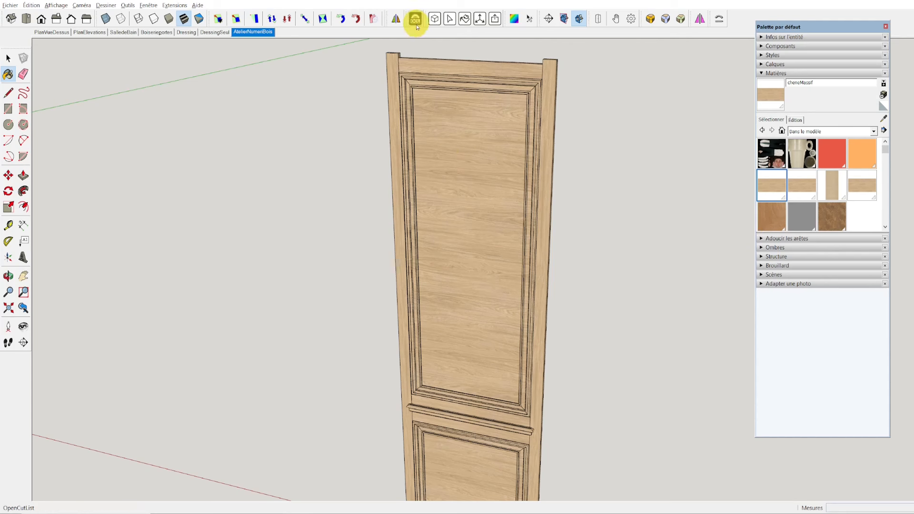
# Step: Swap length and width of the upper and lower panels with the OpenCutList orient tool so their grain runs vertically
pyautogui.click(479, 20)
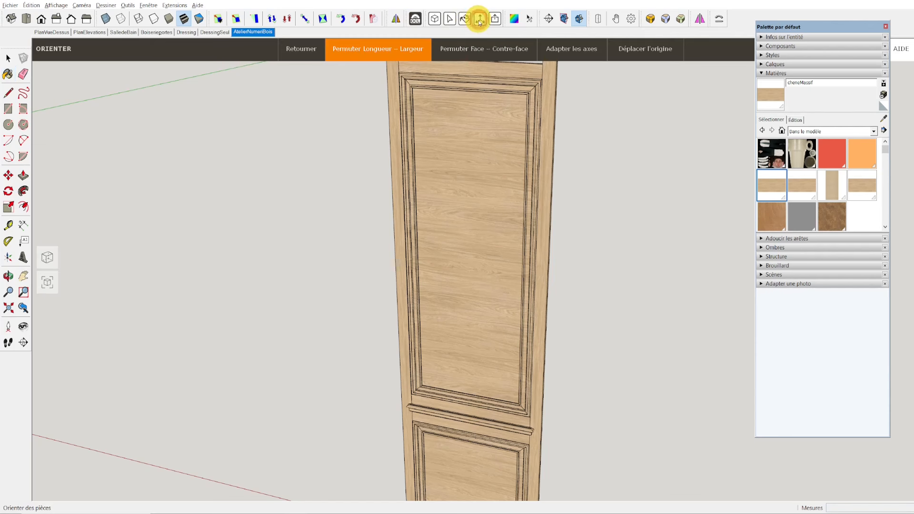
pyautogui.click(416, 54)
pyautogui.click(472, 140)
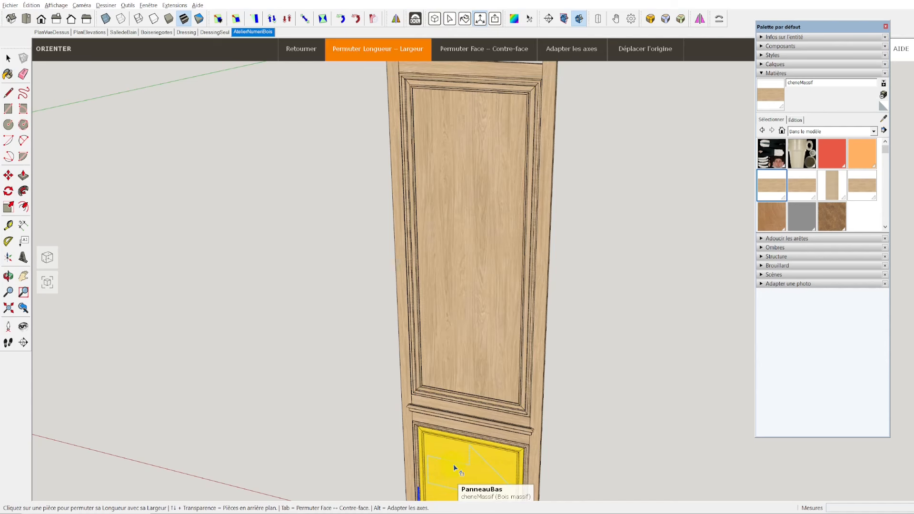
pyautogui.scroll(-3, 560, 210)
# Step: Examine the wood grain direction along the upper frame moulding and its mitred corner, and review the whole panelling
pyautogui.scroll(8, 547, 238)
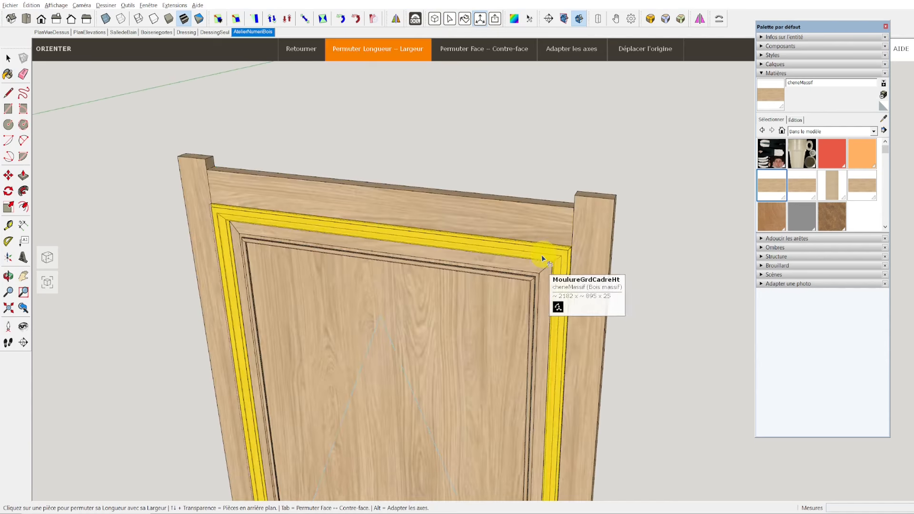
pyautogui.keyDown('shift'); pyautogui.moveTo(546, 261); pyautogui.dragTo(474, 163, button='middle'); pyautogui.keyUp('shift')
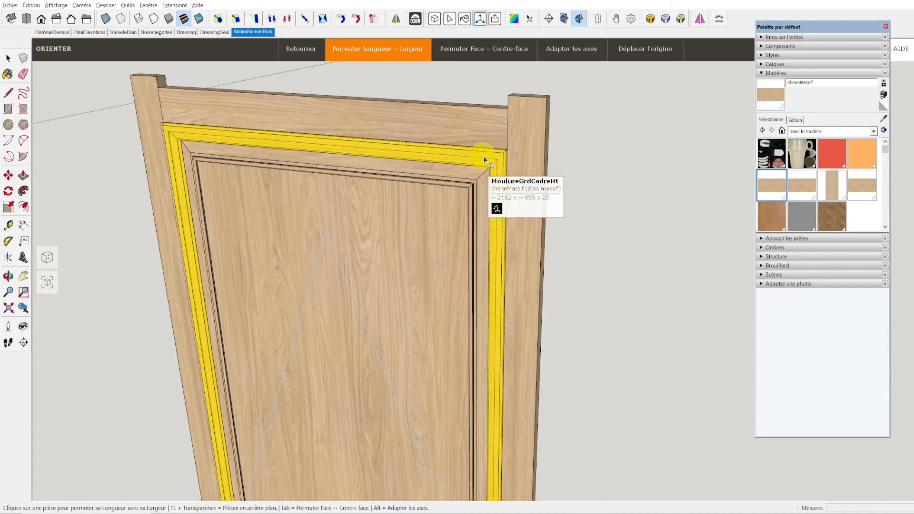
pyautogui.scroll(-5, 464, 152)
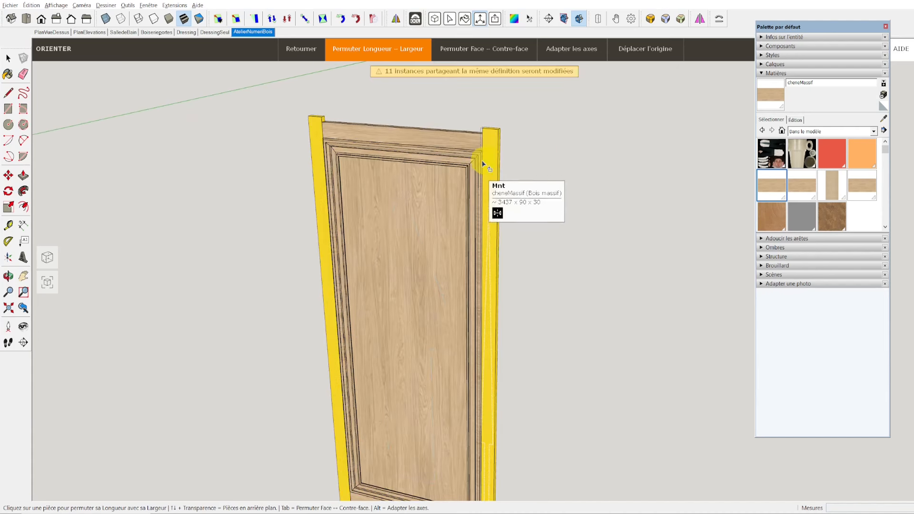
pyautogui.scroll(5, 477, 160)
pyautogui.scroll(2, 476, 158)
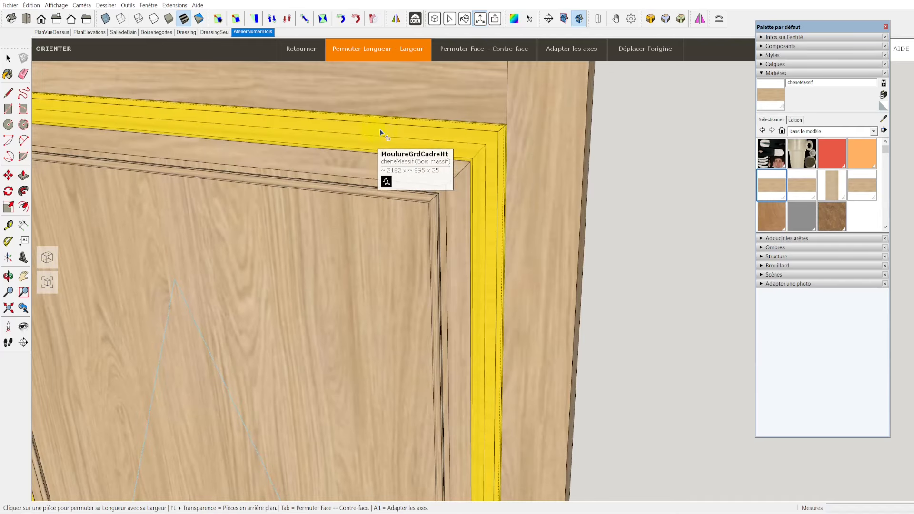
pyautogui.scroll(2, 428, 153)
pyautogui.click(633, 235)
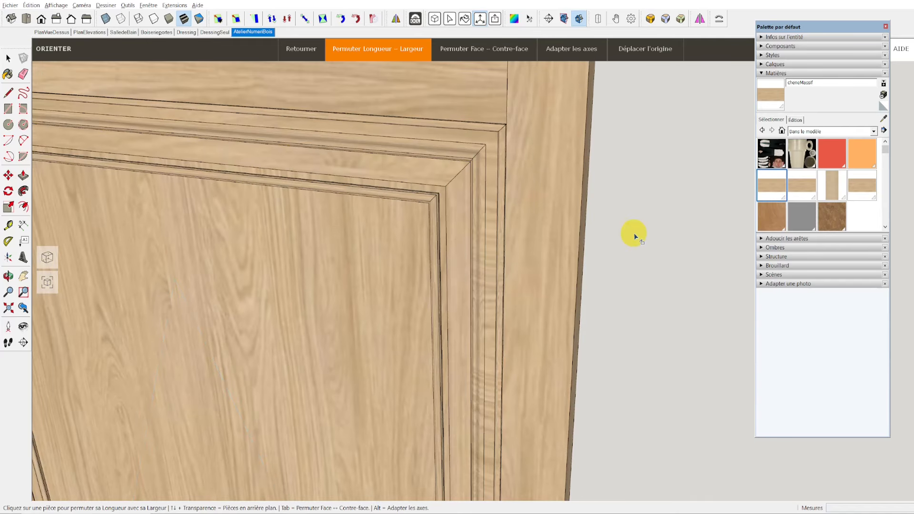
pyautogui.scroll(-8, 635, 235)
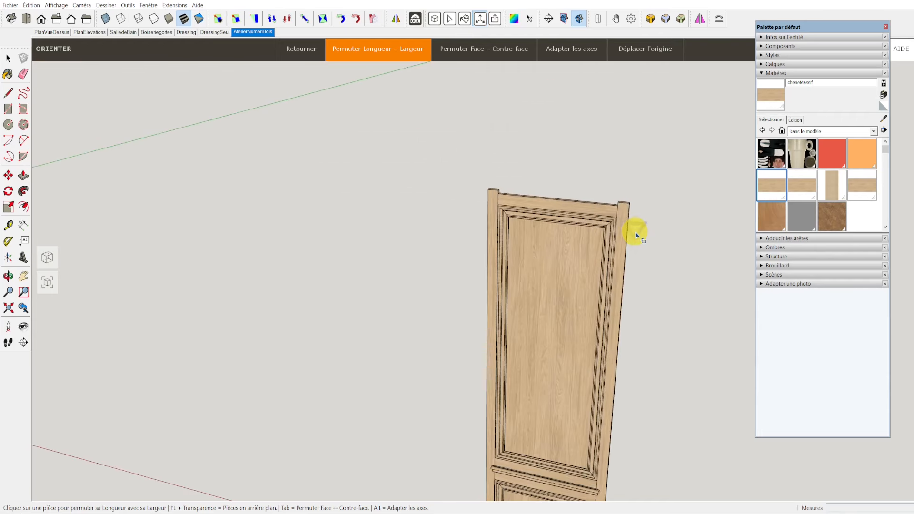
pyautogui.keyDown('shift'); pyautogui.moveTo(630, 232); pyautogui.dragTo(718, 187, button='middle'); pyautogui.keyUp('shift')
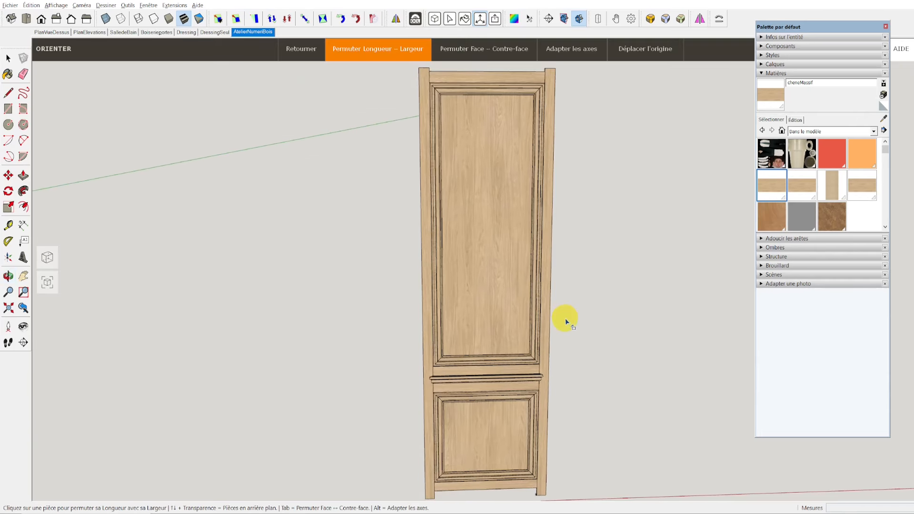
# Step: Show the Boiserieportes scene, open the panelling there and select the upper moulding's bottom and two side pieces in turn
pyautogui.click(157, 32)
pyautogui.press('space')
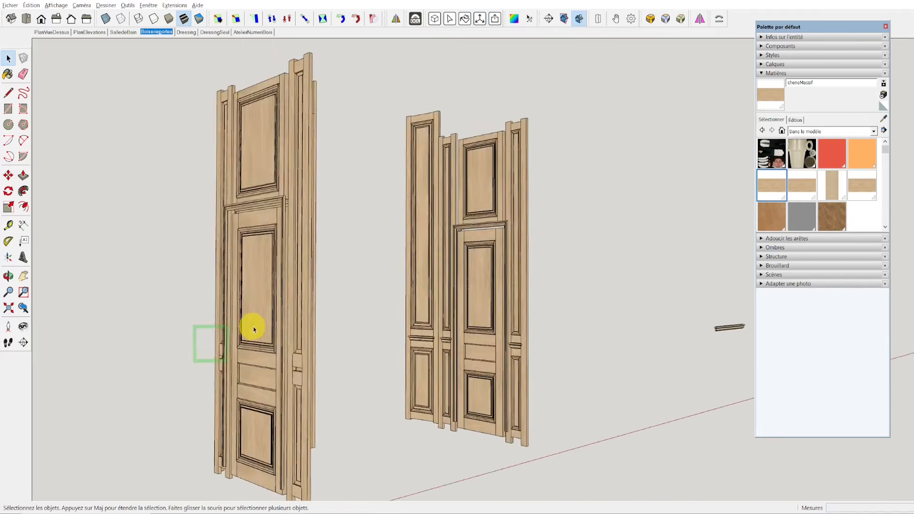
pyautogui.scroll(5, 254, 328)
pyautogui.moveTo(291, 374); pyautogui.dragTo(459, 381, button='middle')
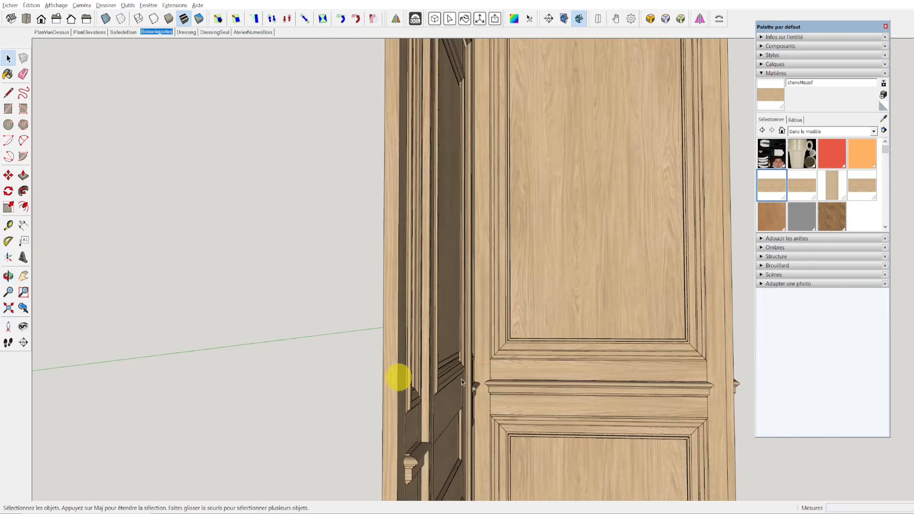
pyautogui.doubleClick(559, 352)
pyautogui.click(560, 356)
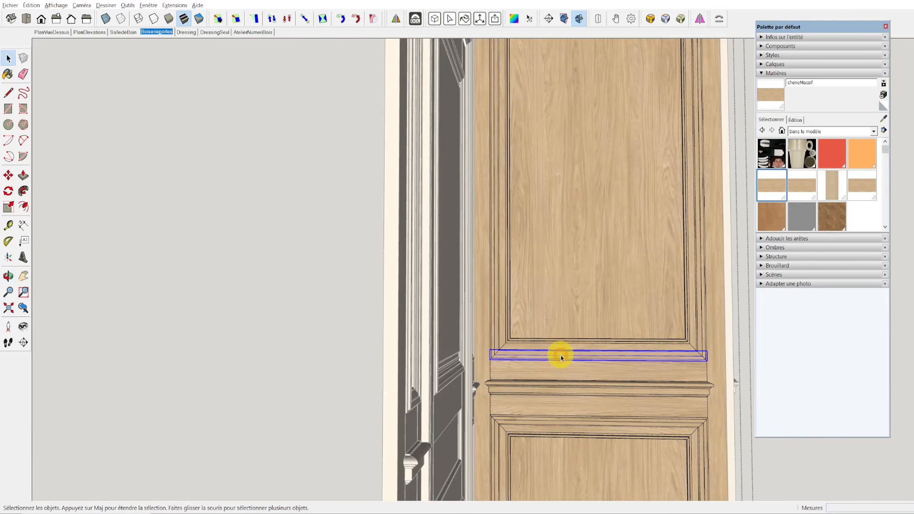
pyautogui.click(704, 299)
pyautogui.click(496, 326)
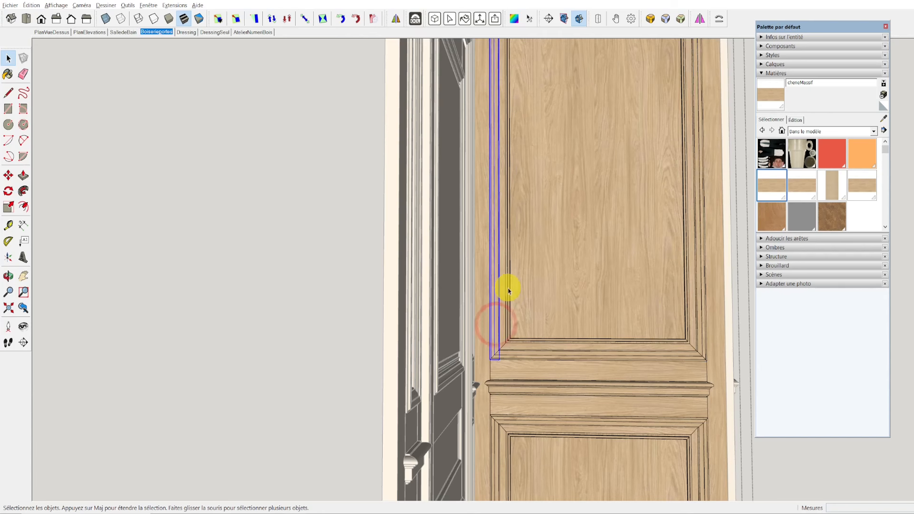
# Step: Inspect the upper moulding's separate top piece, close the panelling and return to the AtelierNumeriBois scene
pyautogui.scroll(-1, 508, 290)
pyautogui.keyDown('shift'); pyautogui.moveTo(508, 290); pyautogui.dragTo(468, 457, button='middle'); pyautogui.keyUp('shift')
pyautogui.click(549, 109)
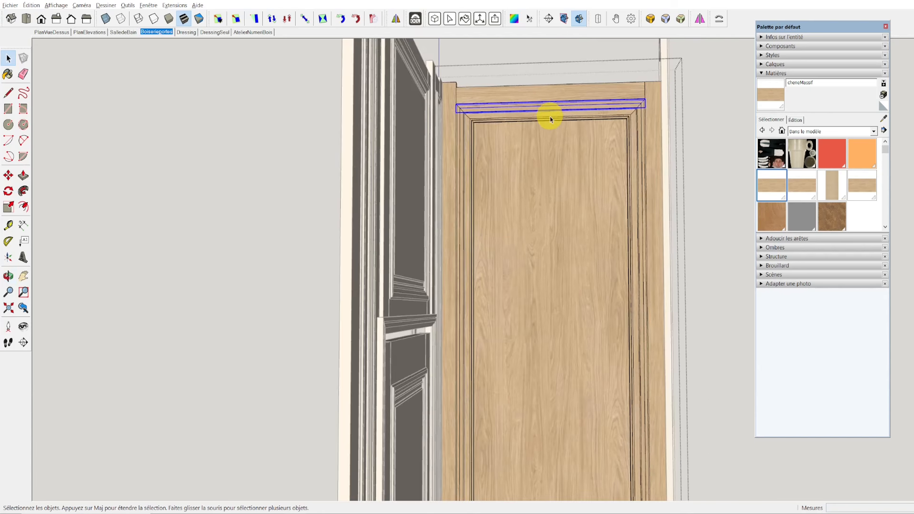
pyautogui.click(549, 116)
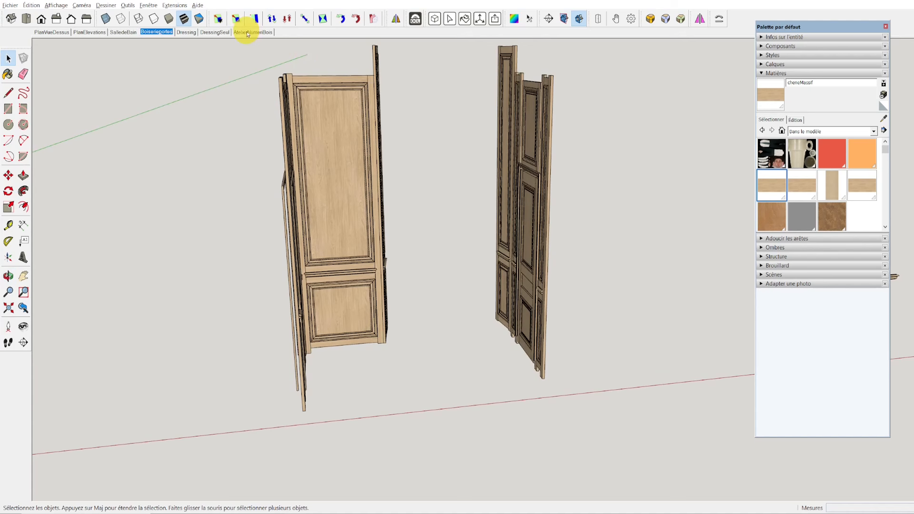
pyautogui.click(248, 32)
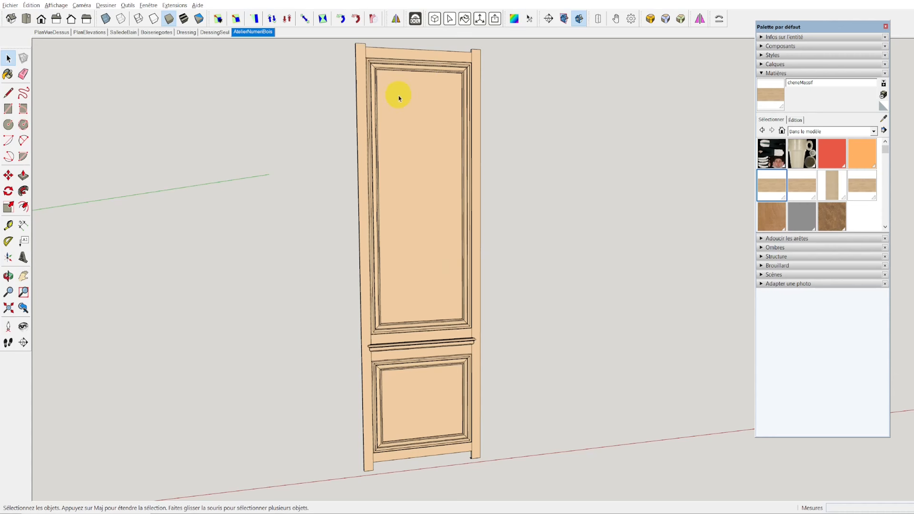
# Step: Inspect the upper panel's surrounding moulding in isolation, close it and show the DressingSeul scene
pyautogui.doubleClick(369, 61)
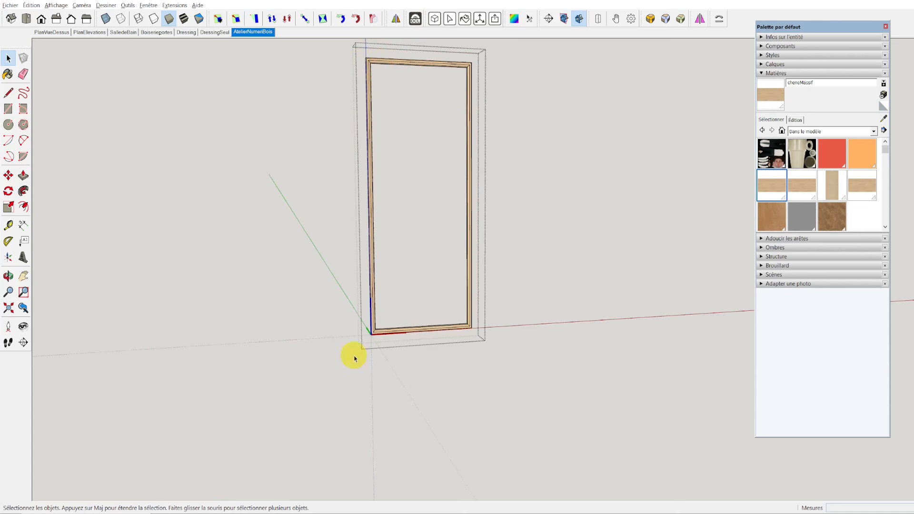
pyautogui.click(264, 181)
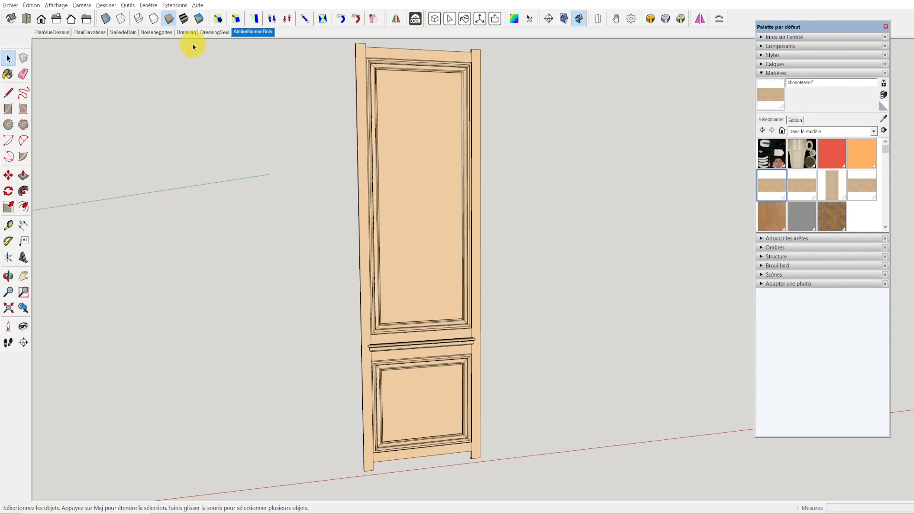
pyautogui.click(211, 33)
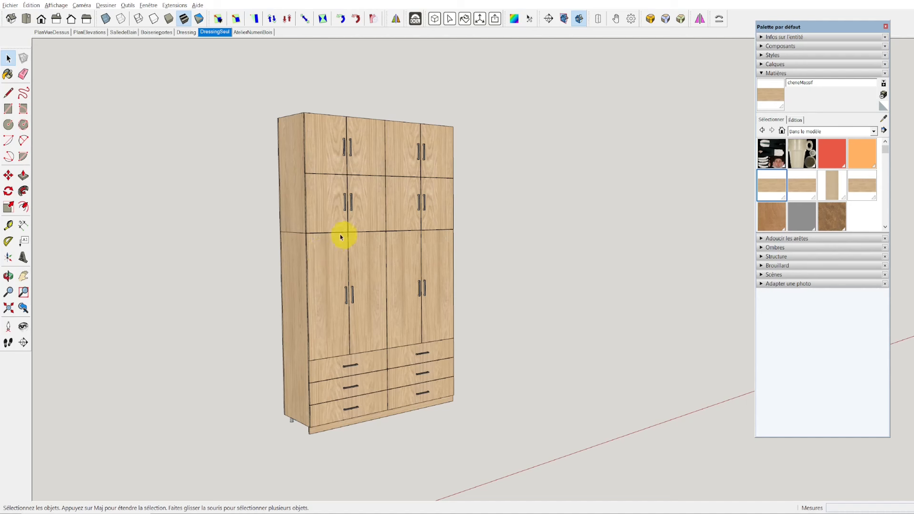
# Step: Open the lower wardrobe cabinet and hide its outer hinged door to expose the interior
pyautogui.doubleClick(322, 260)
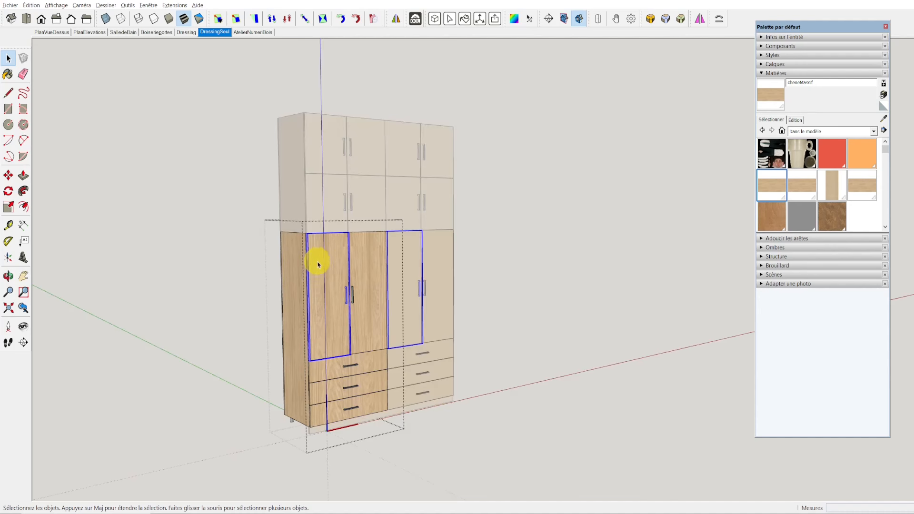
pyautogui.rightClick(317, 261)
pyautogui.click(341, 243)
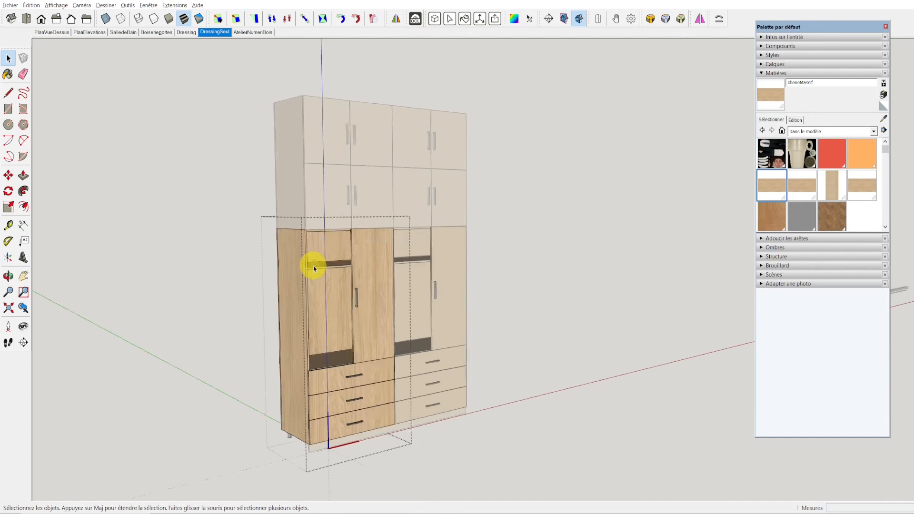
# Step: Examine the grain direction on the lower cabinet's side panel, remaining door and interior shelves, and close the cabinet
pyautogui.scroll(6, 309, 261)
pyautogui.scroll(1, 285, 266)
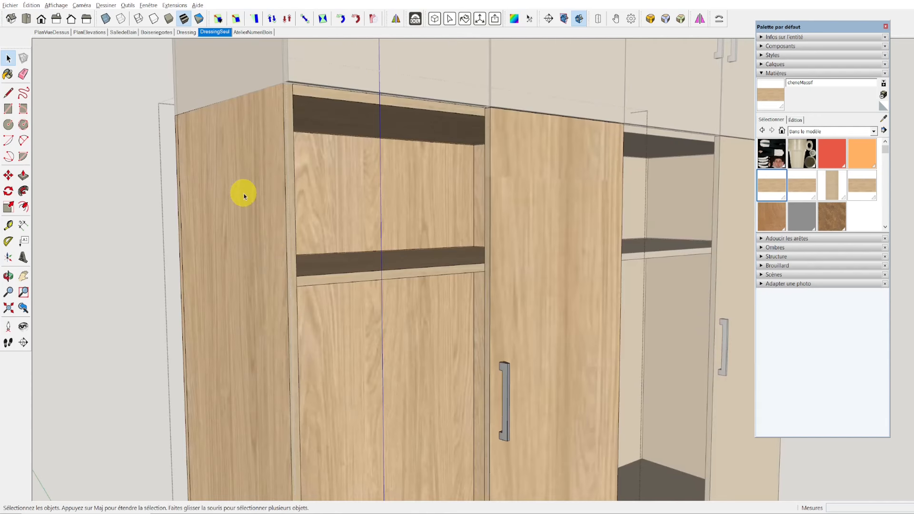
pyautogui.click(242, 192)
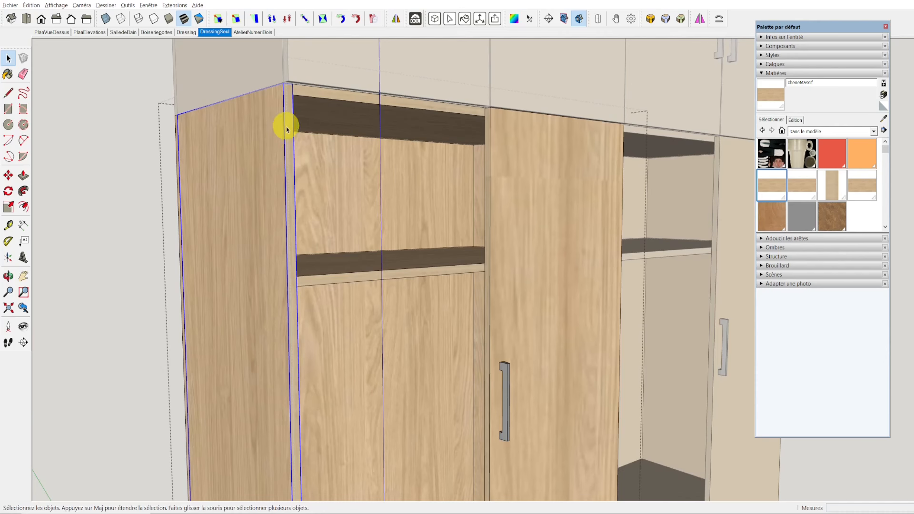
pyautogui.click(557, 216)
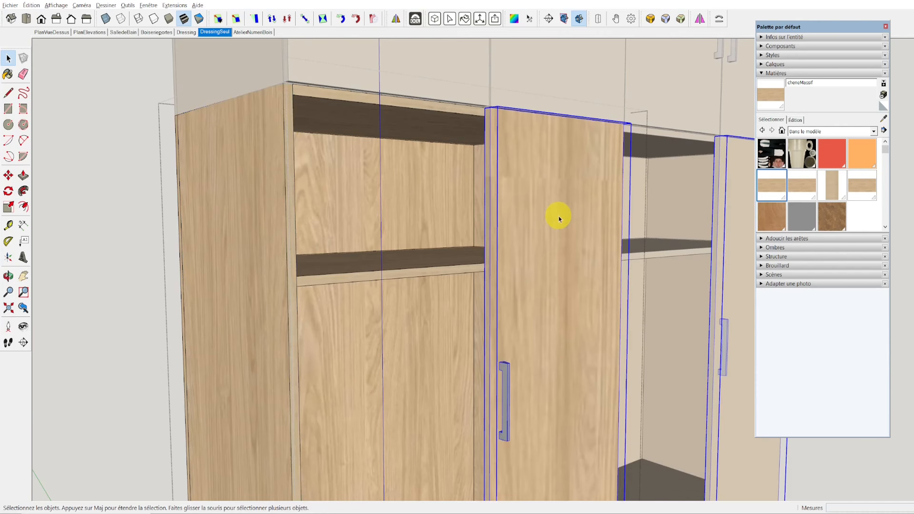
pyautogui.moveTo(558, 216); pyautogui.dragTo(518, 327, button='middle')
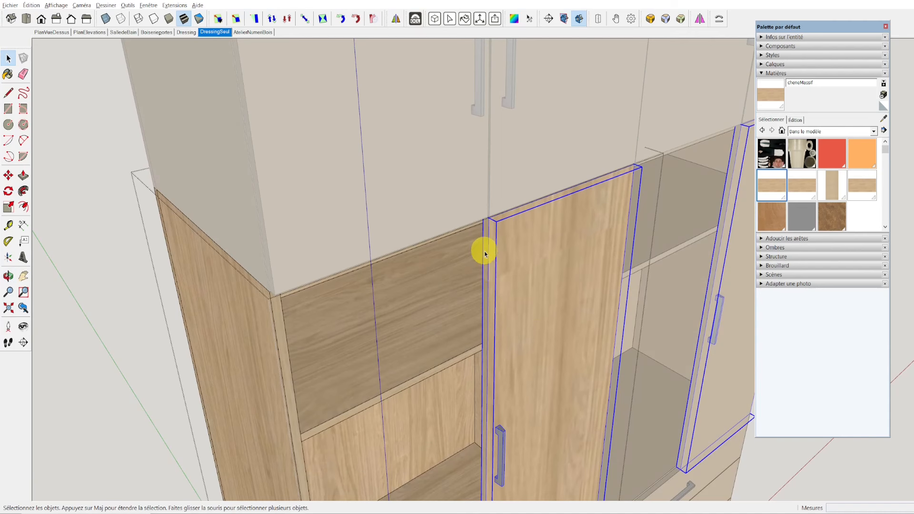
pyautogui.click(102, 120)
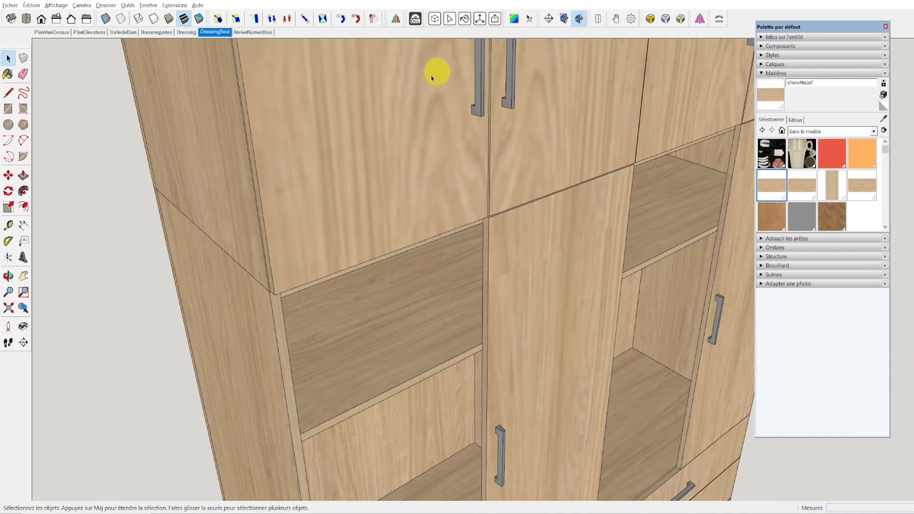
# Step: Review the model's materials in OpenCutList, covering panels, edge banding, veneer, accessories and undefined types
pyautogui.click(419, 21)
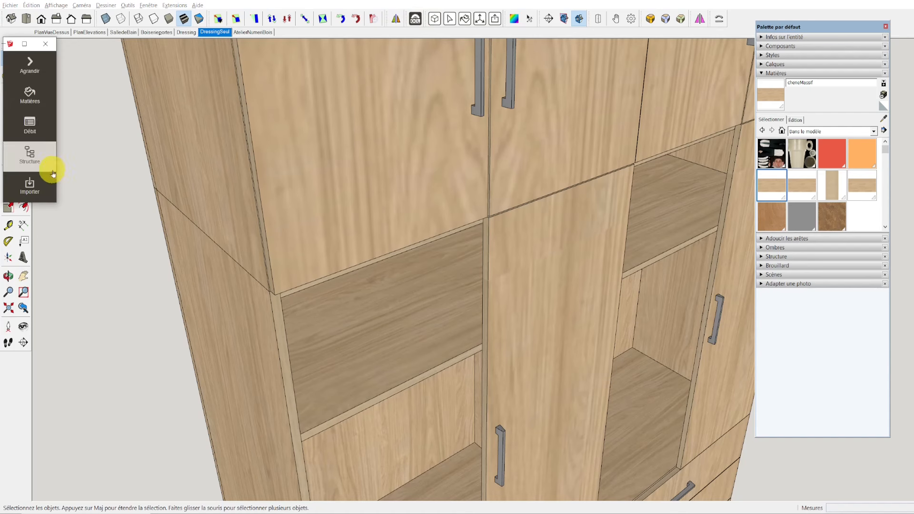
pyautogui.click(39, 101)
pyautogui.click(74, 174)
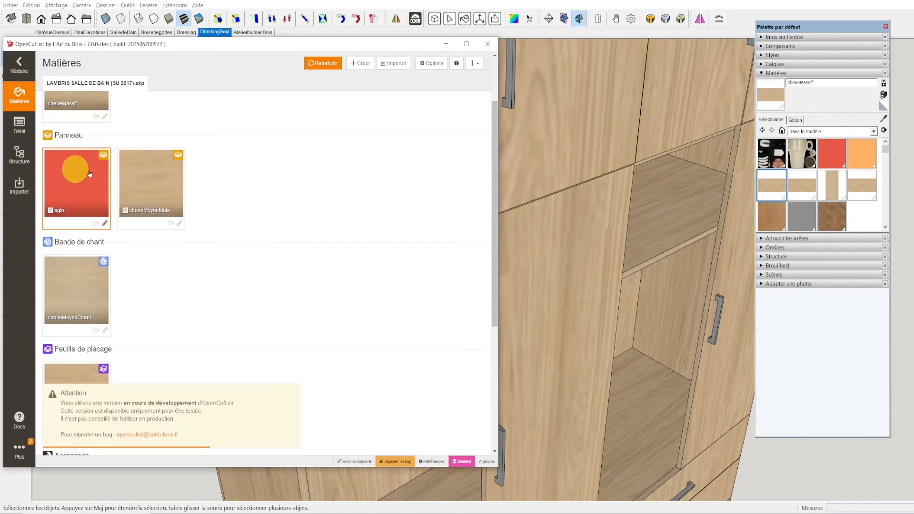
pyautogui.click(170, 175)
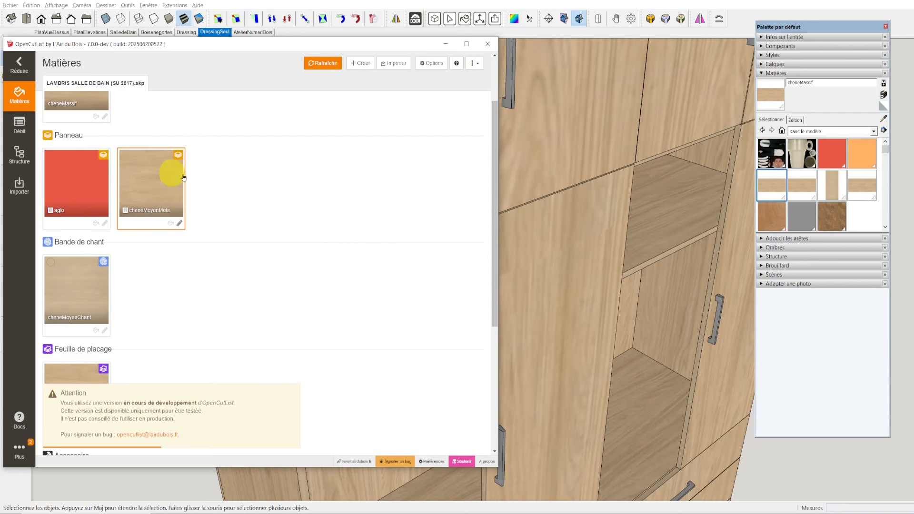
pyautogui.scroll(-2, 142, 273)
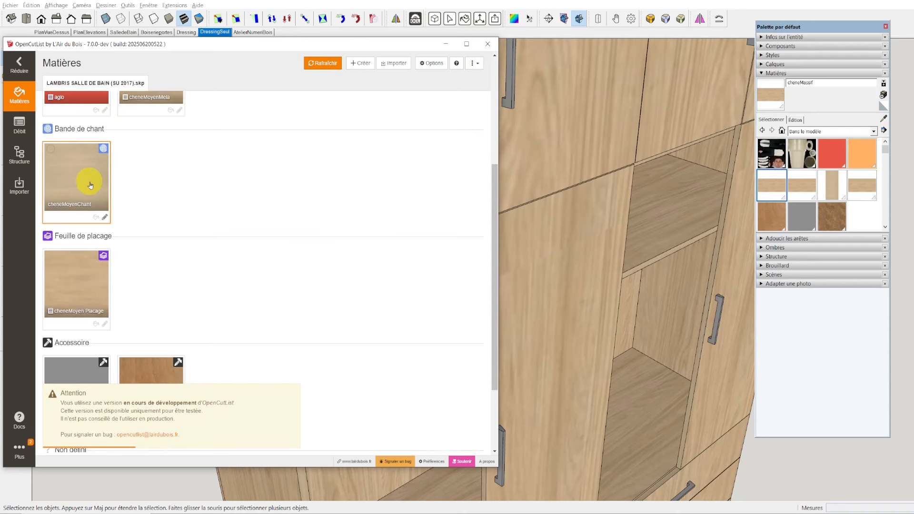
pyautogui.scroll(-2, 114, 252)
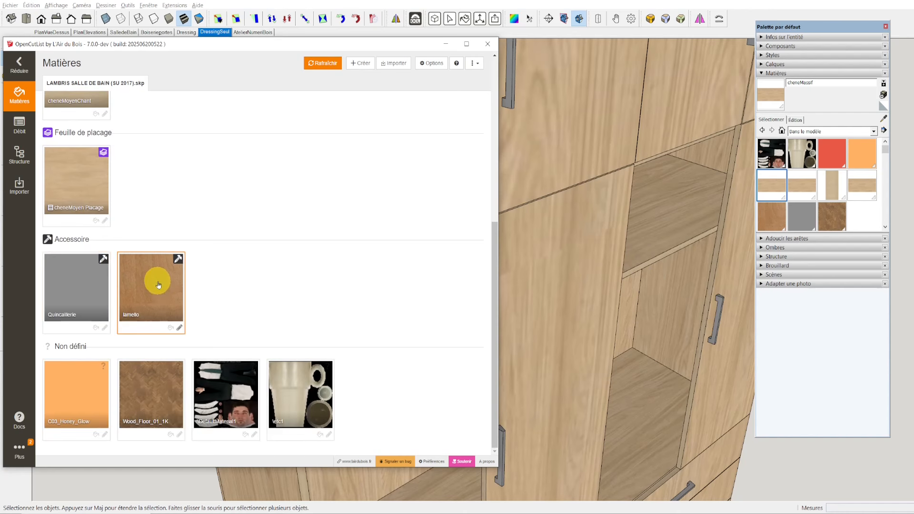
# Step: Generate the OpenCutList cut list for the wardrobe in the DressingSeul scene
pyautogui.click(19, 124)
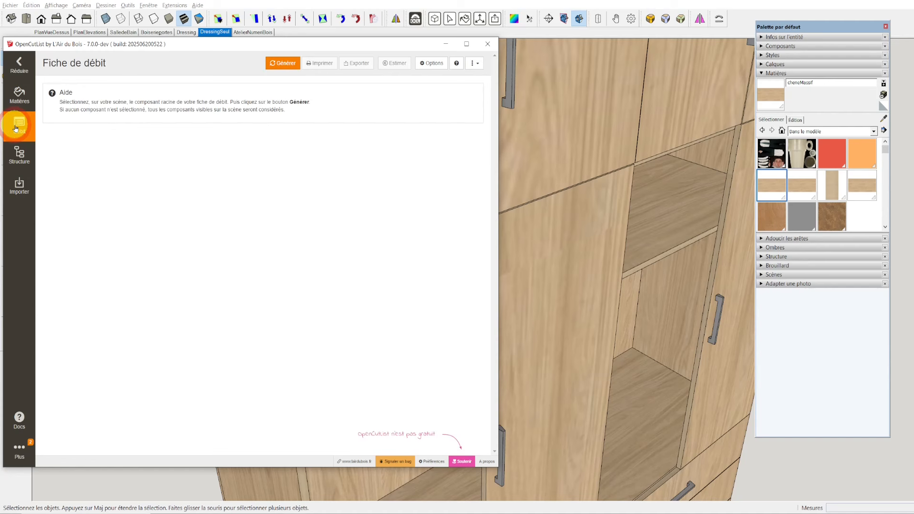
pyautogui.click(282, 63)
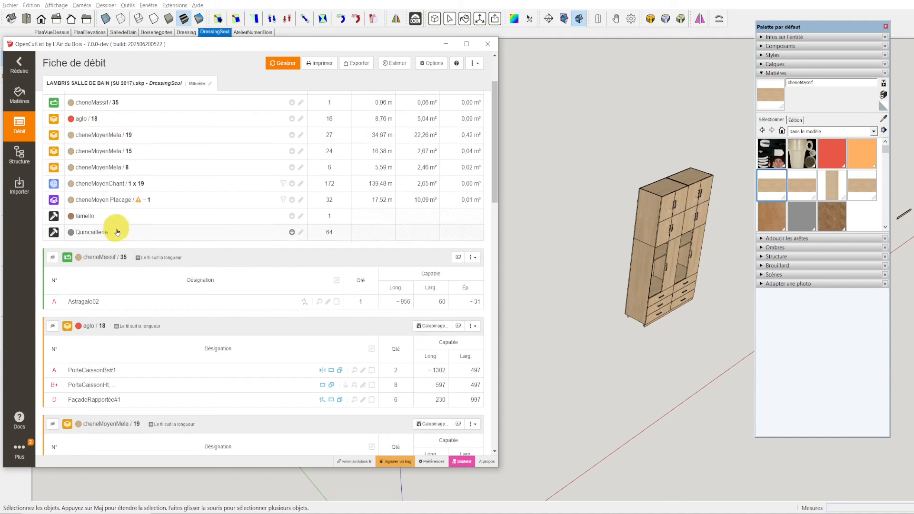
# Step: Check the guillotine settings for the aglo / 18 panels, generate their cutting diagram, review the layout and close it
pyautogui.click(427, 327)
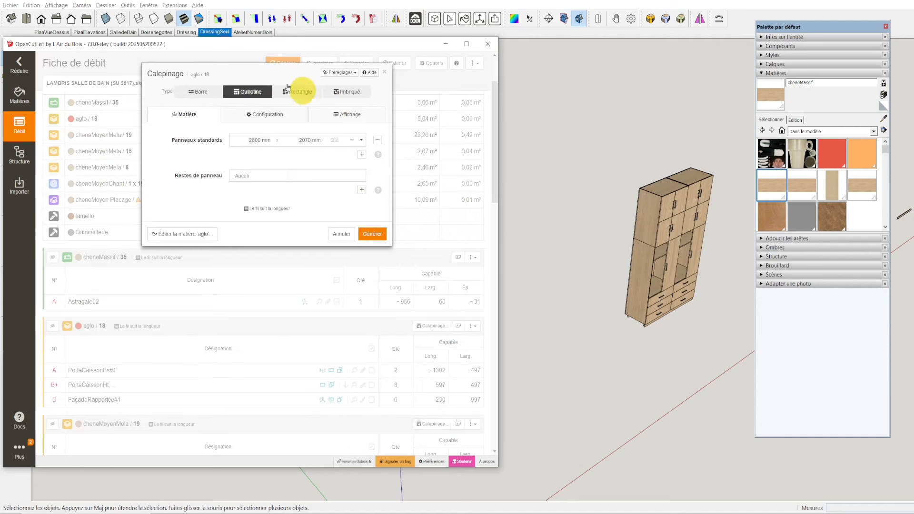
pyautogui.click(268, 116)
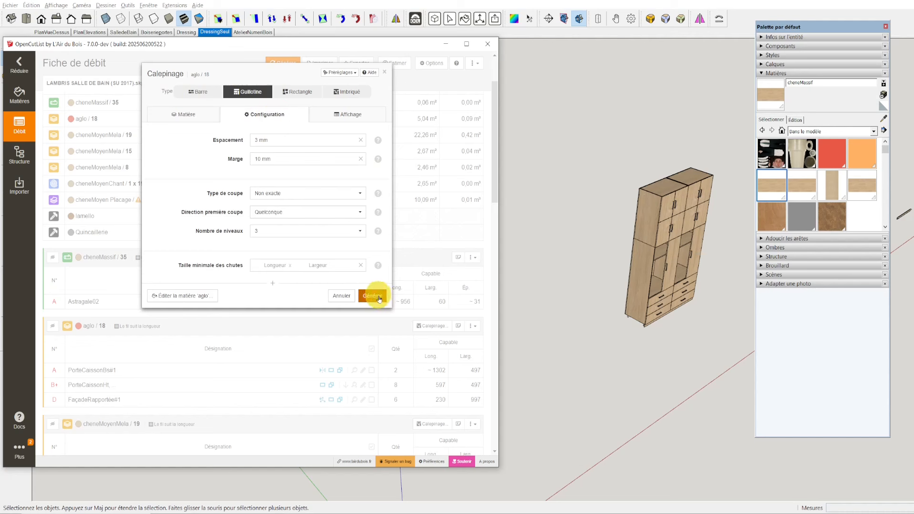
pyautogui.click(369, 113)
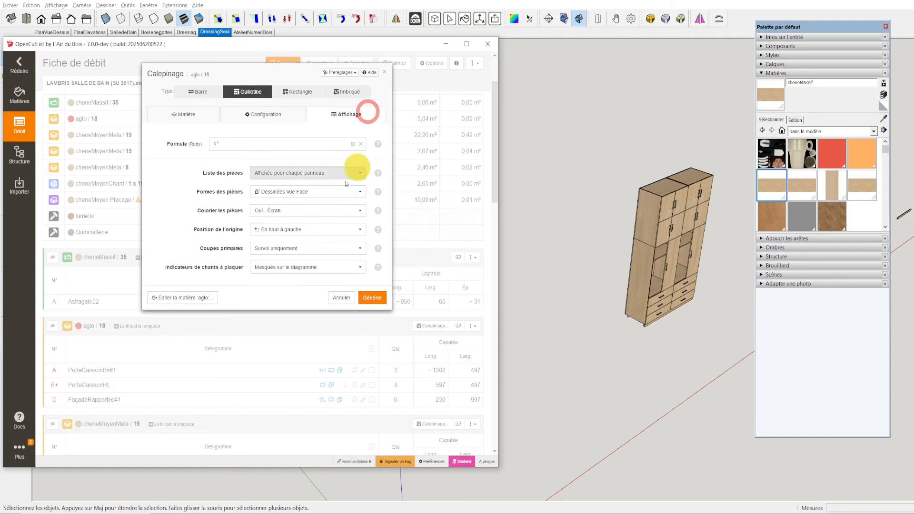
pyautogui.click(373, 298)
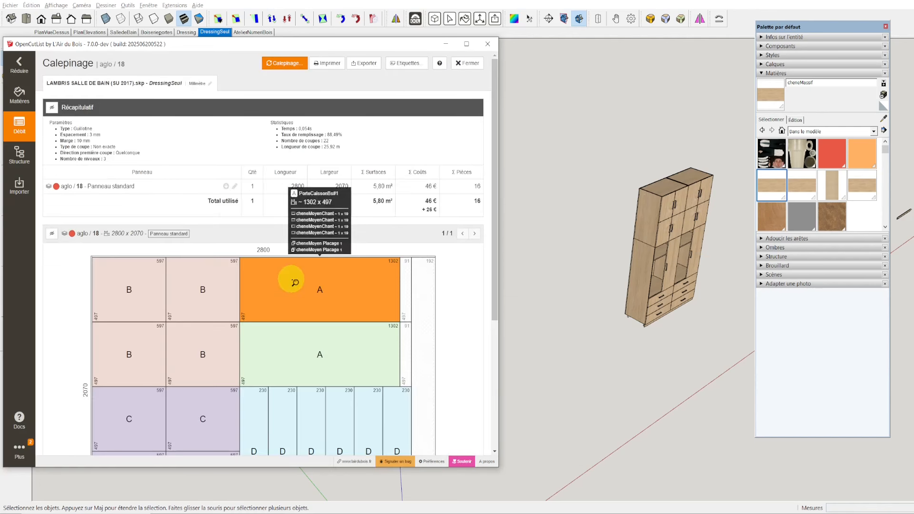
pyautogui.scroll(-3, 432, 302)
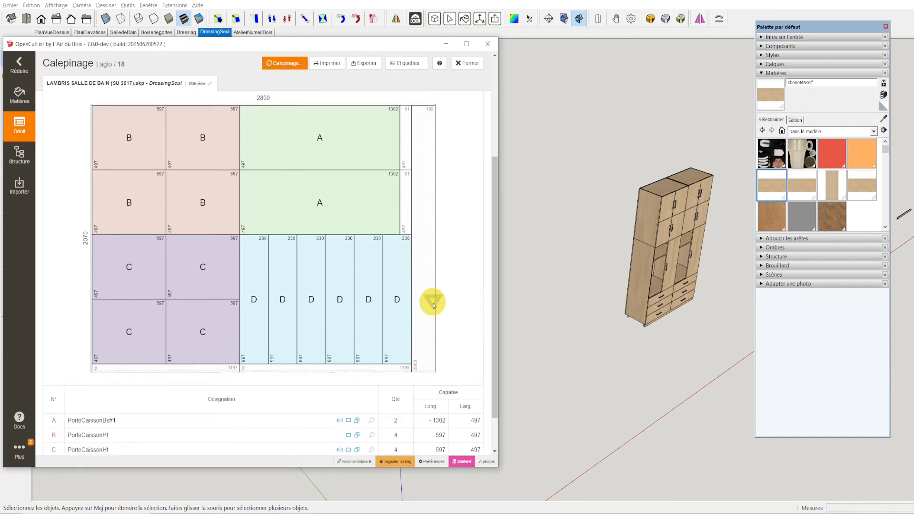
pyautogui.scroll(3, 433, 303)
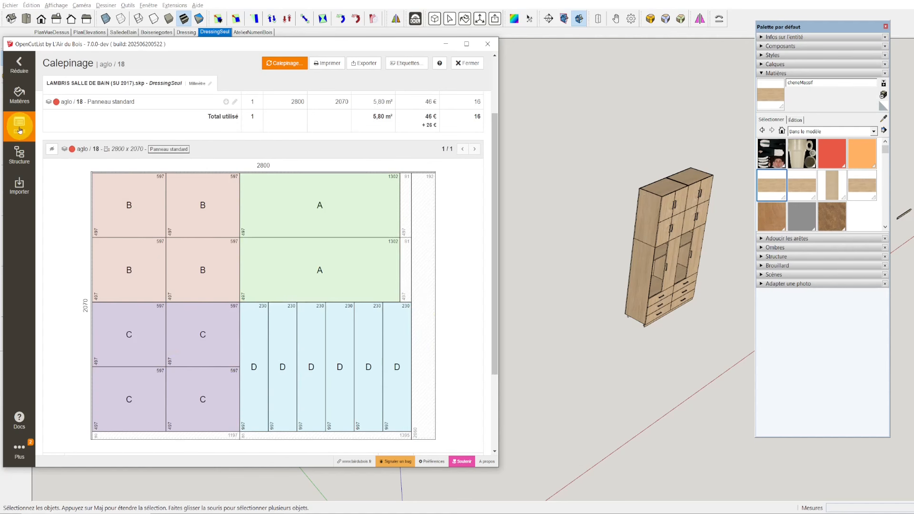
pyautogui.click(467, 63)
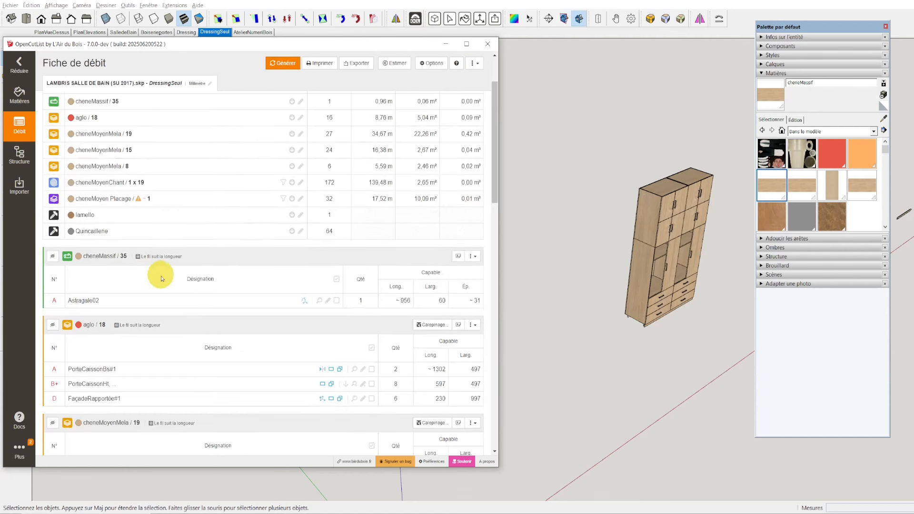
# Step: Generate the guillotine cutting diagram for the cheneMoyenMela / 19 panels, review its summary and sheet layouts, and close it
pyautogui.scroll(-3, 161, 278)
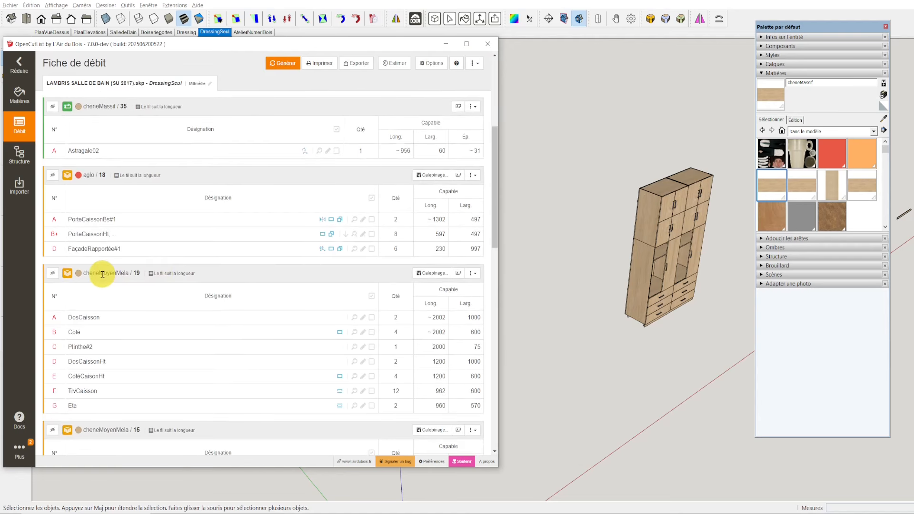
pyautogui.click(432, 273)
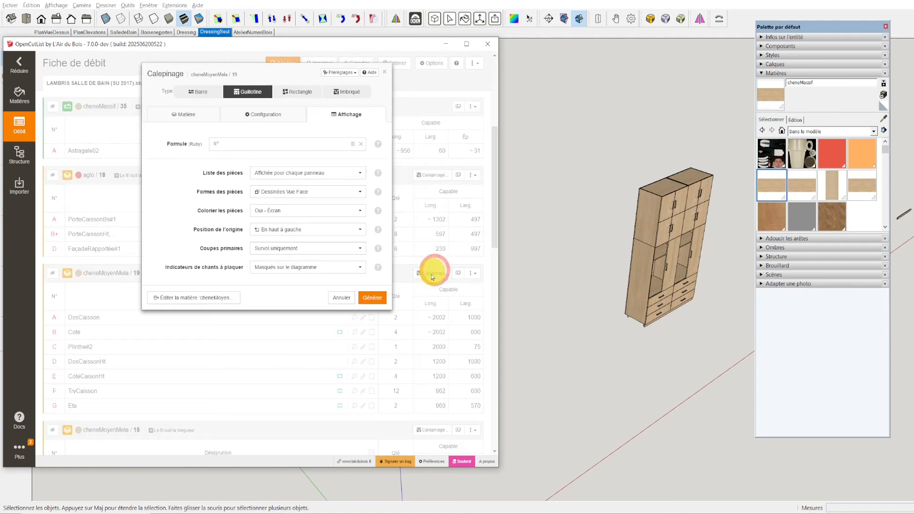
pyautogui.click(382, 301)
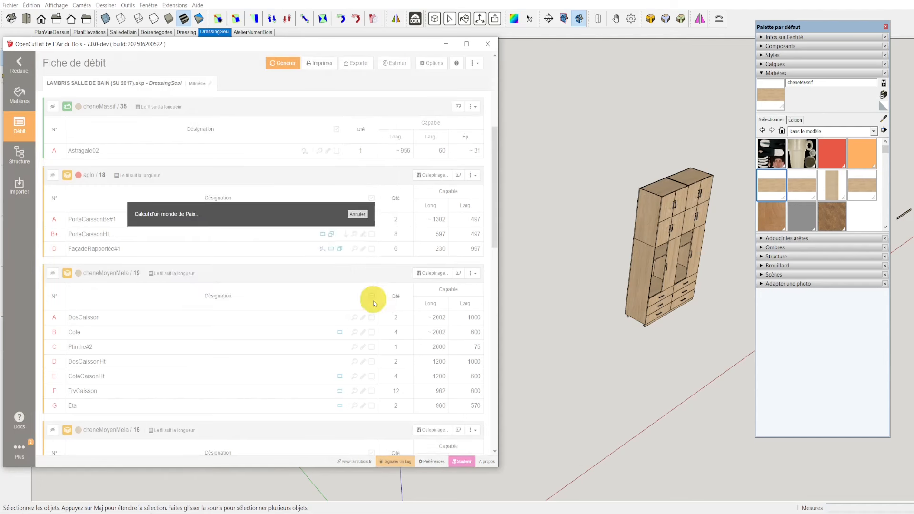
pyautogui.scroll(-1, 375, 303)
pyautogui.scroll(-7, 375, 307)
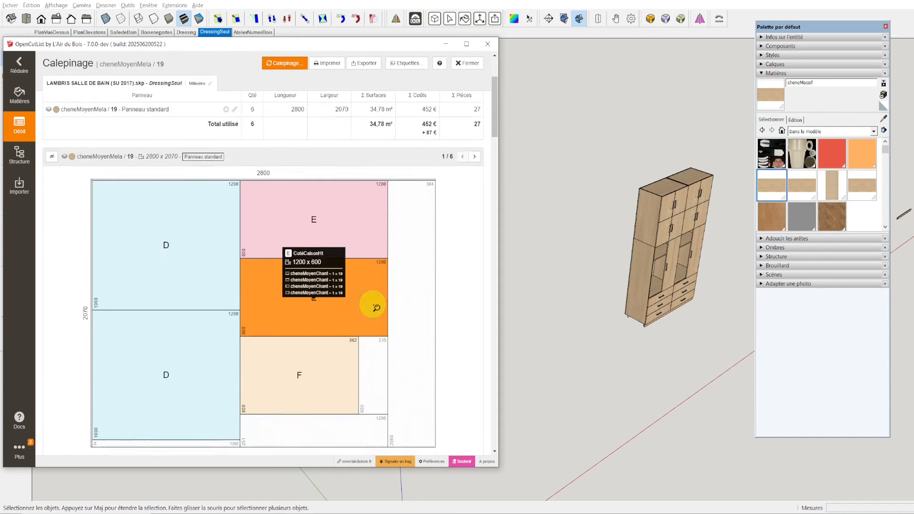
pyautogui.scroll(-2, 370, 303)
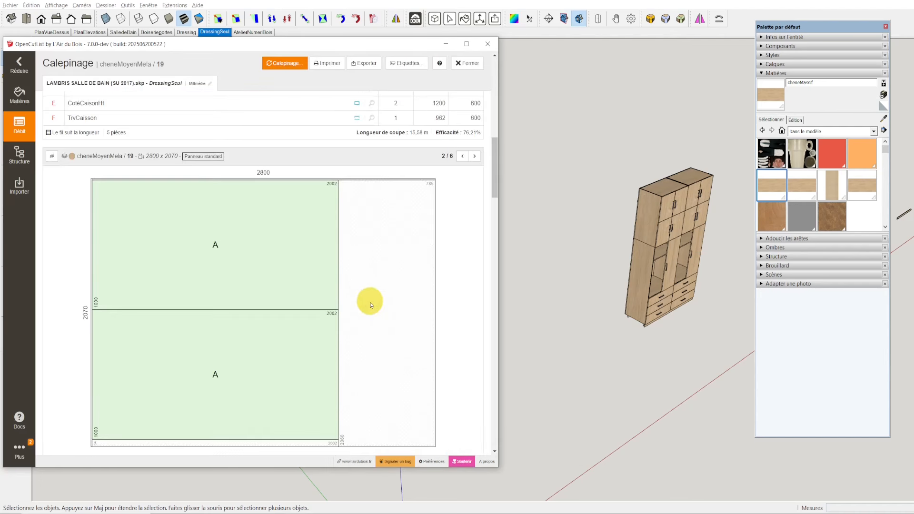
pyautogui.scroll(8, 368, 300)
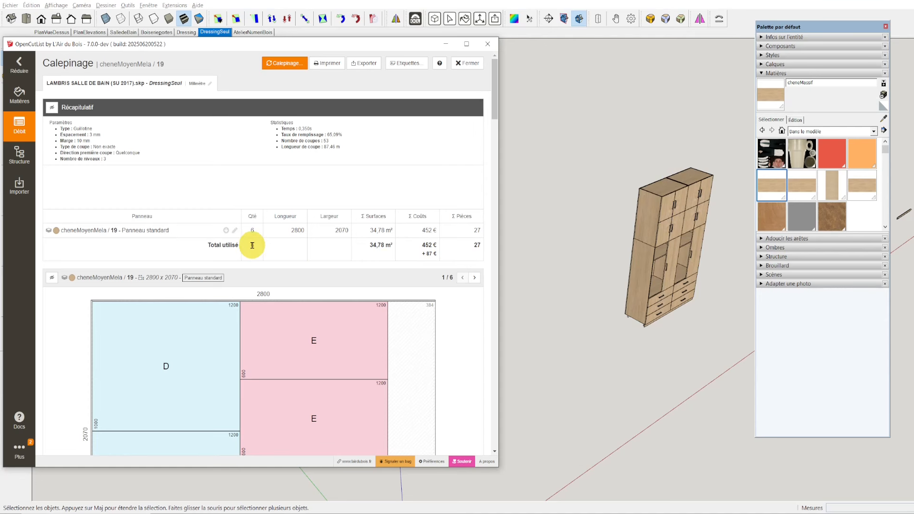
pyautogui.scroll(-15, 253, 191)
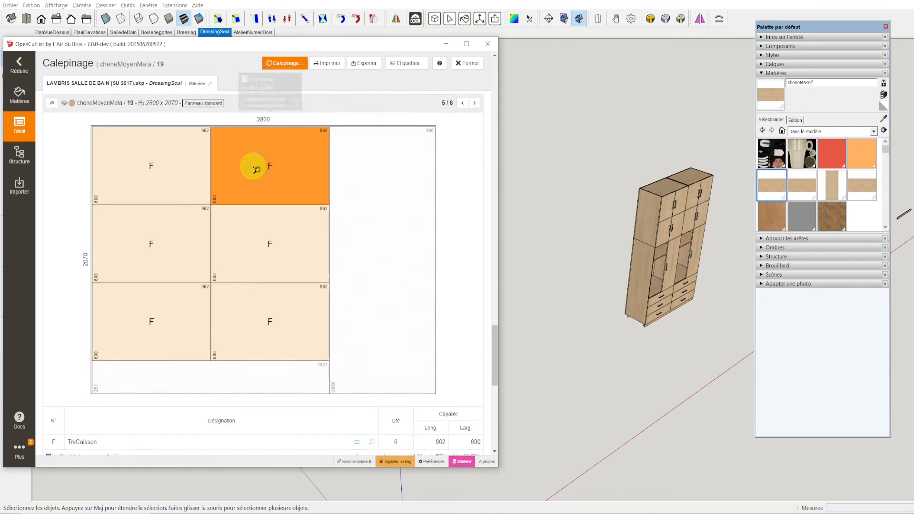
pyautogui.scroll(10, 254, 169)
pyautogui.click(467, 63)
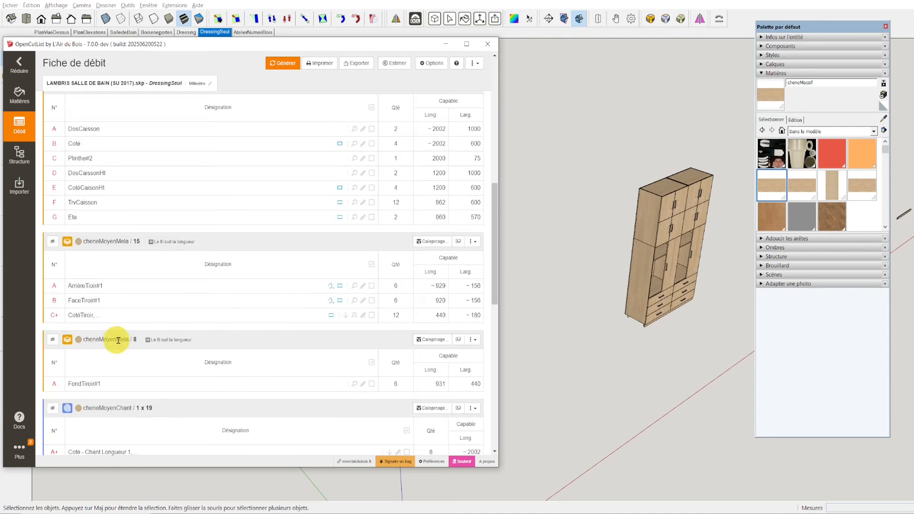
# Step: Review the cut list's 8 mm panel, edge banding, veneer, lamello and hardware groups
pyautogui.scroll(-5, 119, 276)
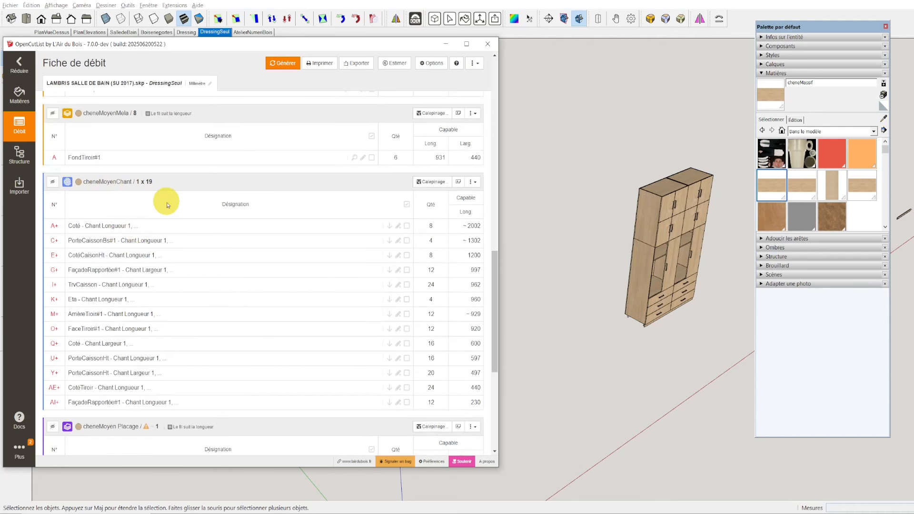
pyautogui.scroll(-3, 214, 312)
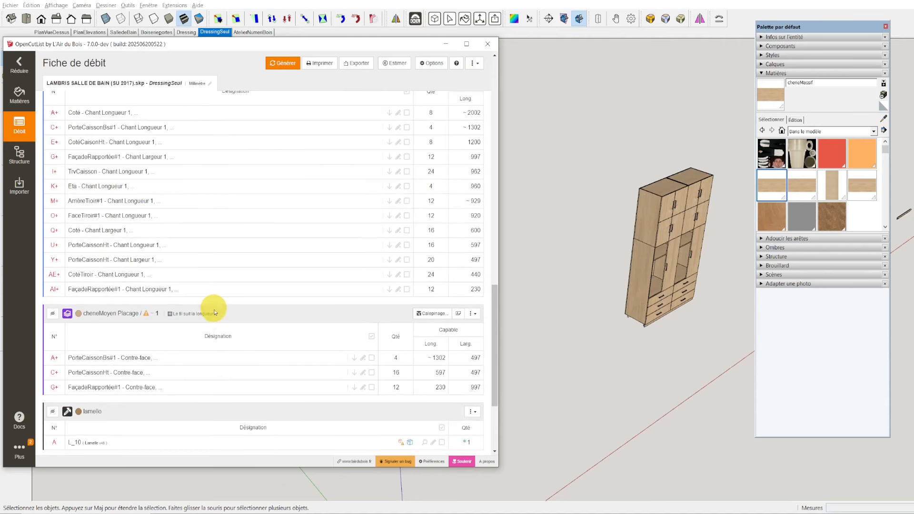
pyautogui.scroll(-3, 214, 312)
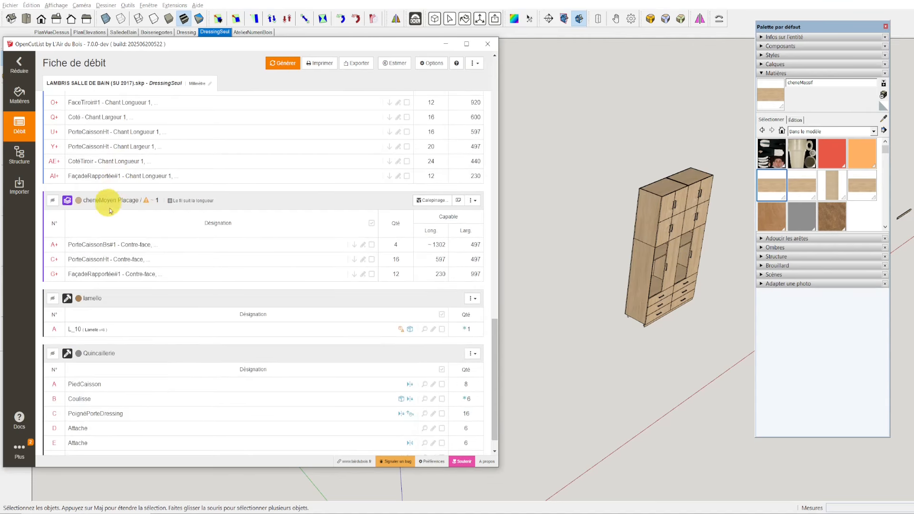
# Step: Generate the guillotine cutting diagram for the cheneMoyen Placage / 1 veneer, review its sheet layouts, and close it
pyautogui.click(429, 200)
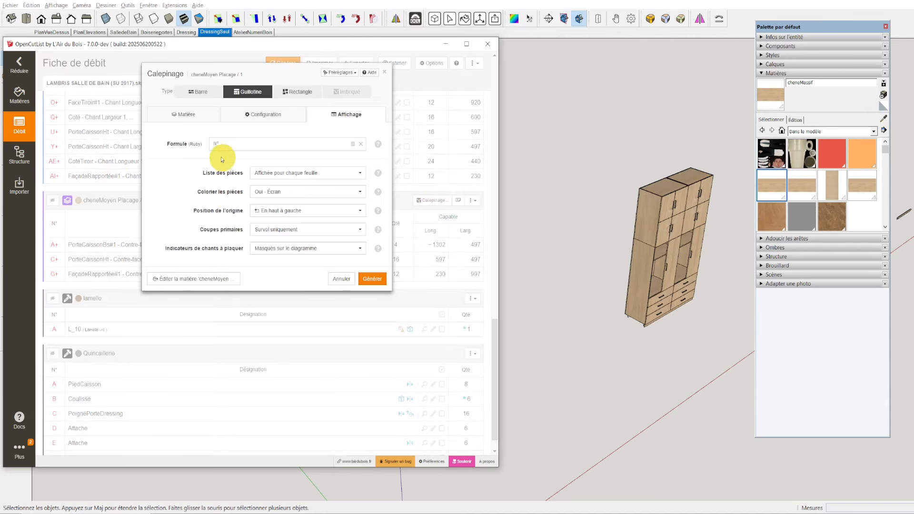
pyautogui.click(190, 115)
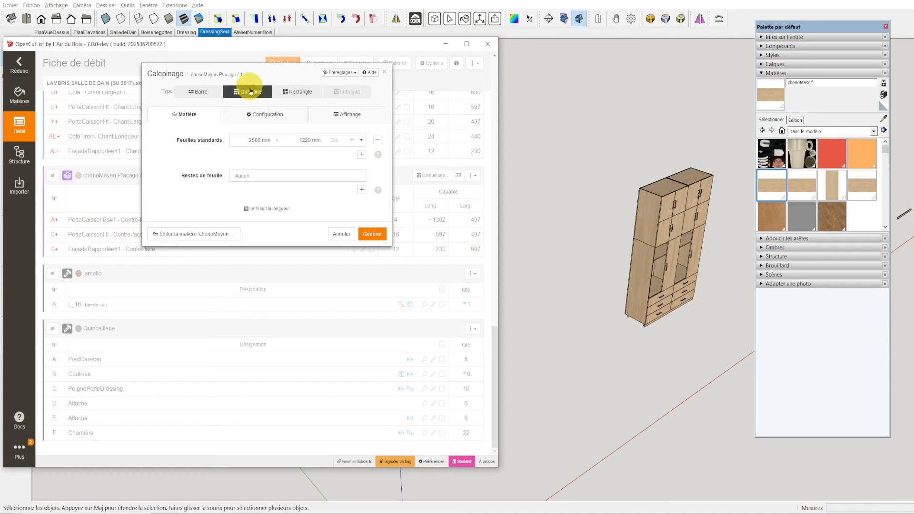
pyautogui.click(373, 234)
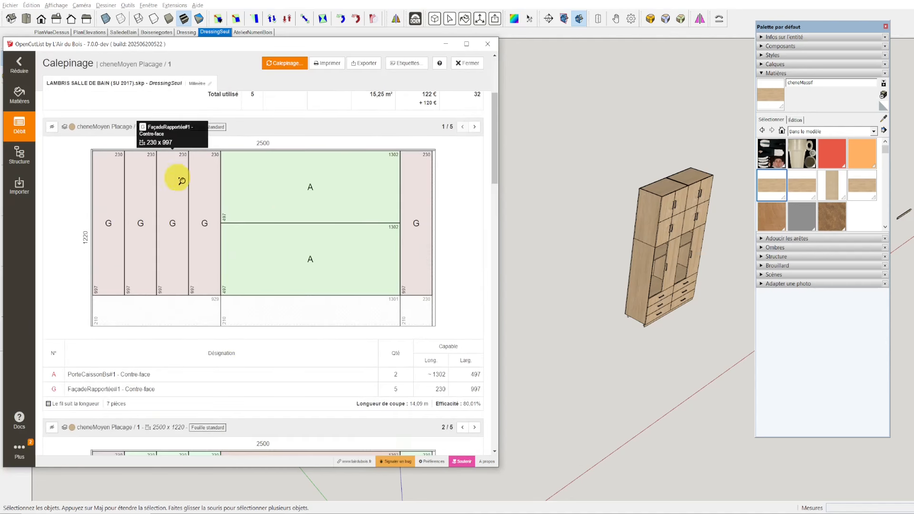
pyautogui.scroll(-5, 422, 235)
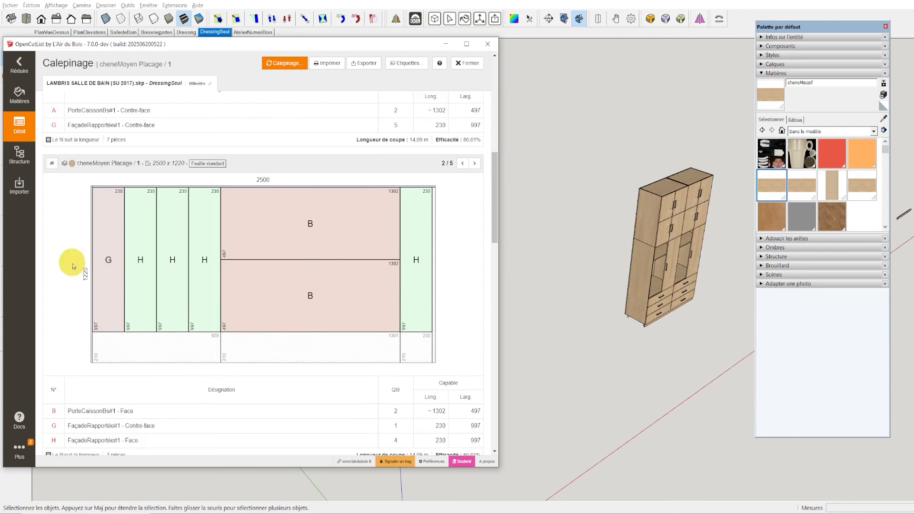
pyautogui.scroll(-8, 176, 252)
pyautogui.scroll(-9, 176, 252)
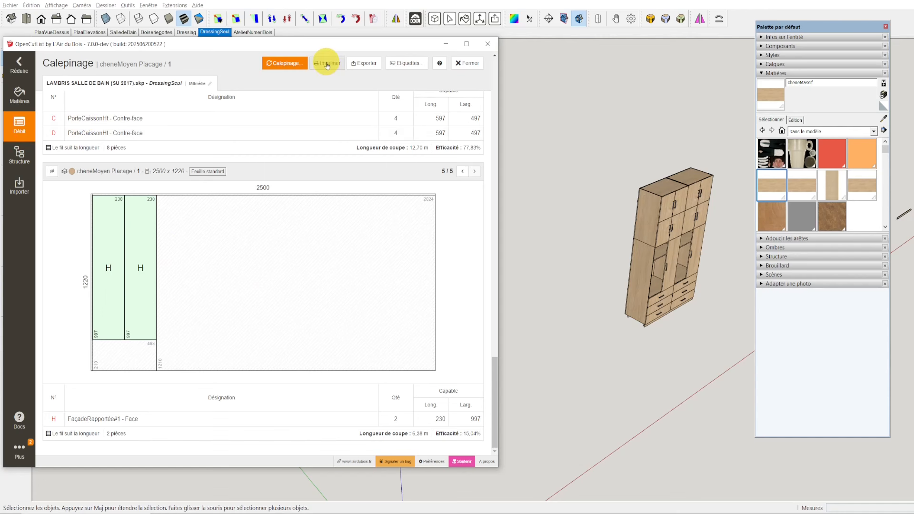
pyautogui.click(471, 62)
# Step: Generate the wardrobe's cost estimate and review its summary, solid wood, panel, edge banding and veneer sections
pyautogui.click(391, 64)
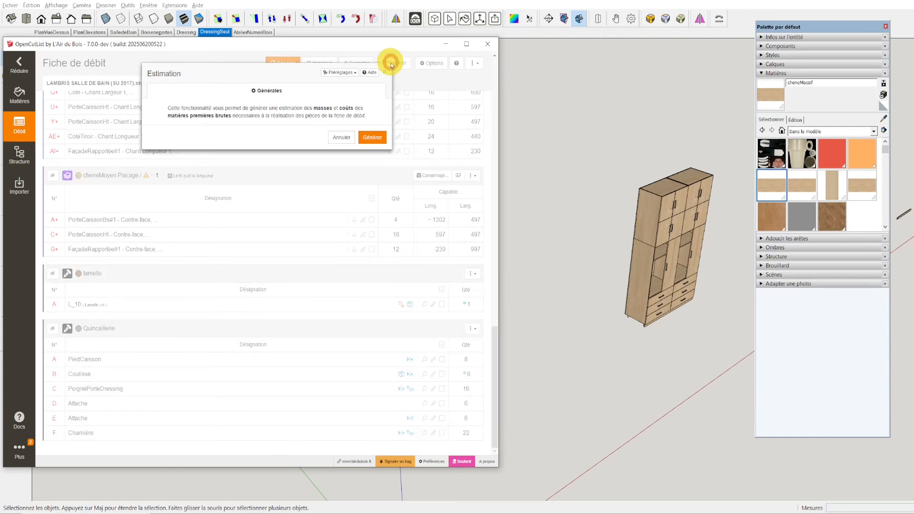
pyautogui.click(370, 137)
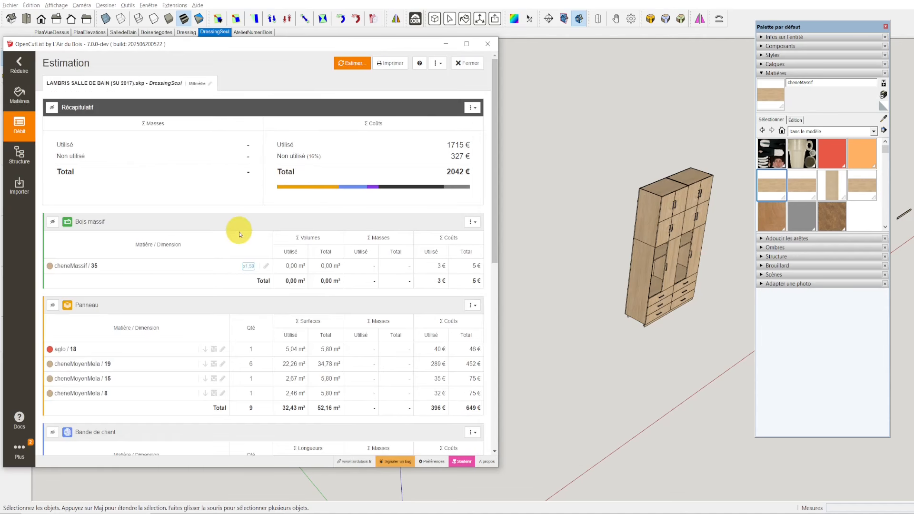
pyautogui.scroll(-4, 239, 235)
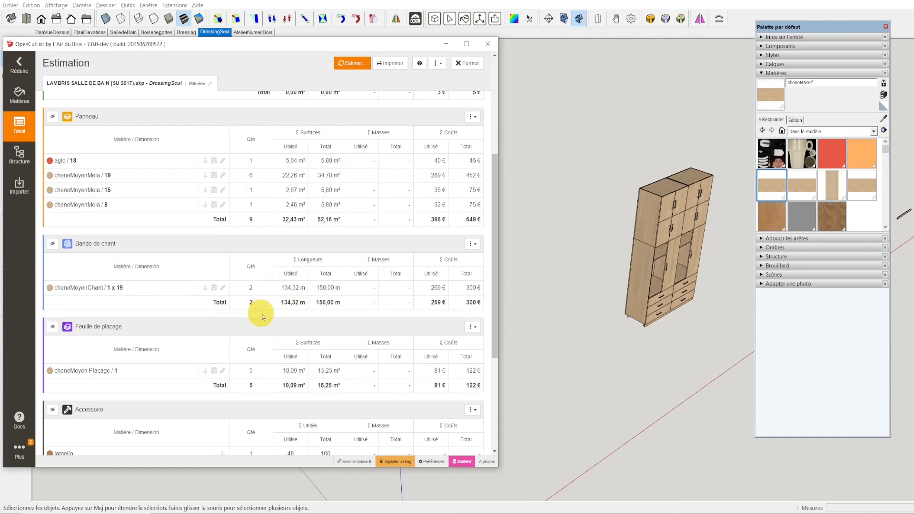
pyautogui.scroll(-1, 264, 315)
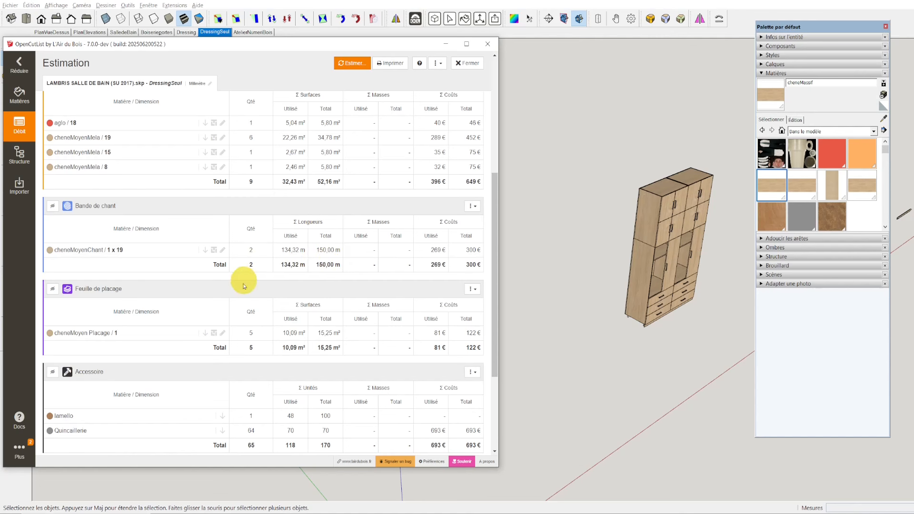
pyautogui.scroll(-2, 121, 236)
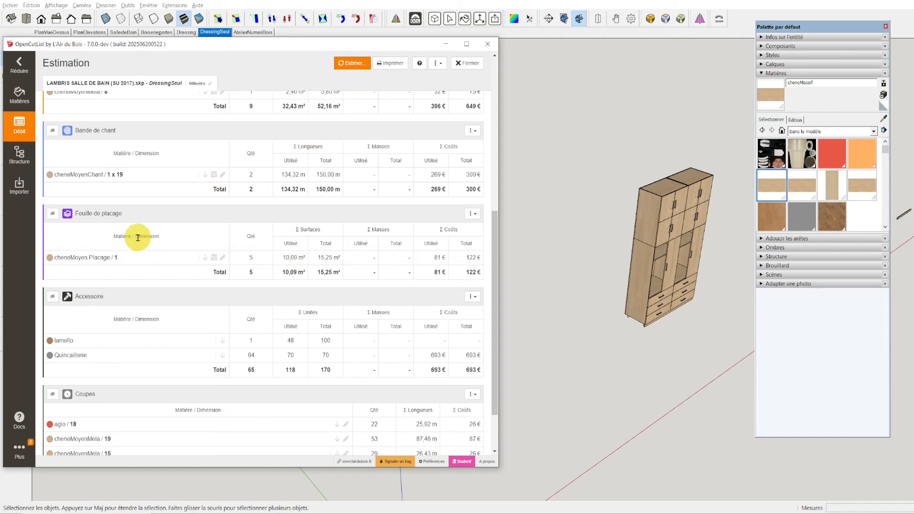
# Step: Expand the Quincaillerie entry to review its item costs, check the cutting costs and overall total, and close OpenCutList
pyautogui.click(223, 358)
pyautogui.scroll(-3, 166, 366)
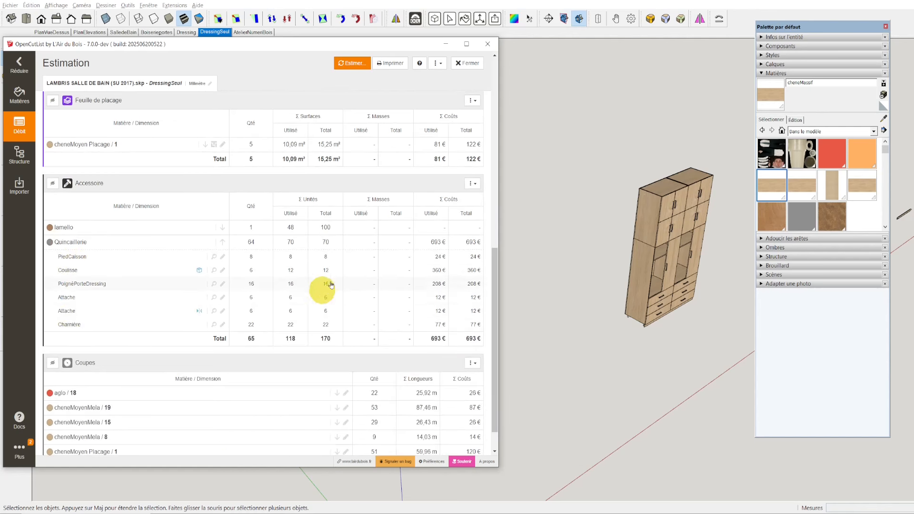
pyautogui.scroll(-1, 82, 336)
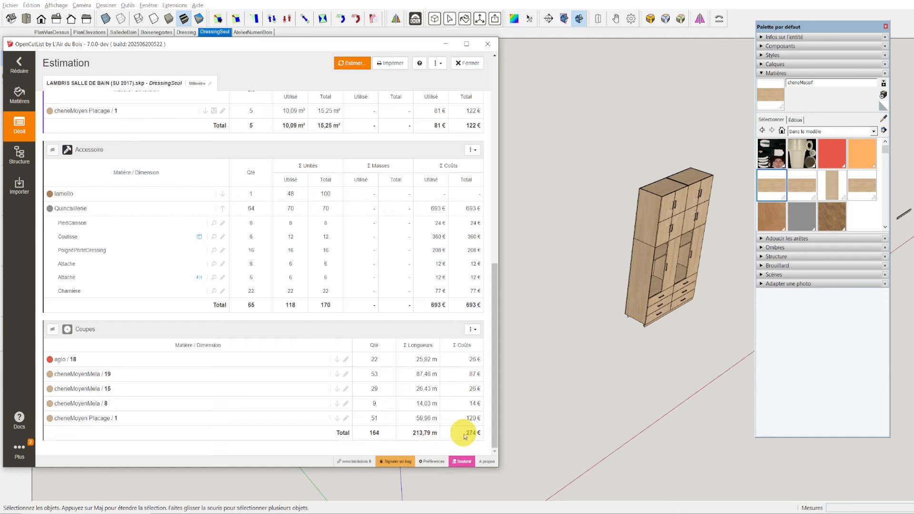
pyautogui.scroll(10, 113, 101)
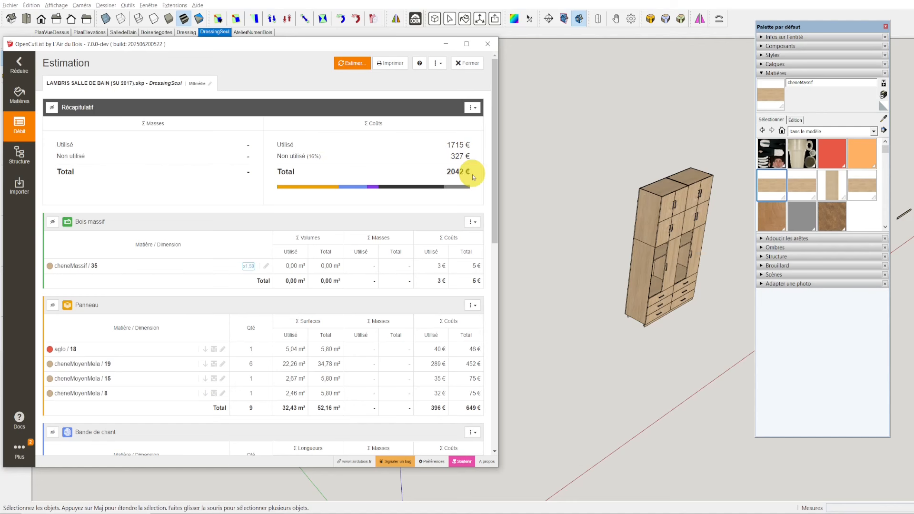
pyautogui.click(488, 46)
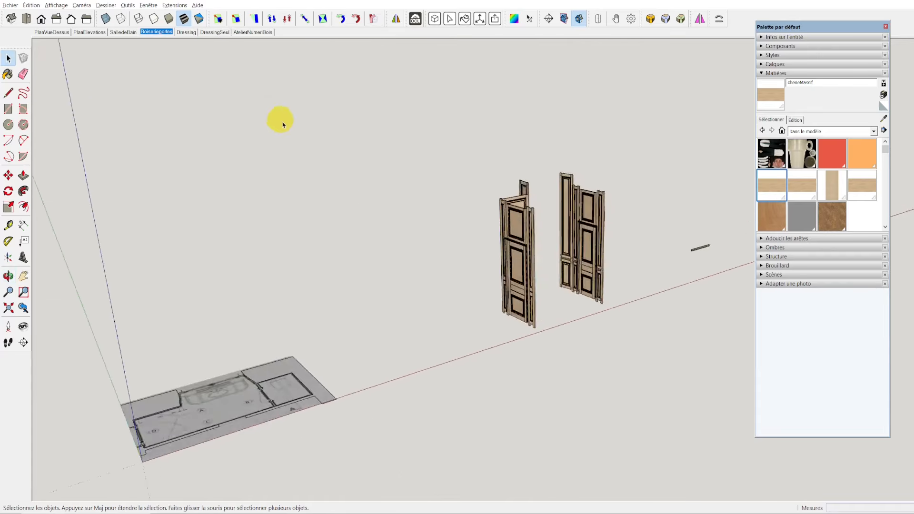